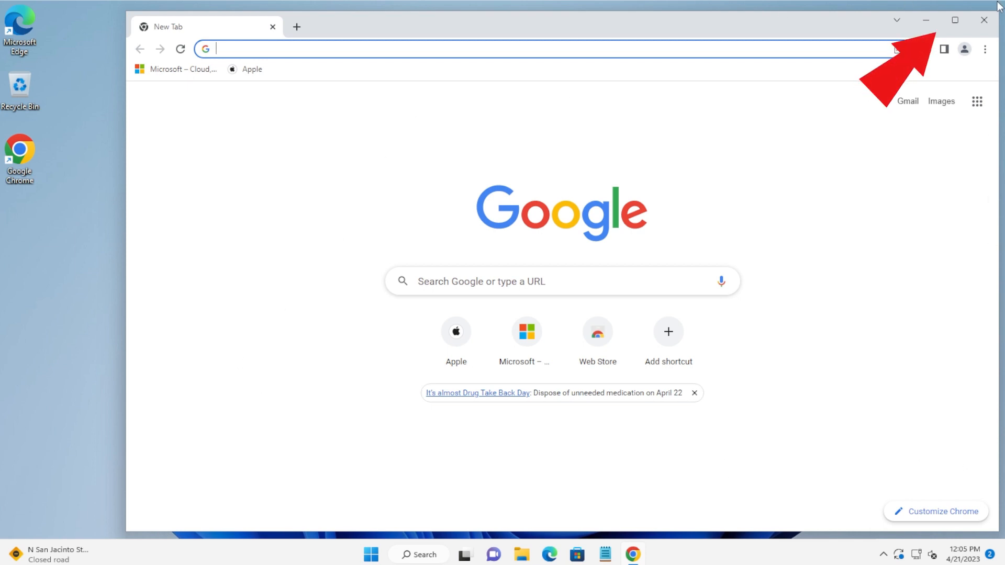
Step: Maximize the browser window, restore it to its floating size, and shift it slightly on the desktop
click(952, 17)
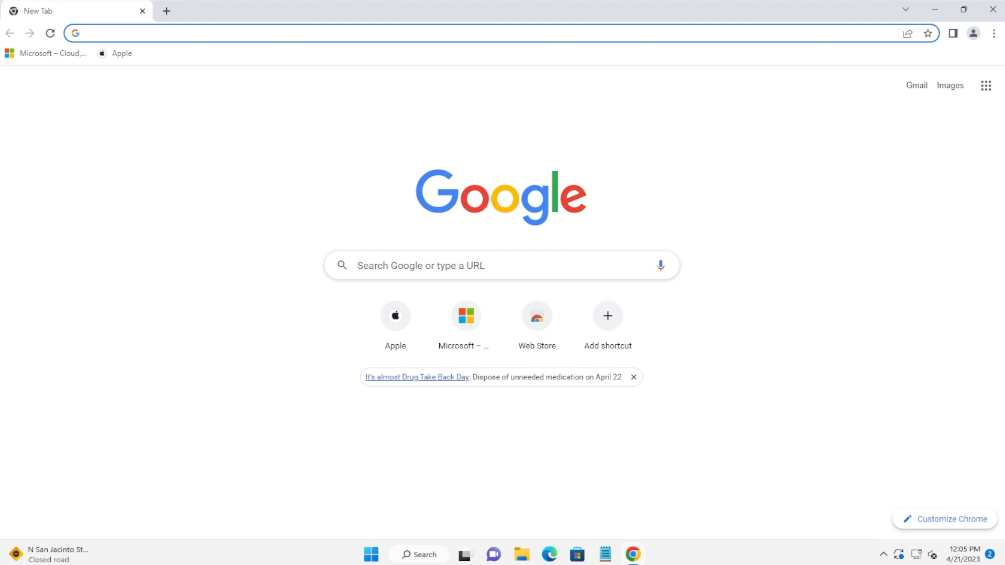
click(964, 11)
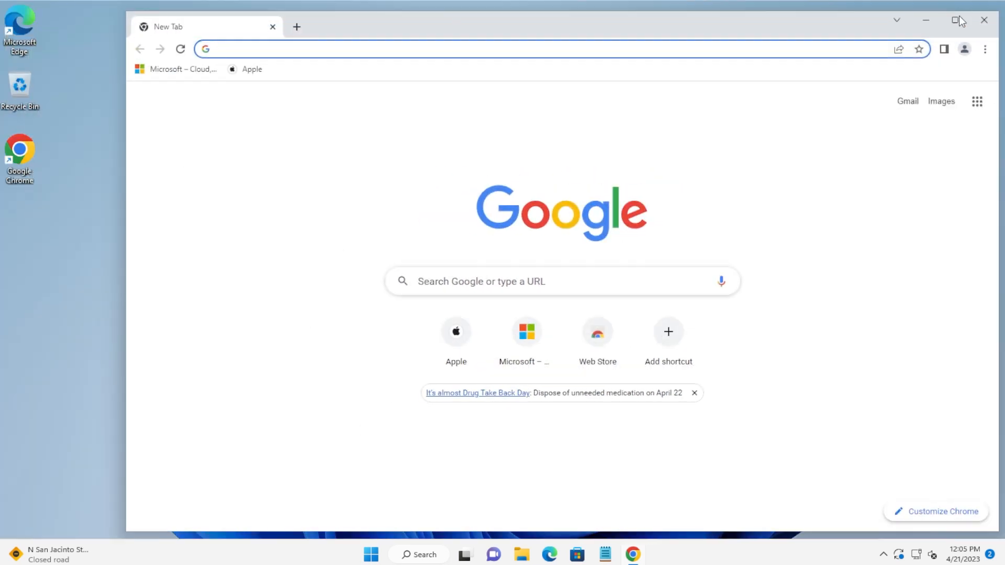
mouse_move(709, 19)
mouse_down()
mouse_move(651, 26)
mouse_move(759, 21)
mouse_move(630, 61)
mouse_move(686, 17)
mouse_move(694, 32)
mouse_move(708, 16)
mouse_up()
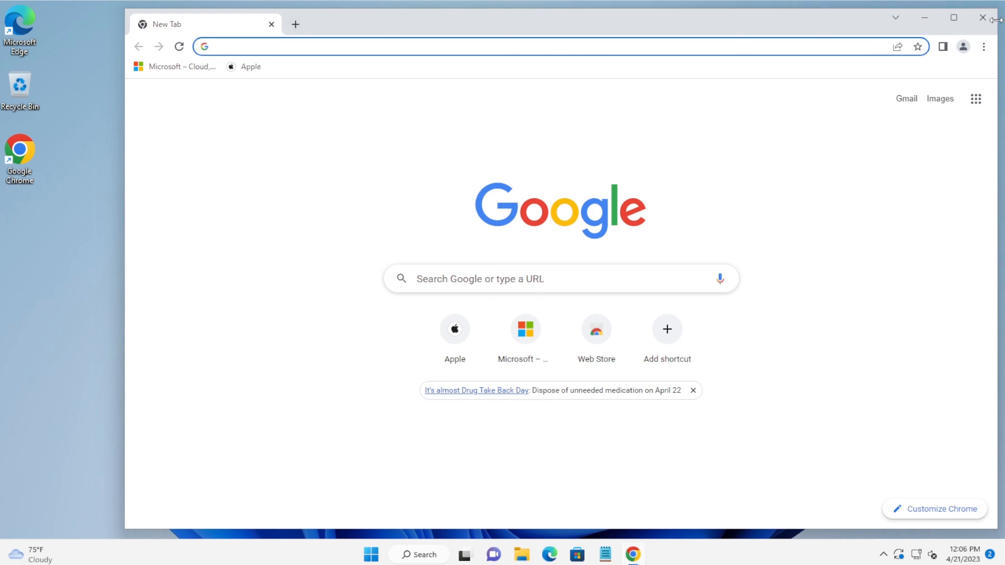
mouse_move(717, 24)
mouse_down()
mouse_move(686, 27)
mouse_move(714, 27)
mouse_up()
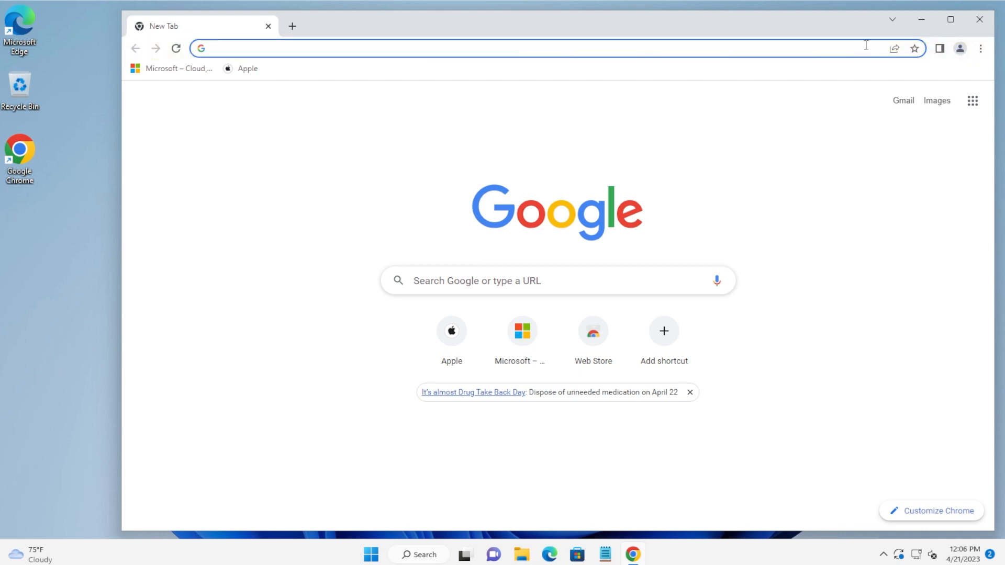
Step: Go to the apple.com website in the current tab
click(277, 50)
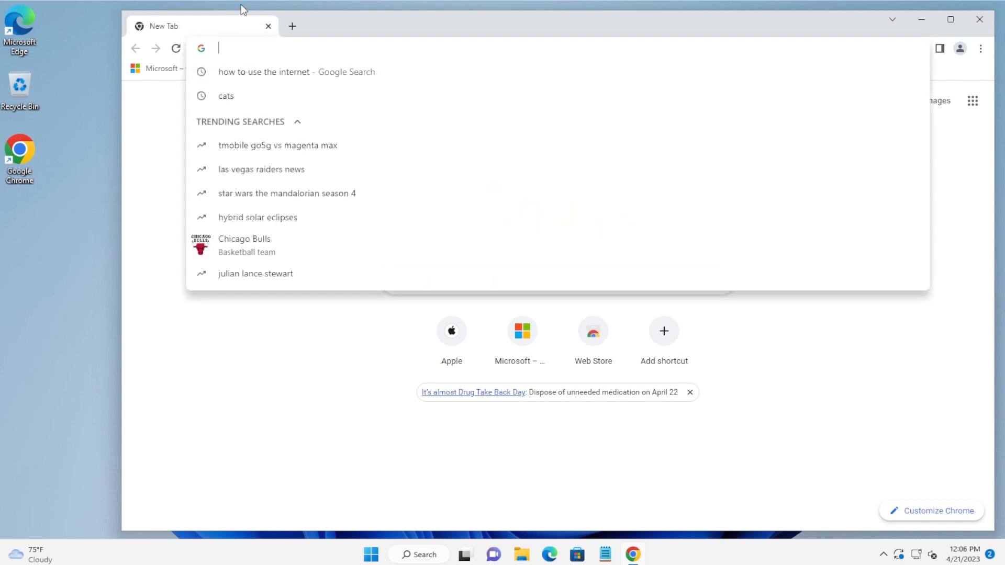
text(apple)
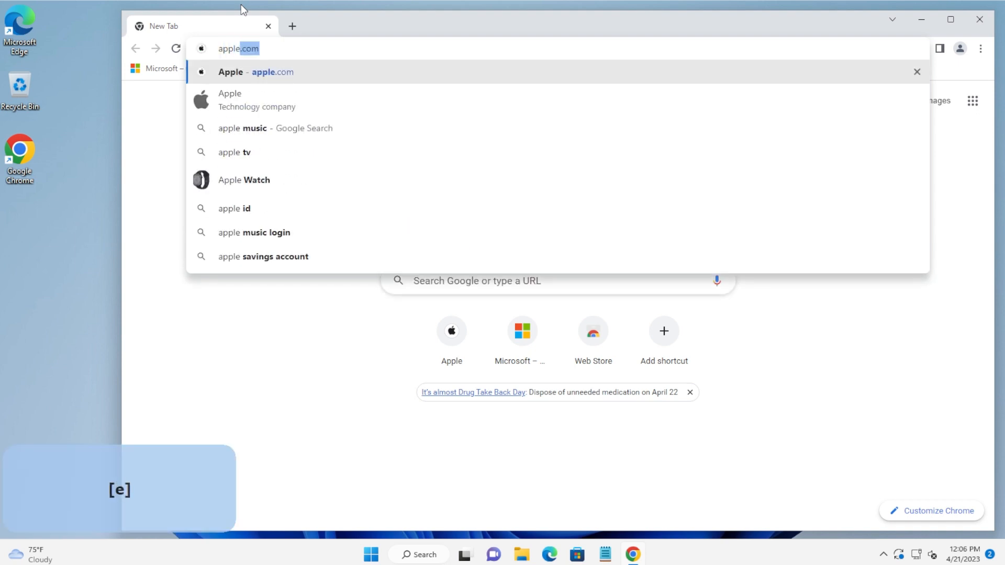
key(Return)
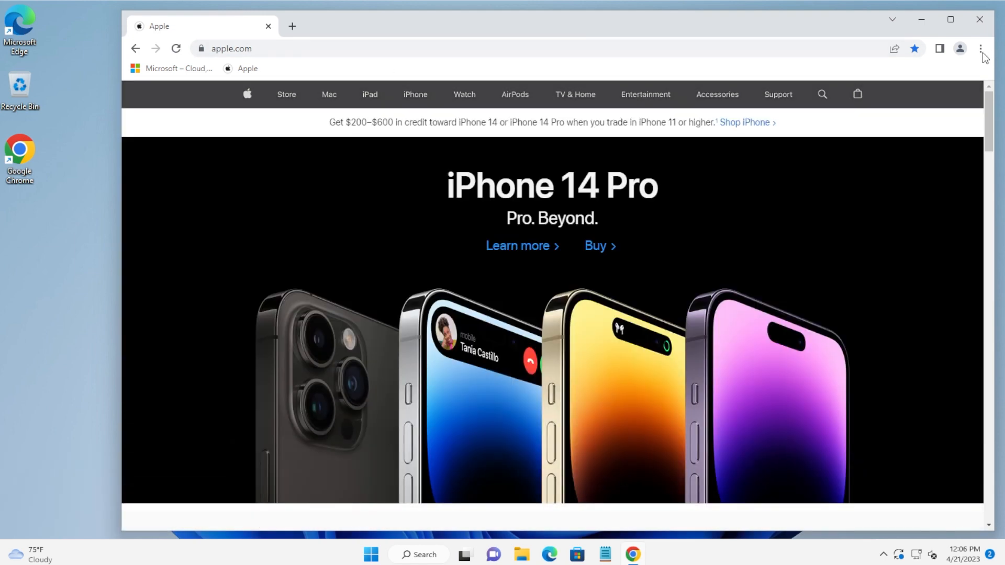
Step: Turn off the display of the bookmarks bar
click(981, 49)
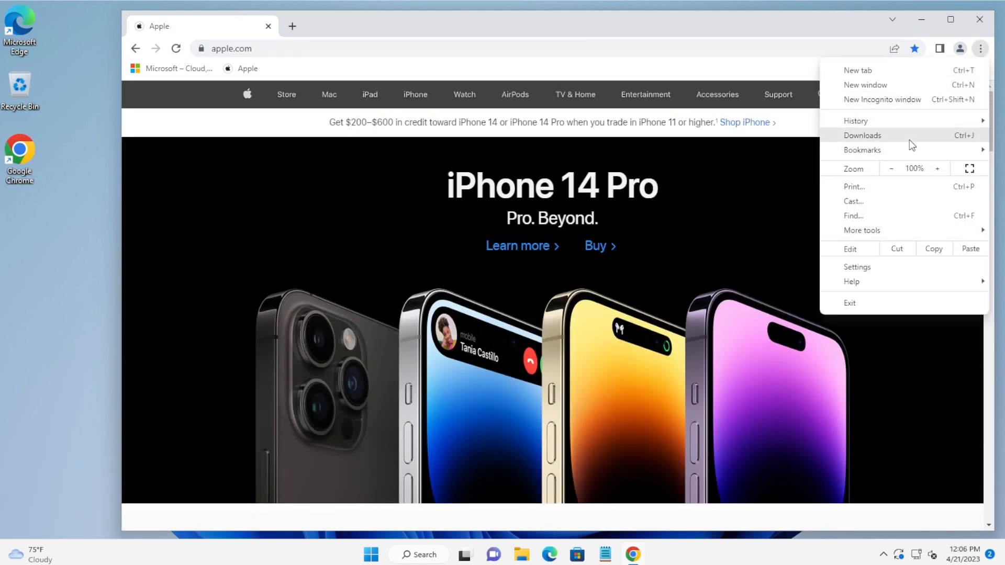
mouse_move(904, 147)
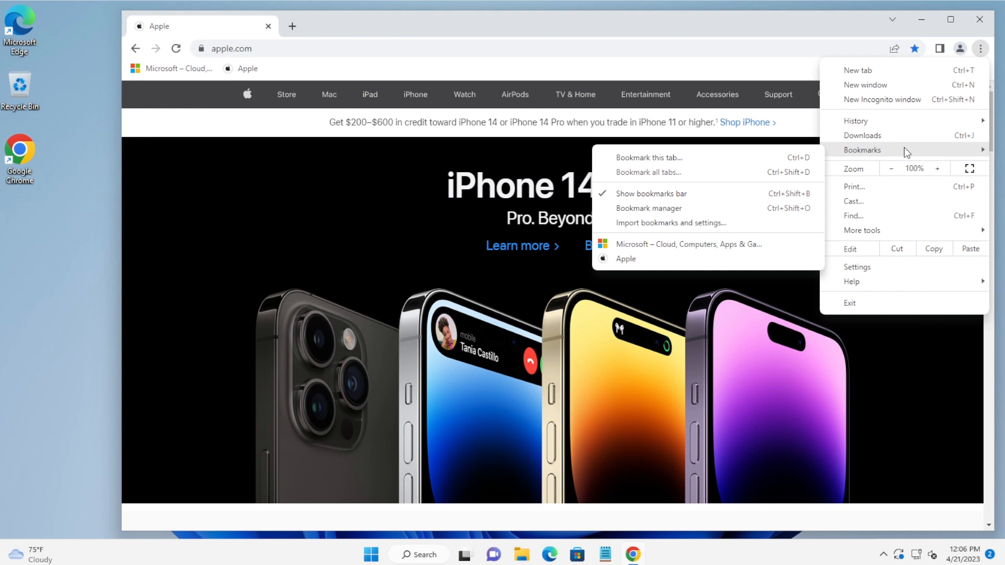
click(684, 193)
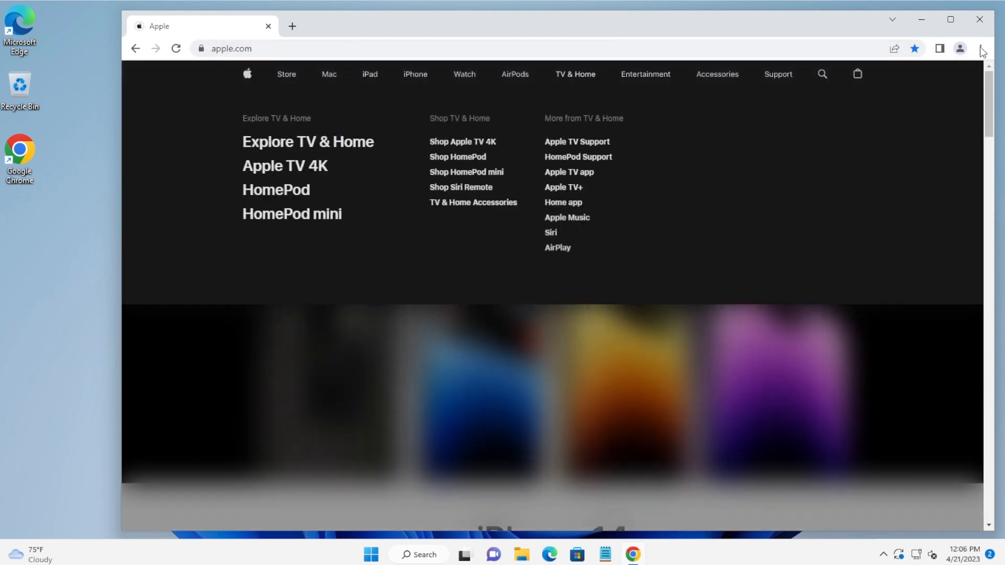
Step: Turn the display of the bookmarks bar back on
click(981, 48)
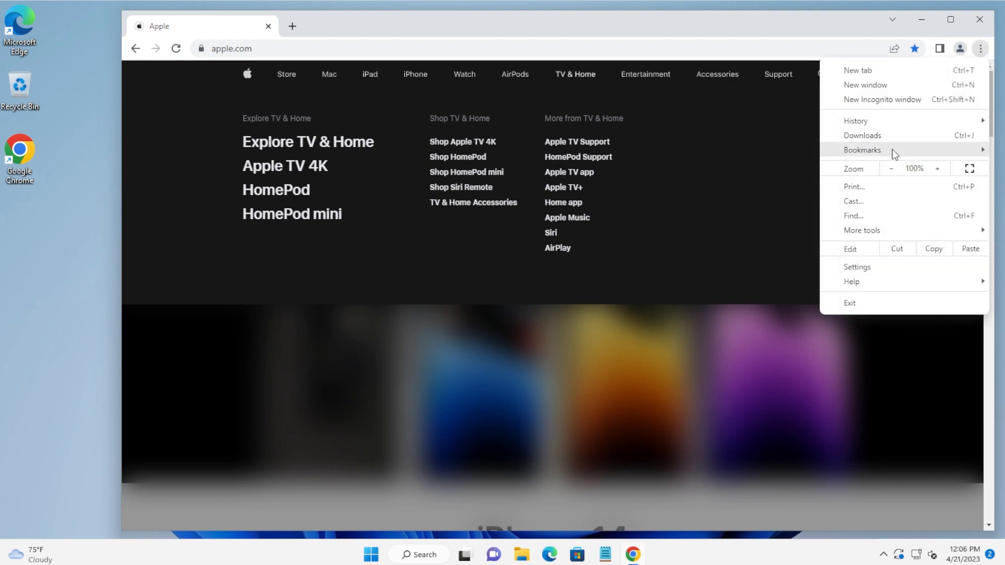
mouse_move(892, 151)
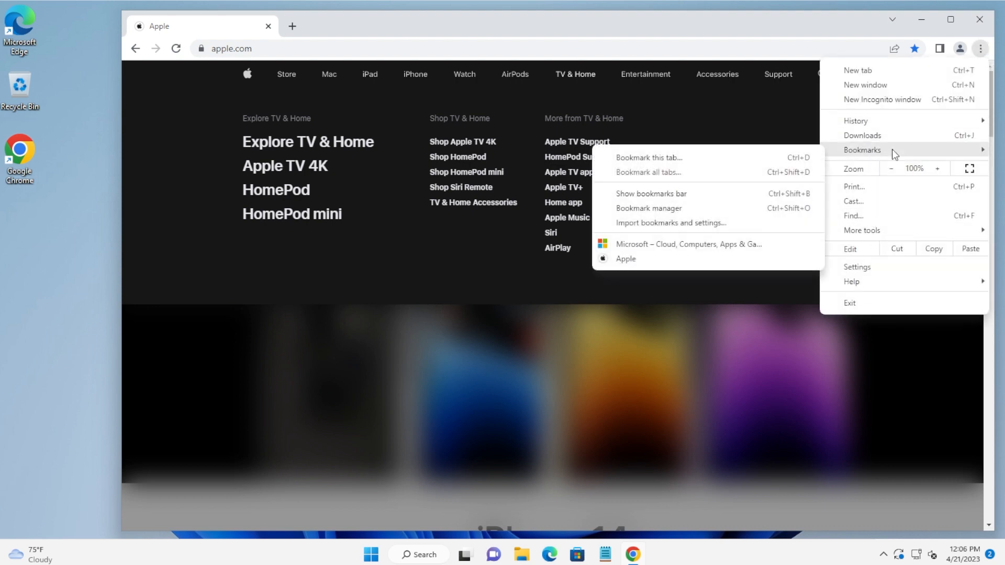
click(981, 49)
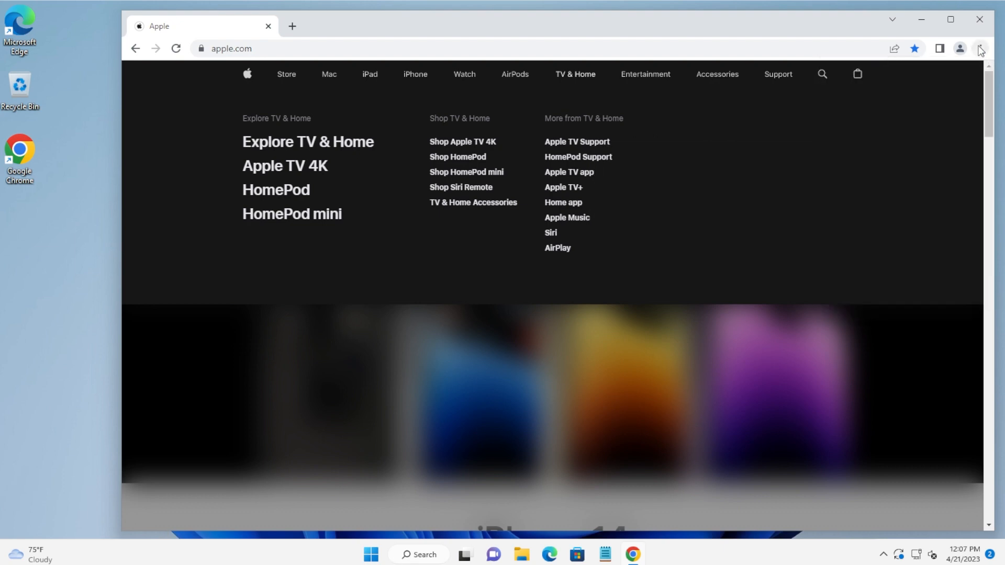
click(981, 49)
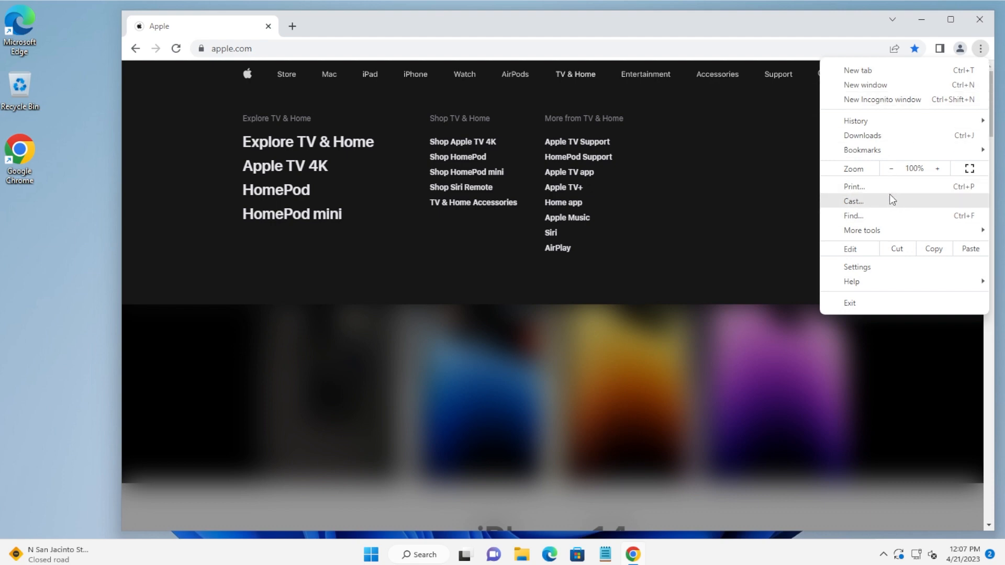
mouse_move(883, 149)
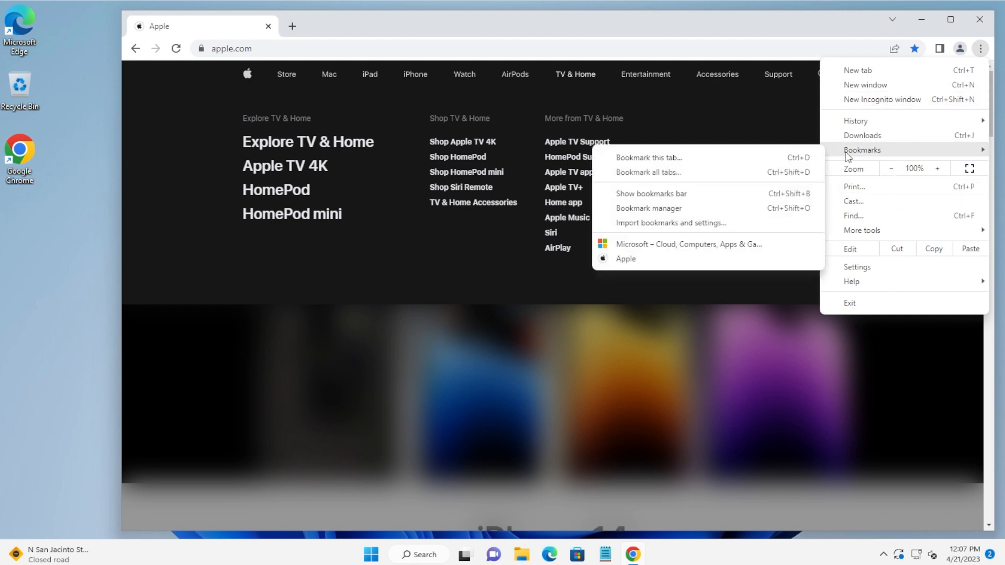
click(668, 193)
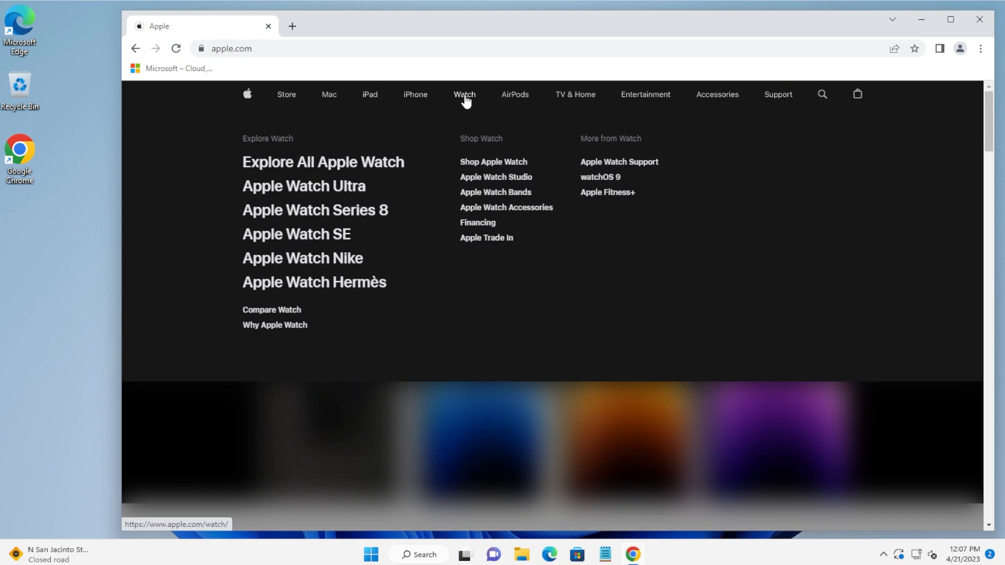
click(465, 98)
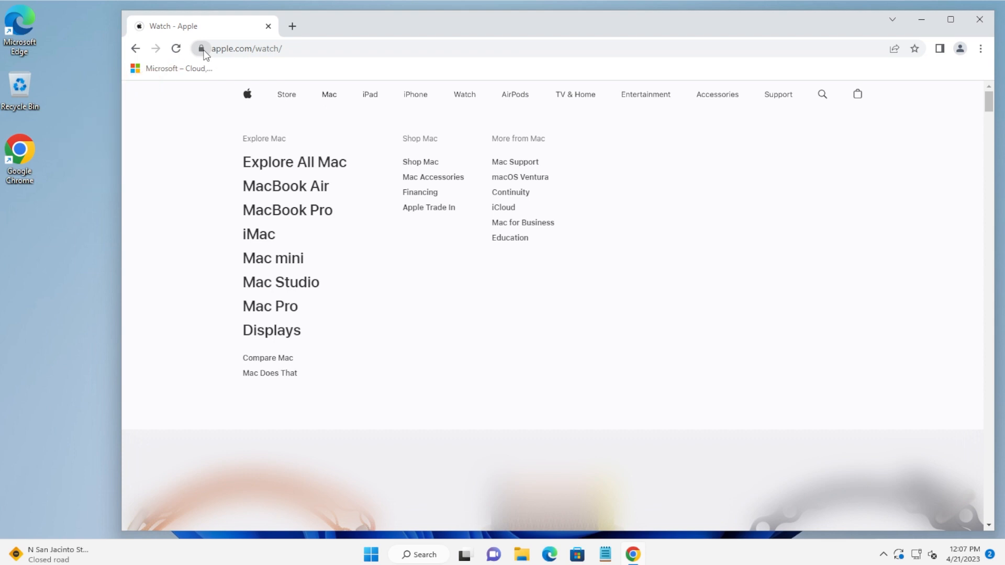
mouse_move(202, 50)
mouse_down()
mouse_move(287, 75)
mouse_move(243, 70)
mouse_move(274, 71)
mouse_move(263, 70)
mouse_up()
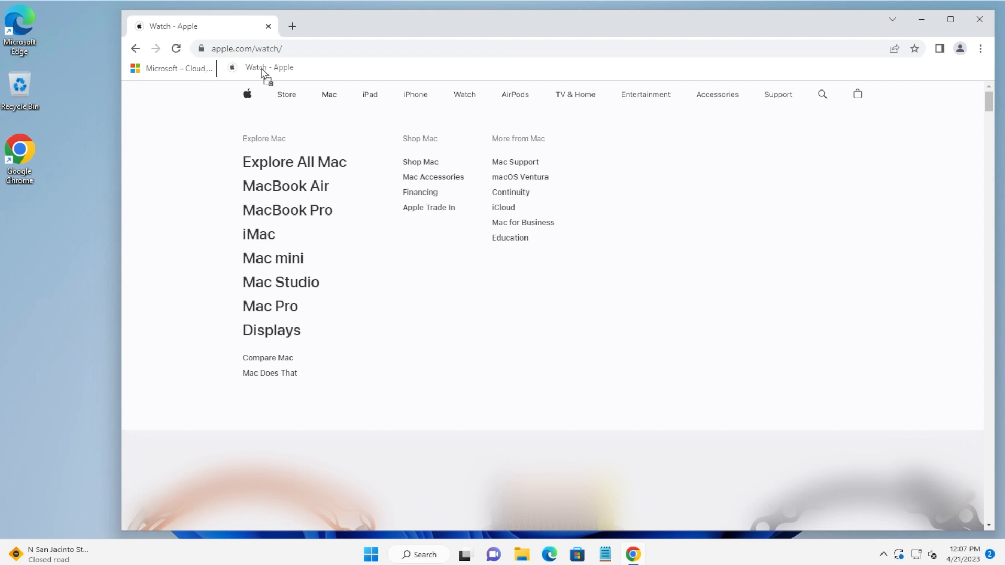
drag(263, 69, 277, 68)
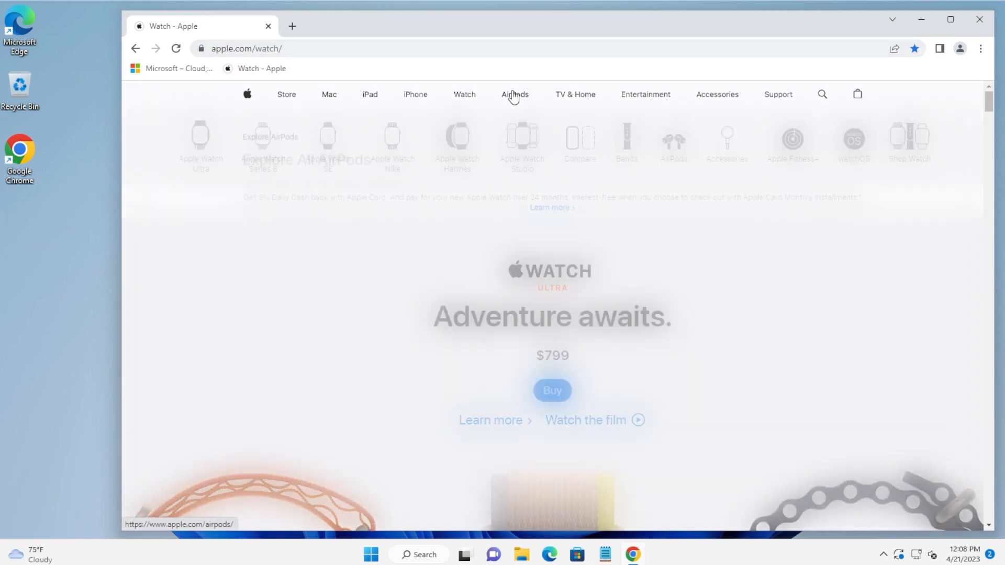
click(513, 94)
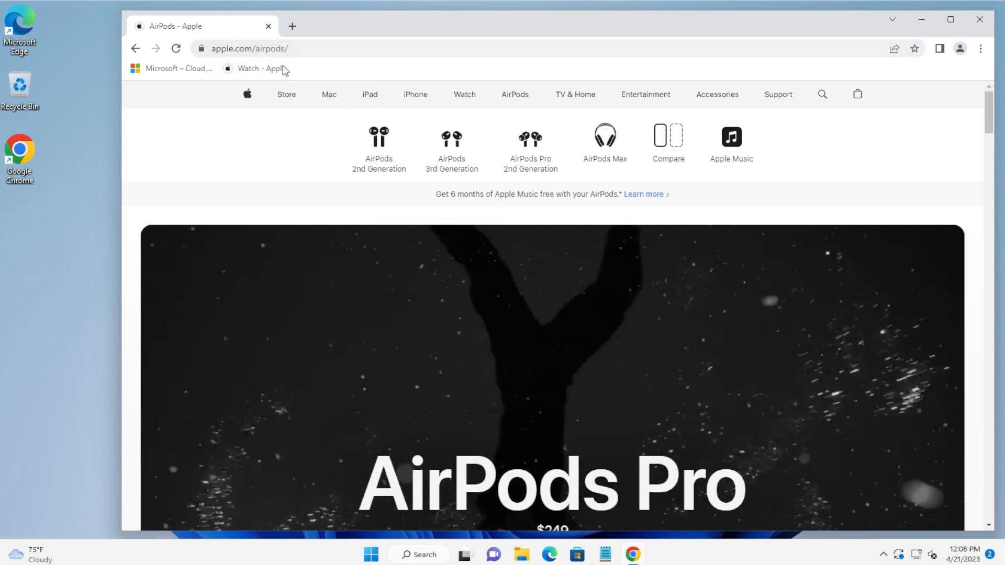
click(262, 68)
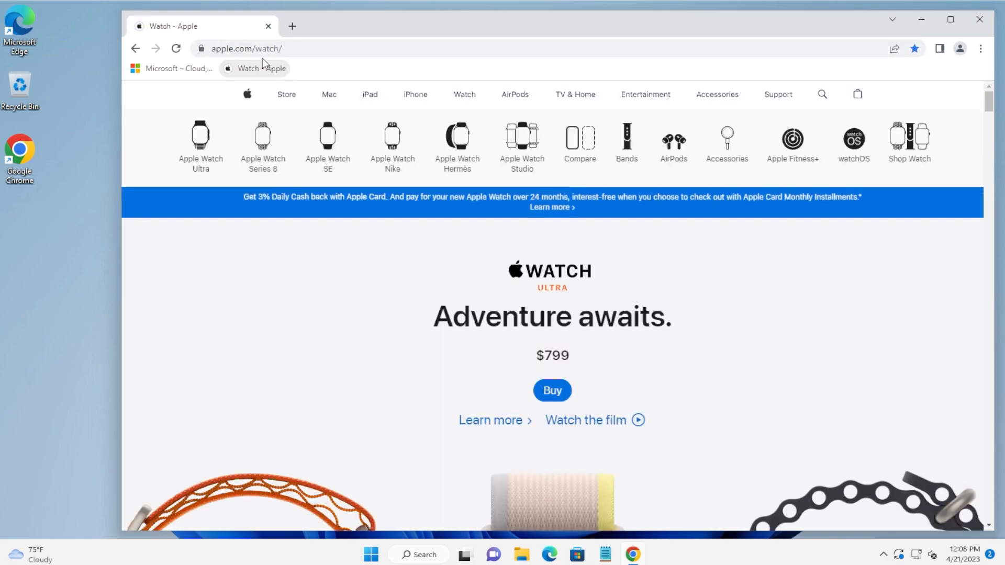
click(239, 49)
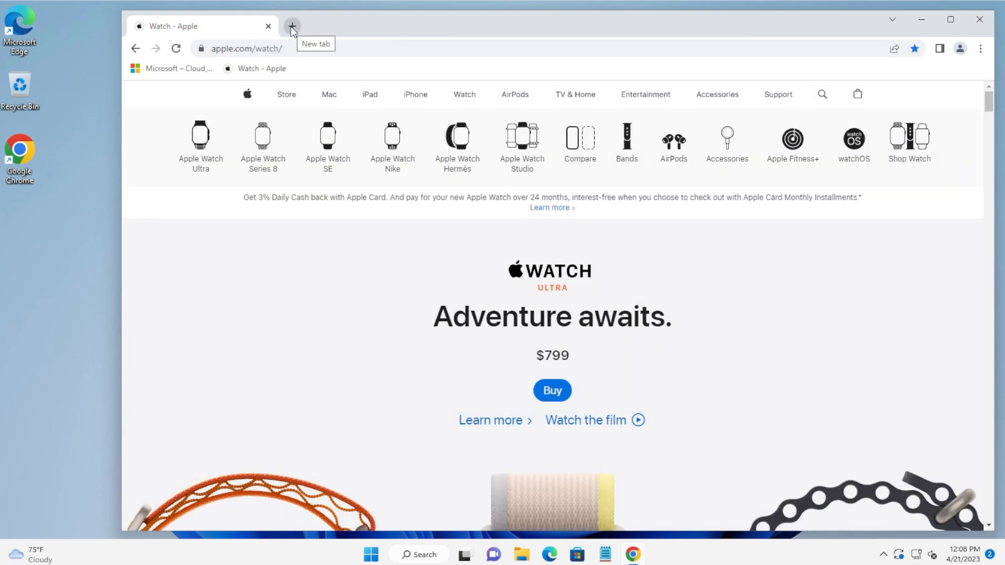
Step: Open the Microsoft site from its shortcut in a new tab, switching to the Watch tab and back
click(291, 26)
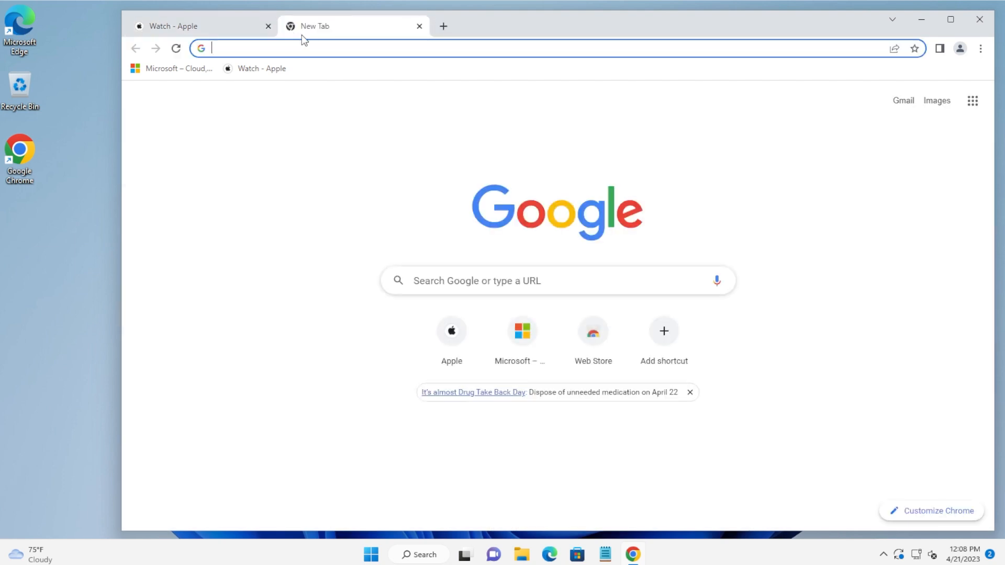
click(512, 332)
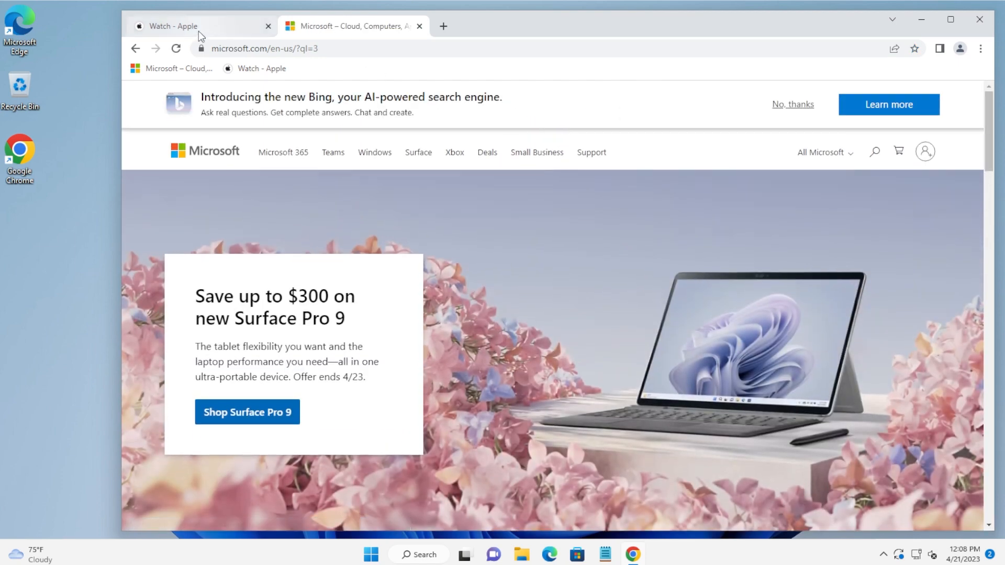
click(199, 30)
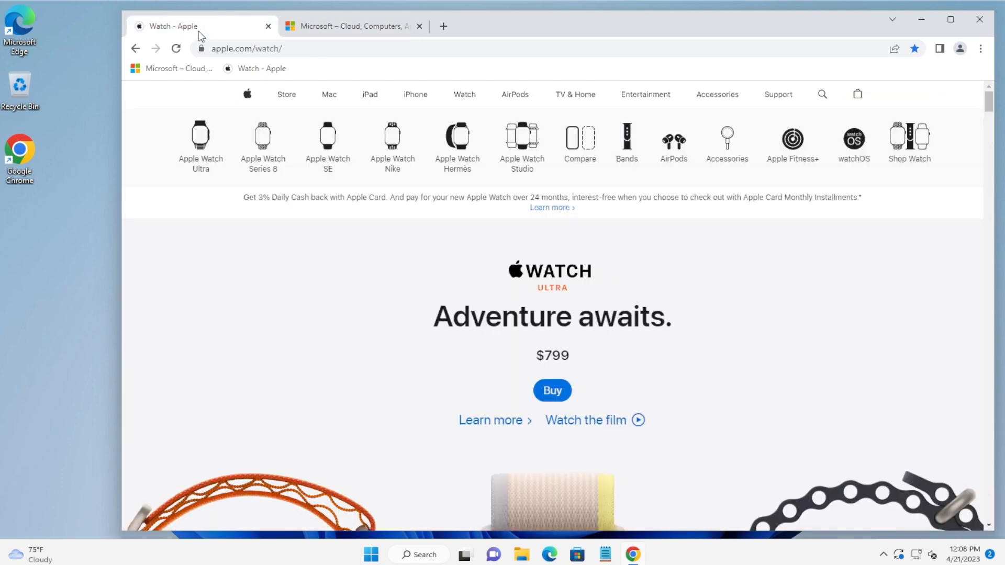
click(338, 31)
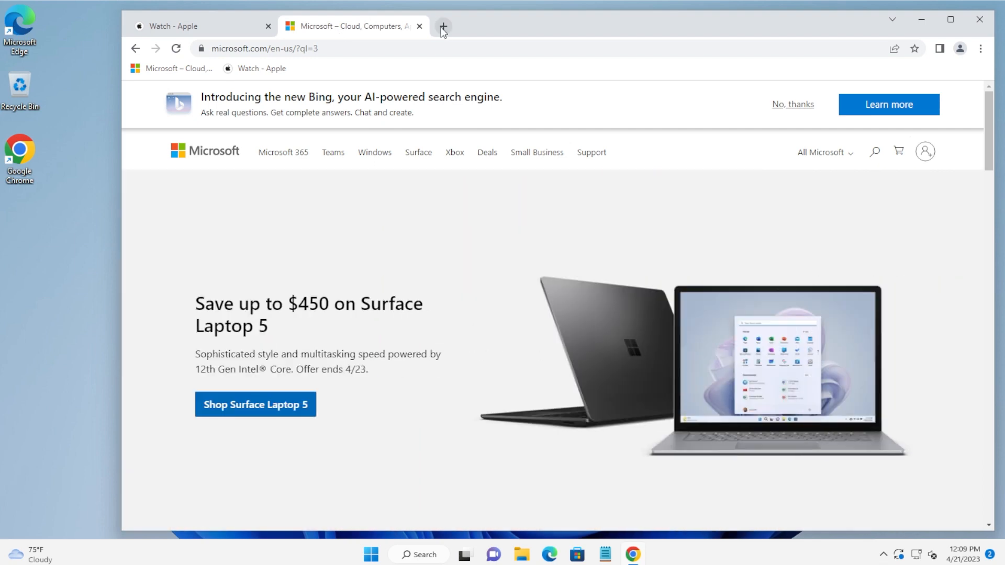
Step: Open three additional blank tabs after the Microsoft tab
click(443, 26)
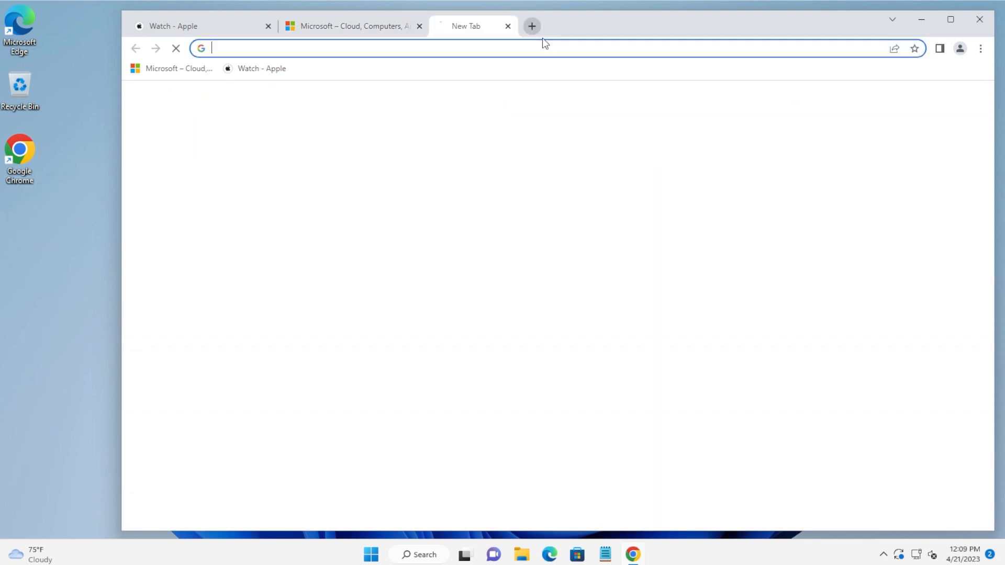
click(595, 27)
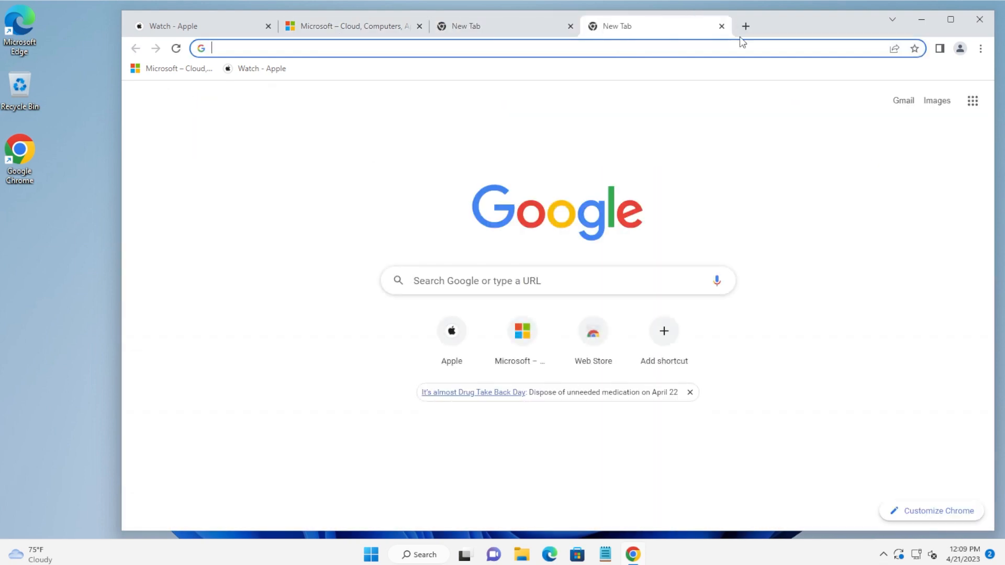
click(748, 26)
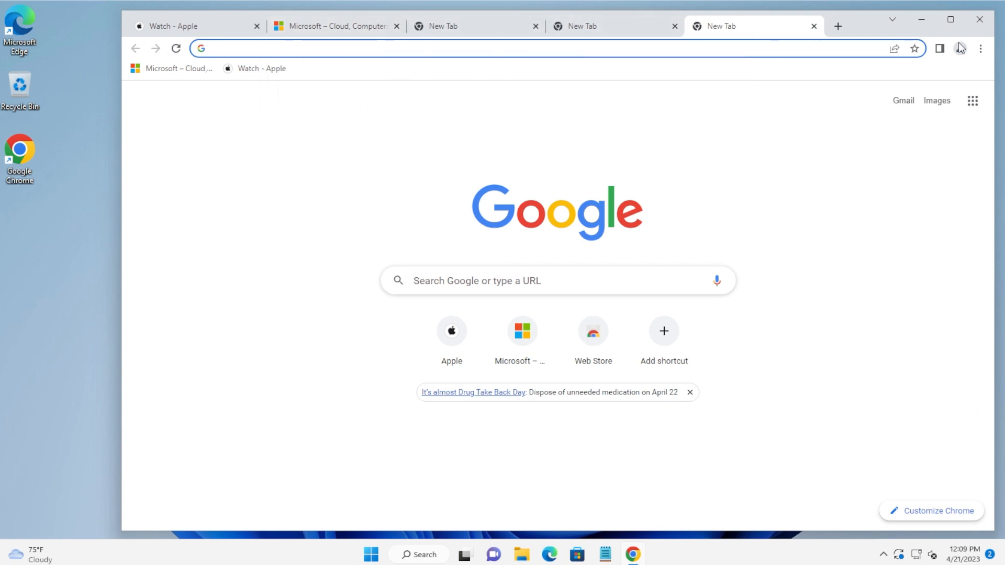
Step: Add the Microsoft tab to a new tab group named "Microsoft" and switch to that tab
right_click(348, 29)
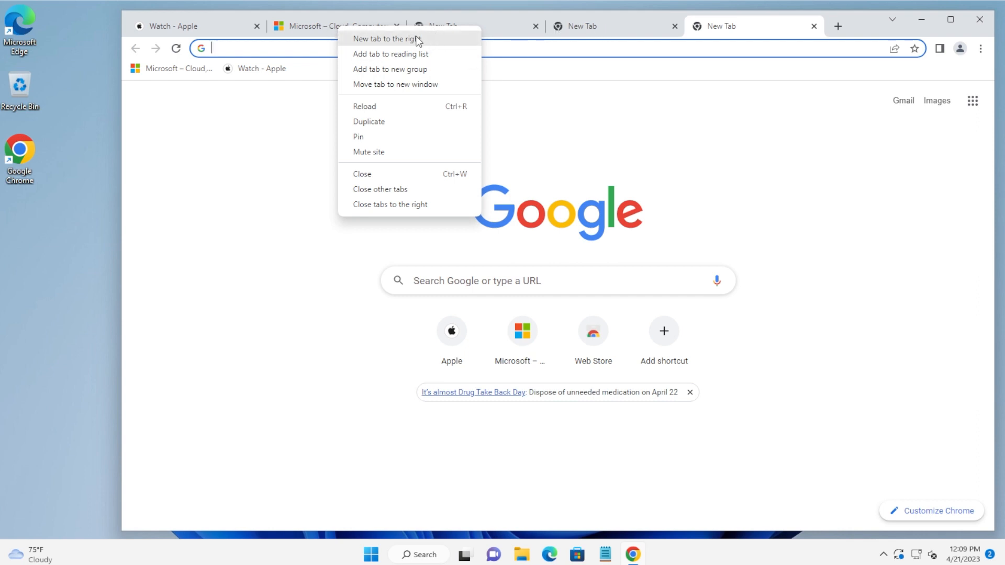
click(390, 70)
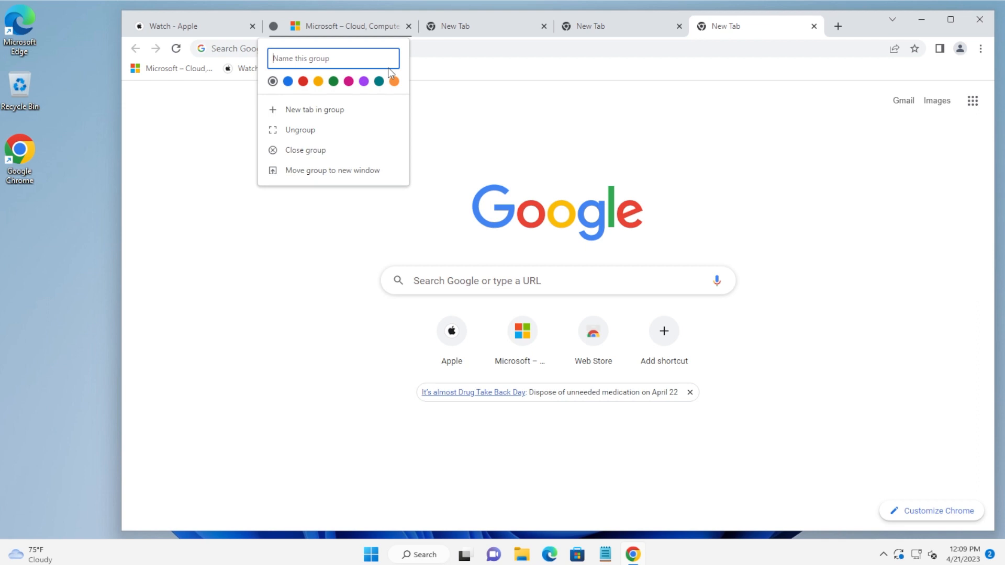
text(Microsofyt)
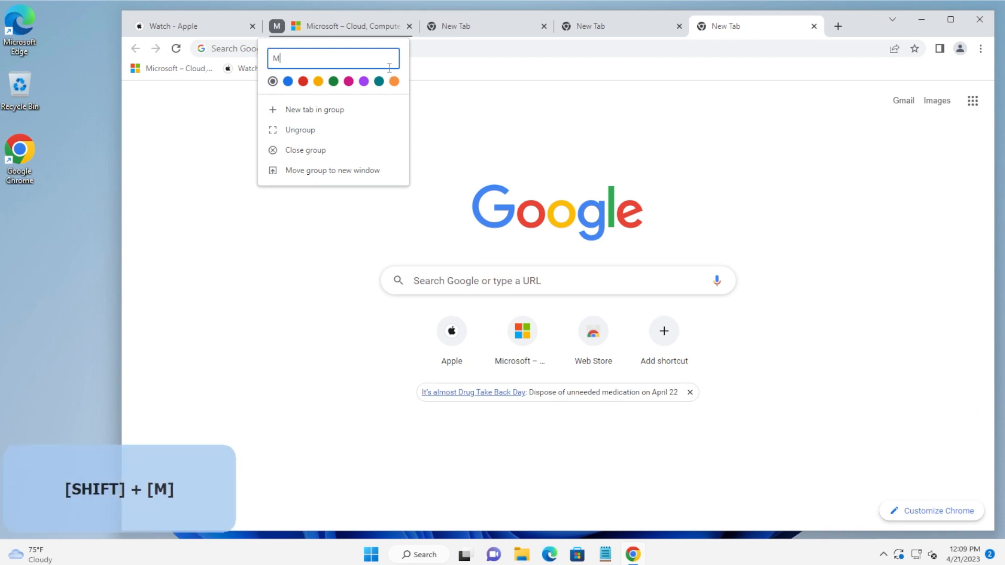
key(BackSpace)
key(BackSpace)
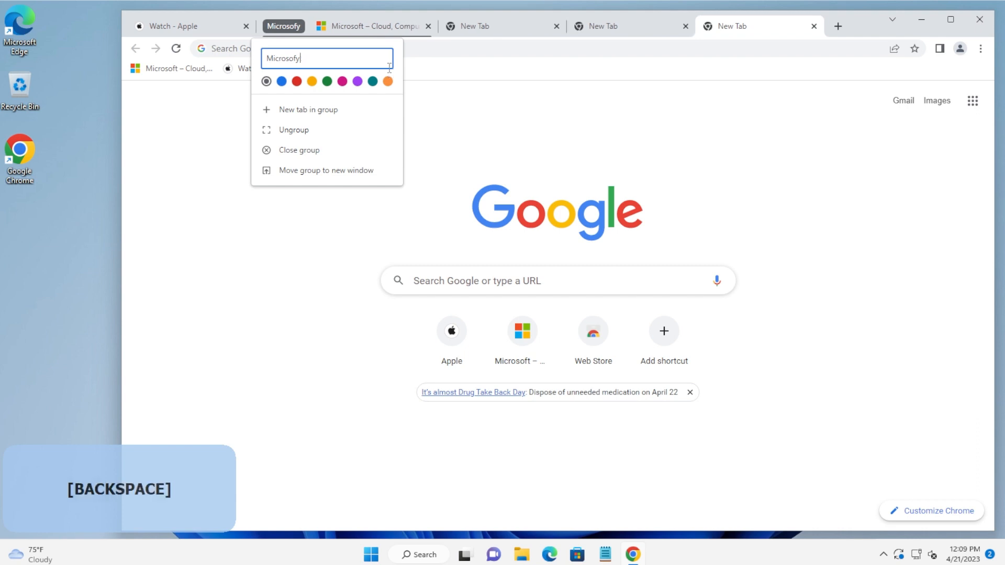
text(t)
key(Return)
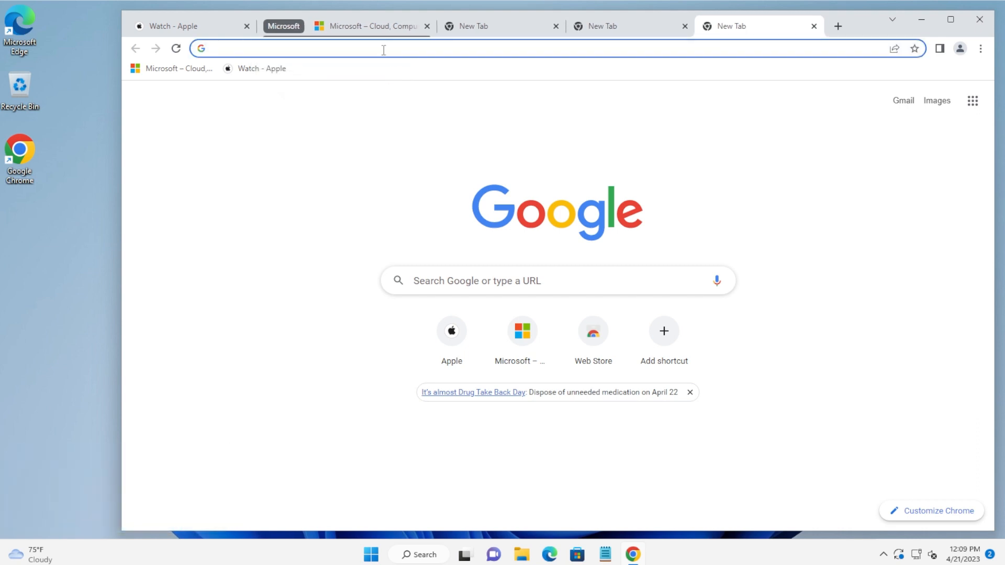
click(336, 29)
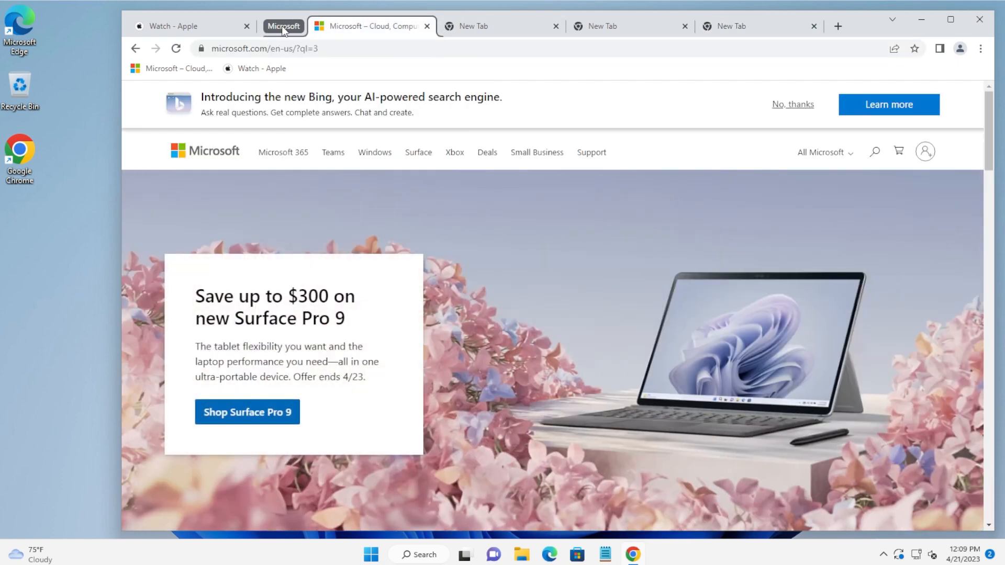
Step: Collapse the Microsoft tab group and recolour it pink, expanding it again to show its Microsoft tab
click(281, 26)
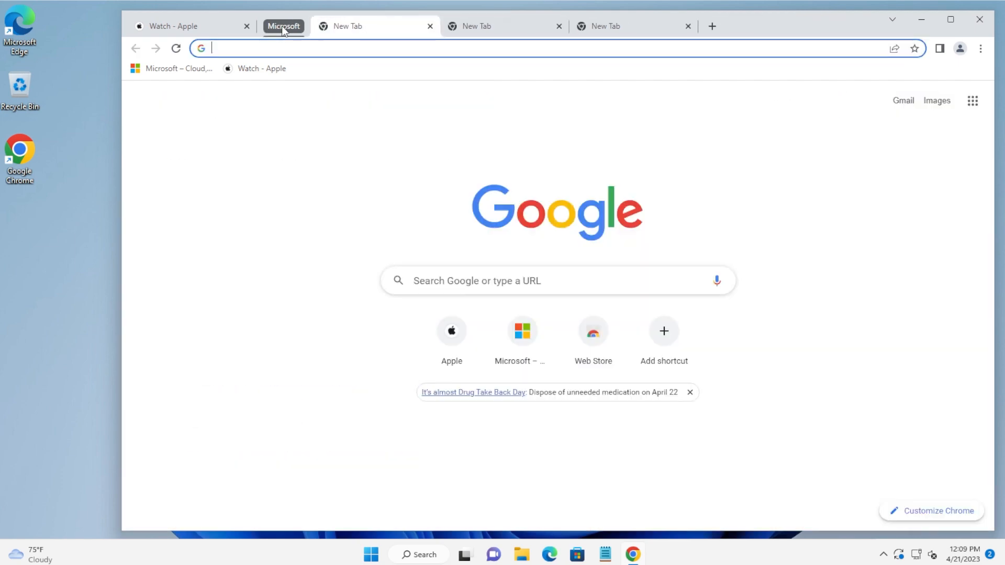
right_click(285, 26)
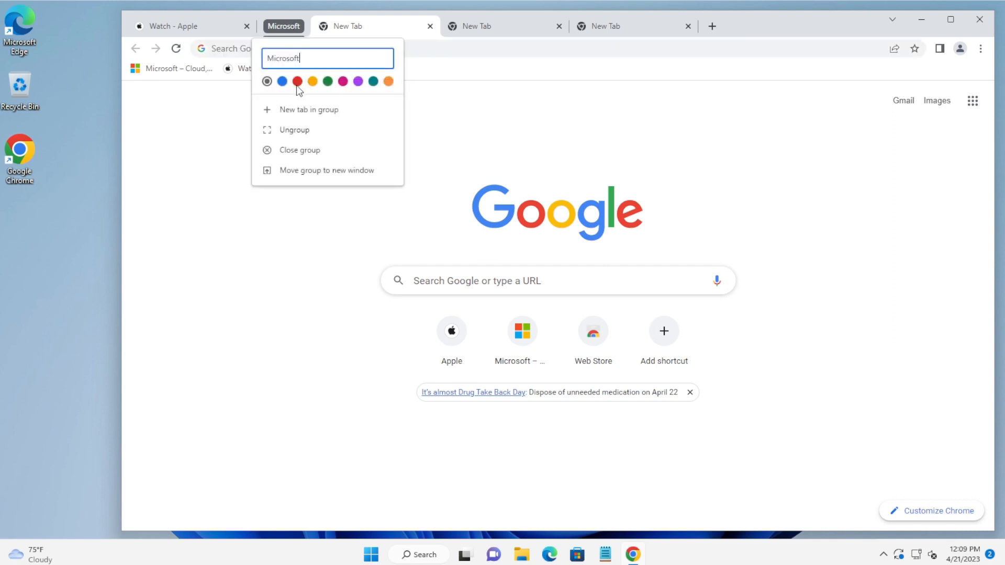
click(342, 82)
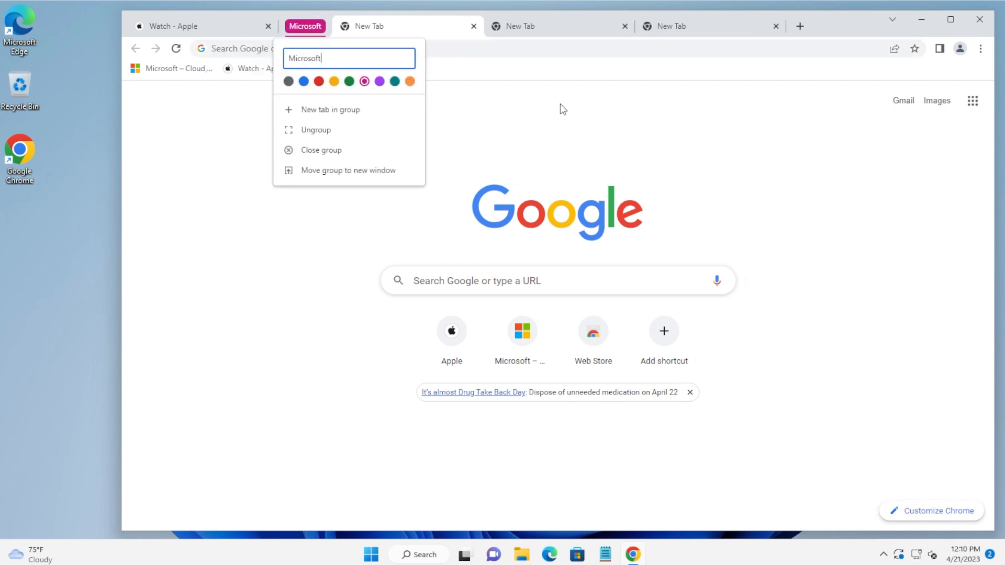
click(448, 108)
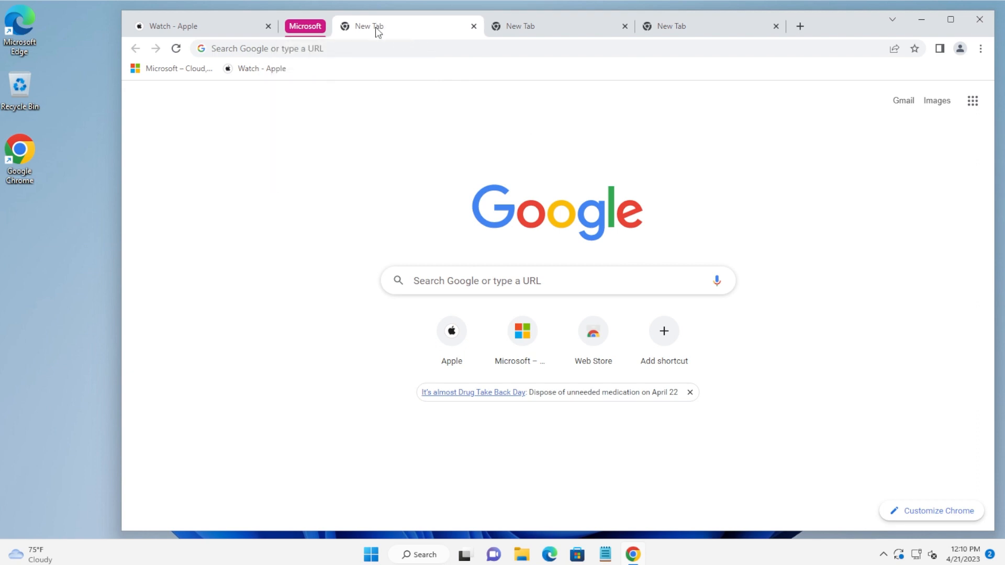
click(305, 29)
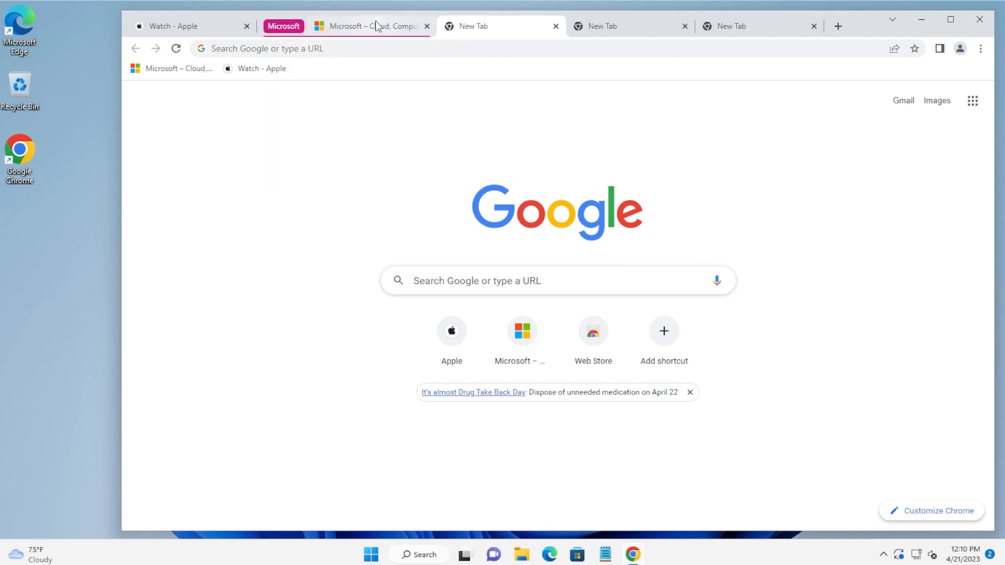
click(376, 27)
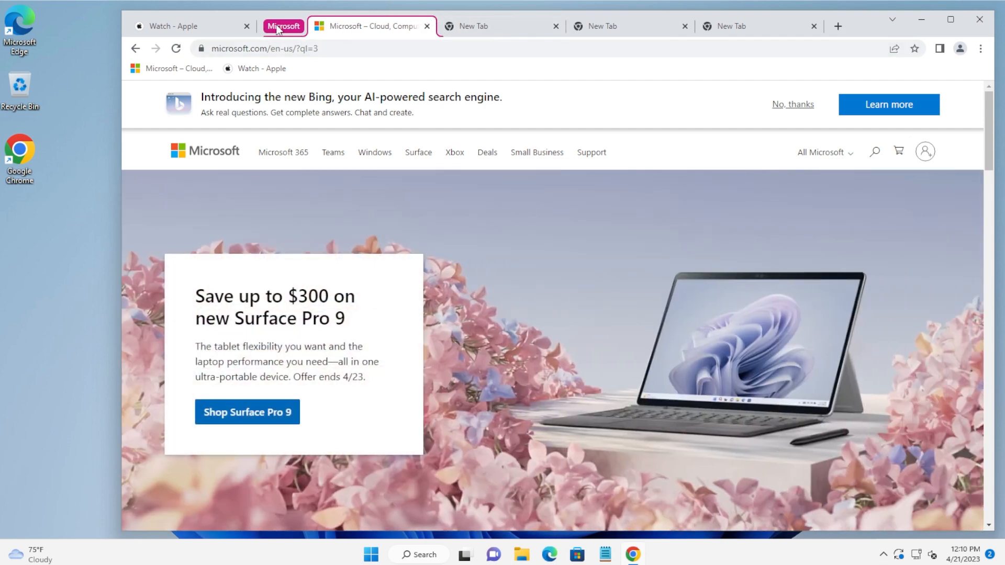
Step: Add the first two blank tabs after the Microsoft tab to the existing Microsoft tab group
click(521, 29)
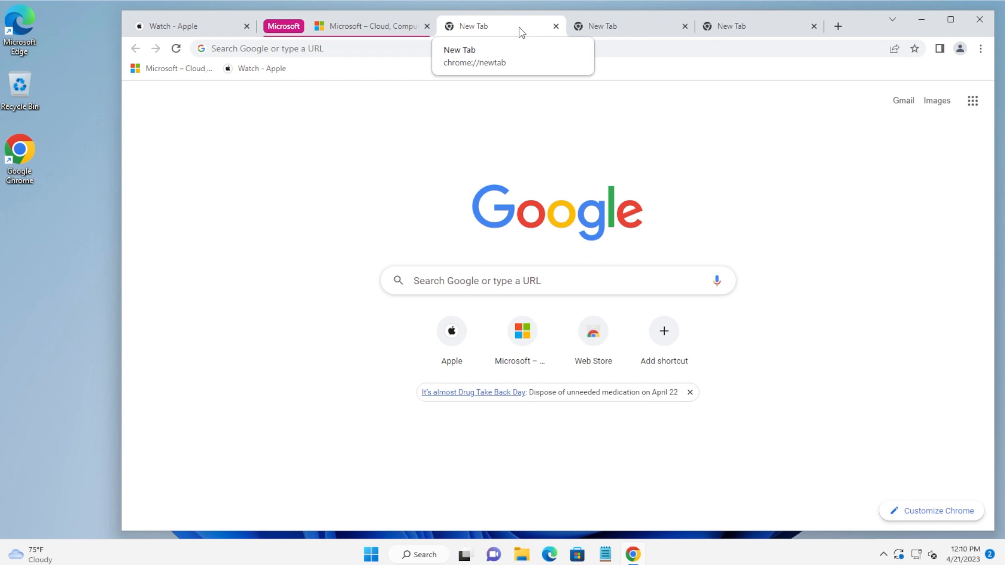
right_click(521, 31)
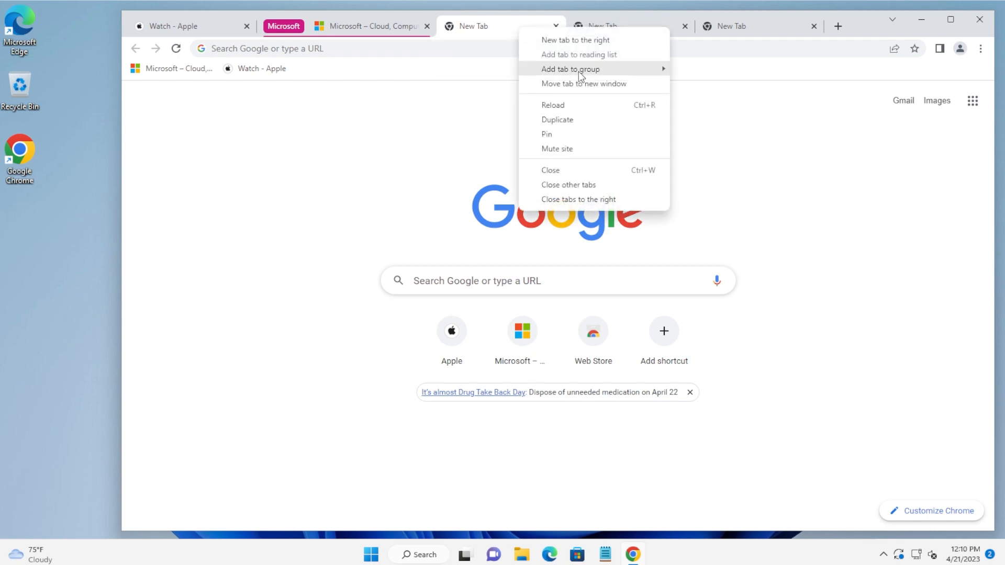
mouse_move(579, 76)
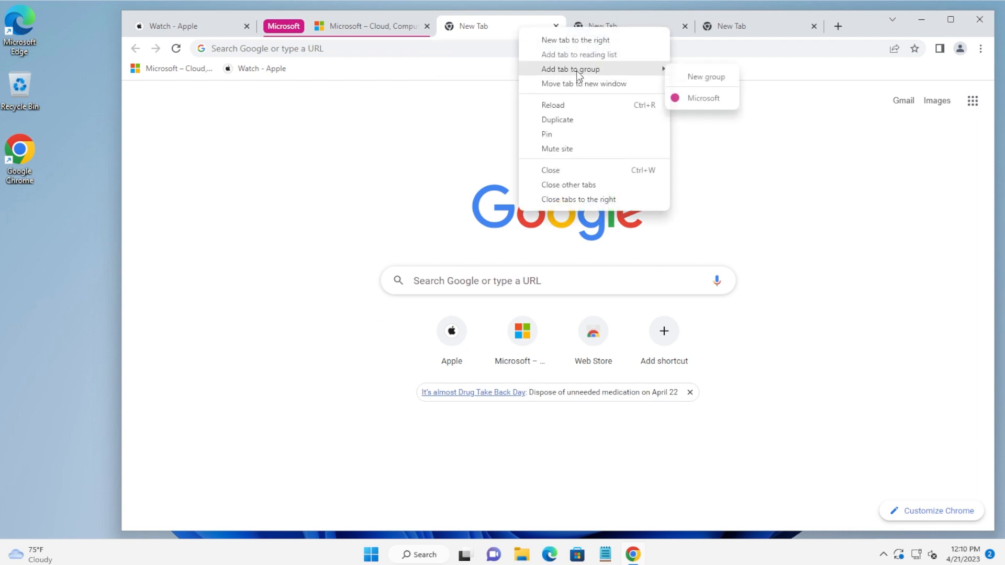
click(704, 98)
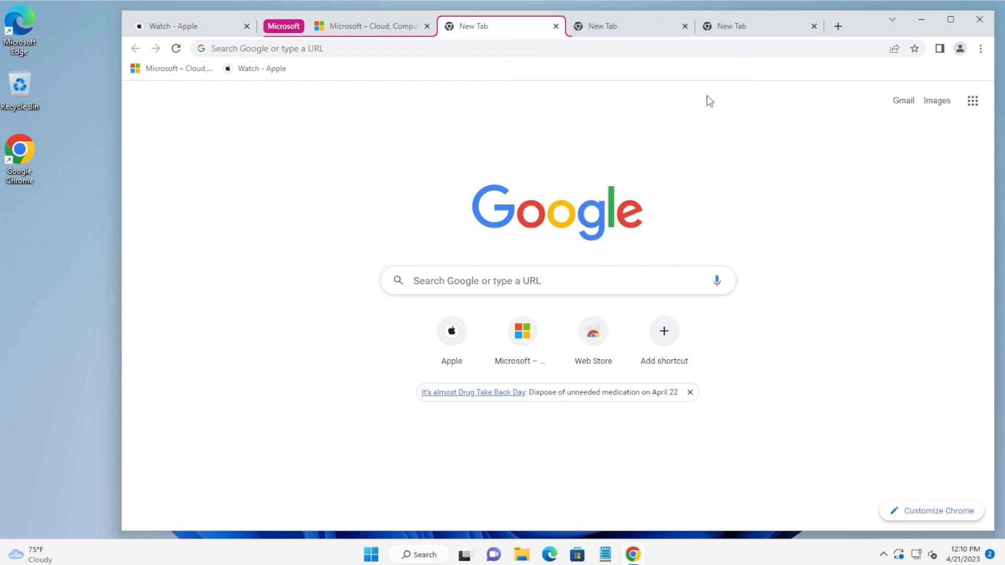
click(633, 27)
right_click(633, 29)
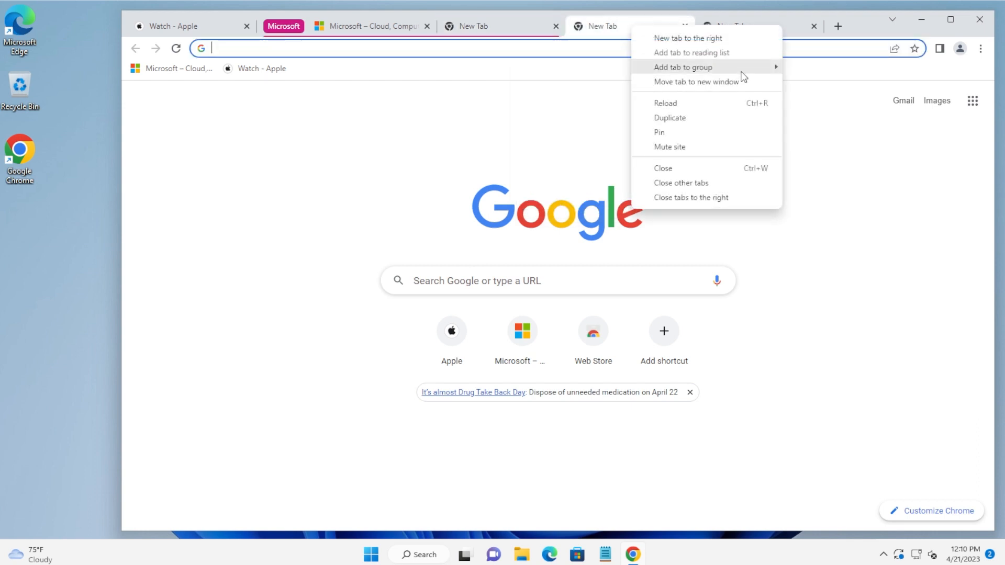
mouse_move(731, 65)
click(818, 95)
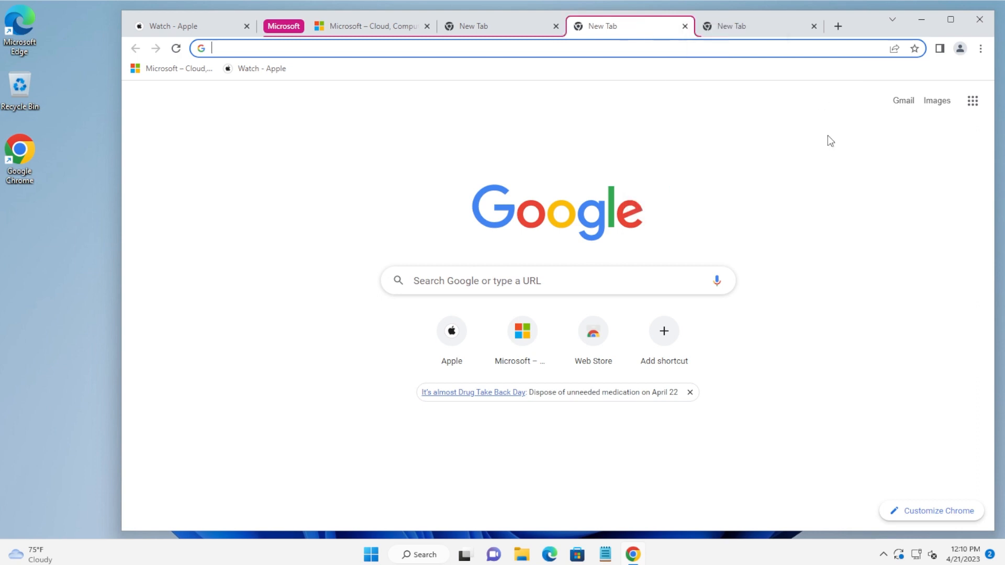
Step: Put the Apple Watch tab in a new tab group named "Apple" and set the group's colour to green
click(187, 29)
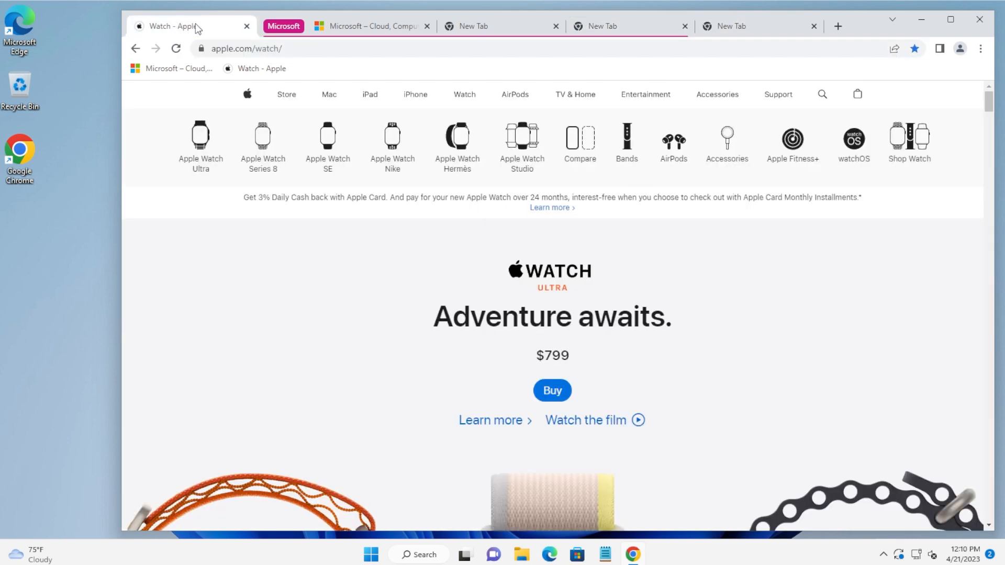
right_click(197, 29)
mouse_move(254, 65)
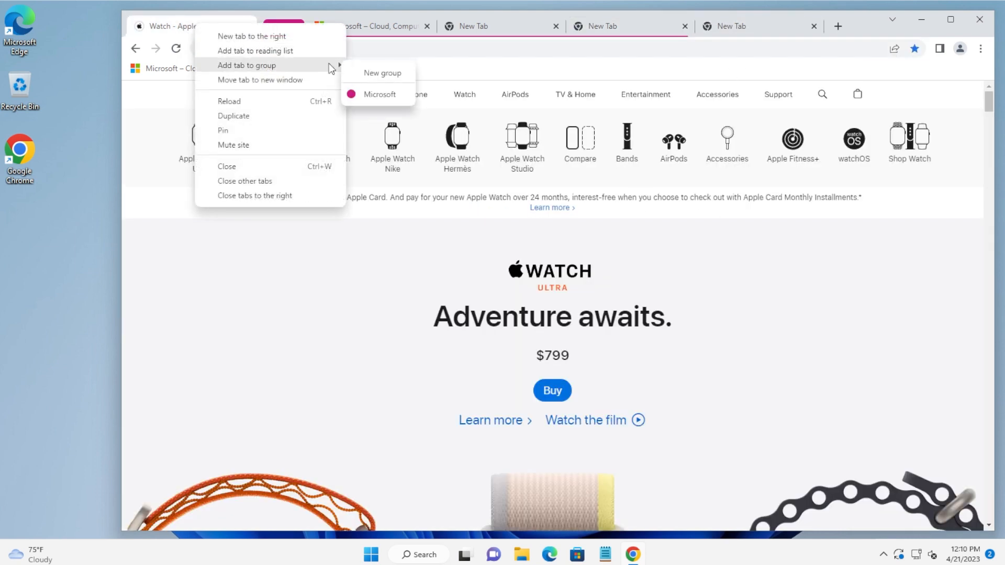
click(385, 73)
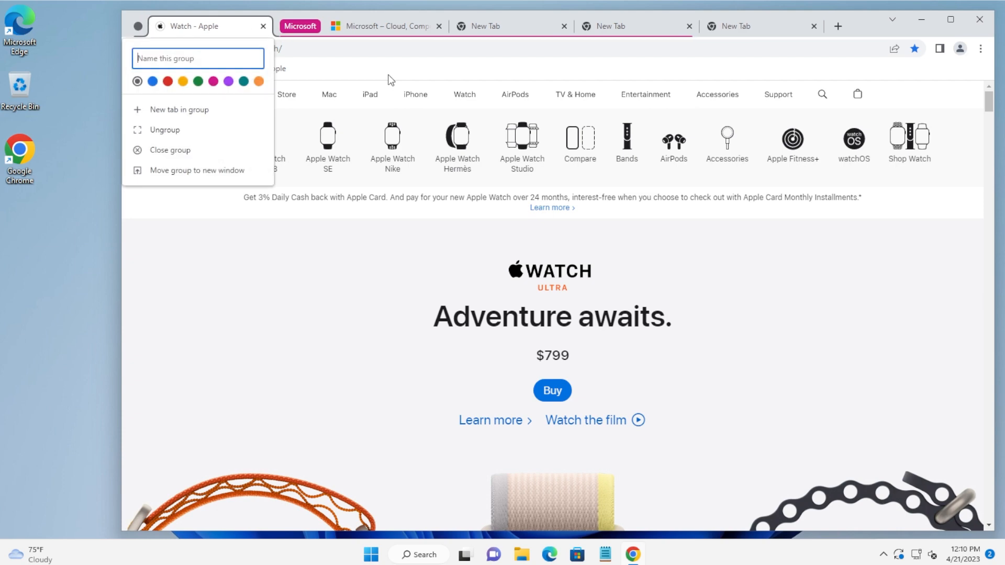
text(Apple)
key(Return)
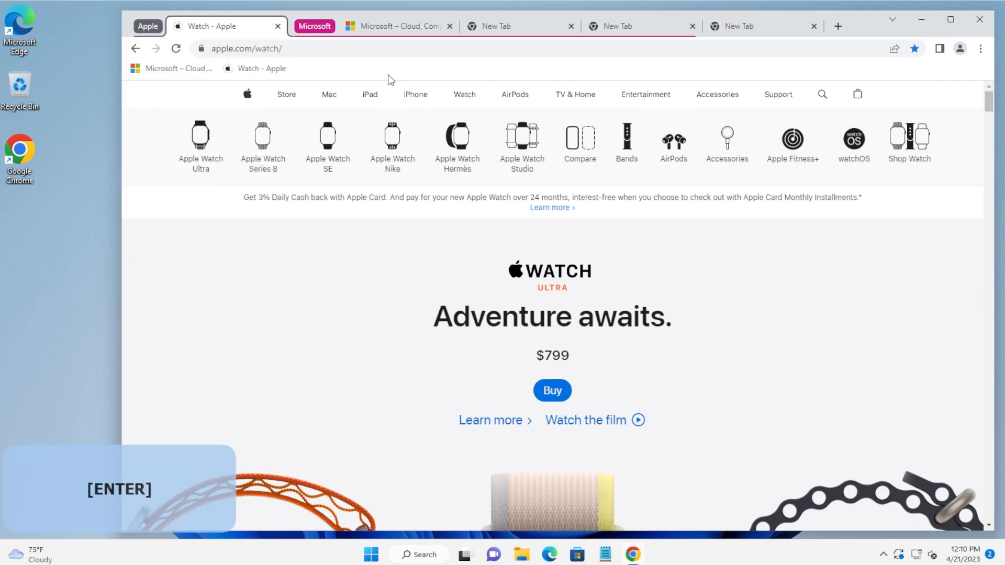
click(152, 27)
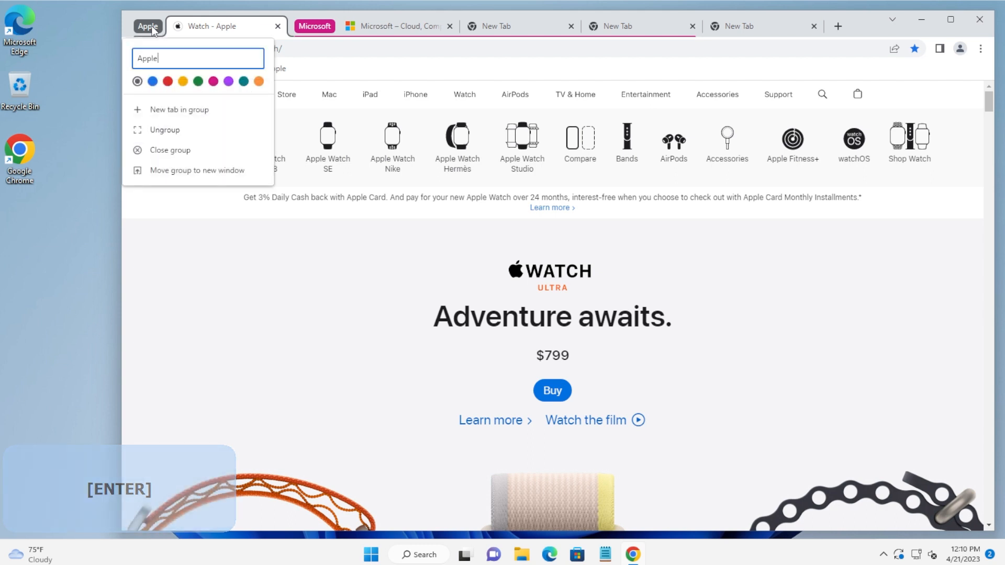
click(198, 81)
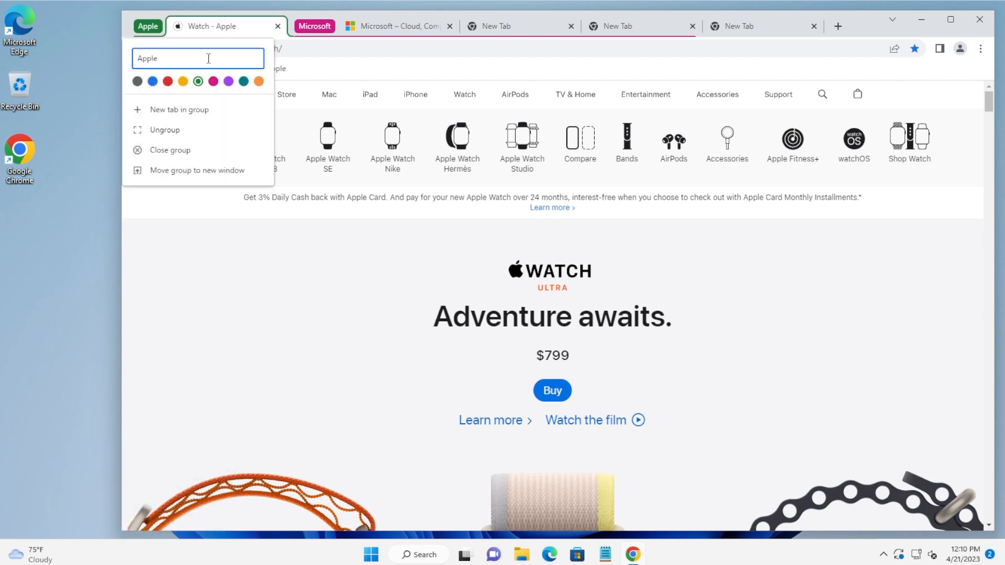
click(335, 221)
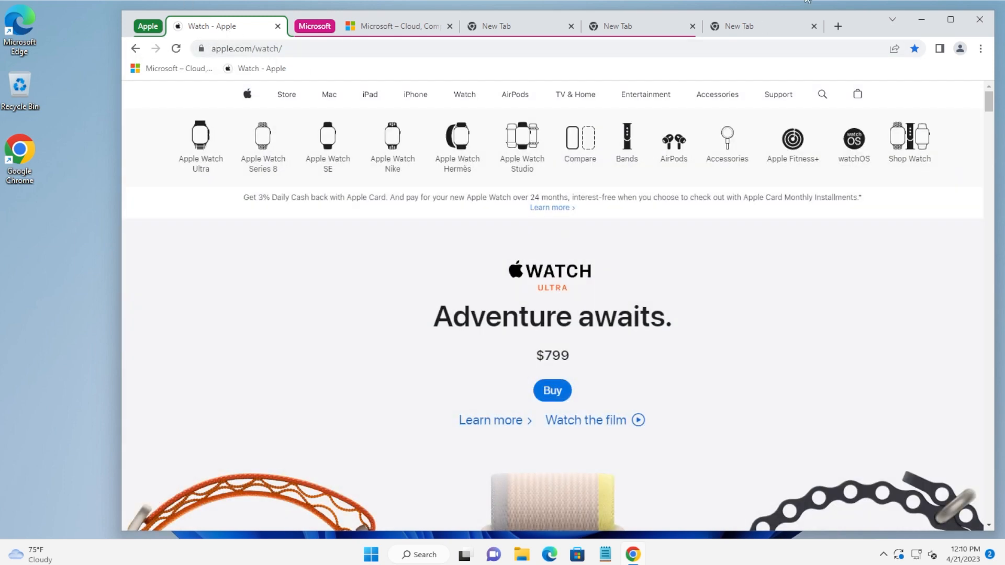
Step: Add the last ungrouped blank tab to the existing Apple tab group
click(754, 26)
right_click(757, 27)
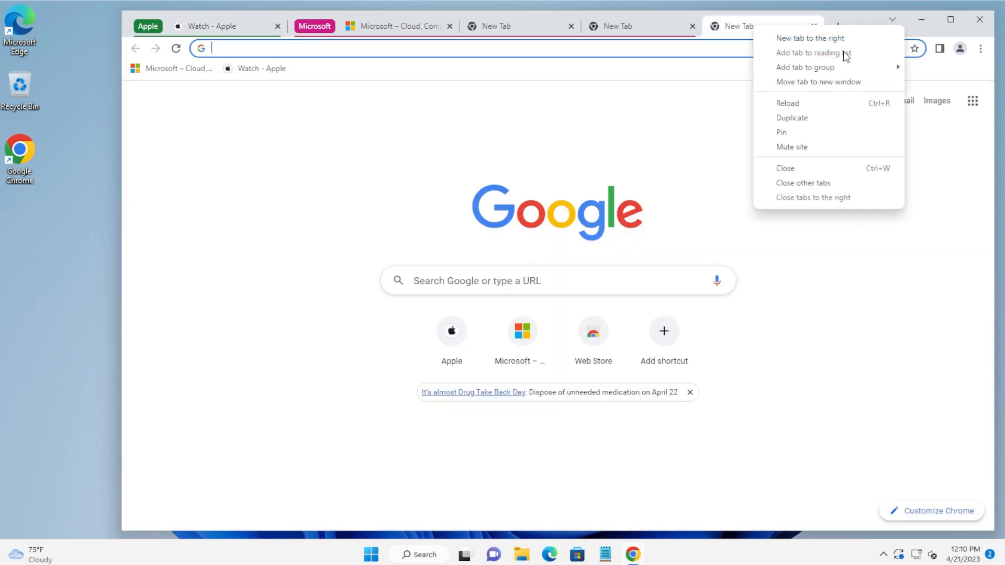
mouse_move(819, 65)
click(944, 98)
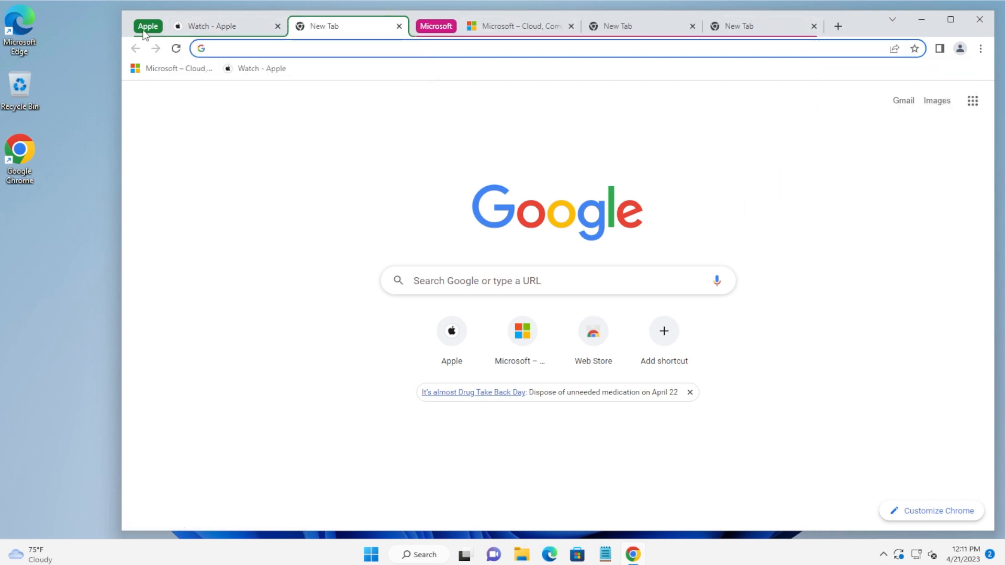
Step: Collapse and re-expand the Apple tab group, switching between its Watch tab and its blank tab
click(226, 28)
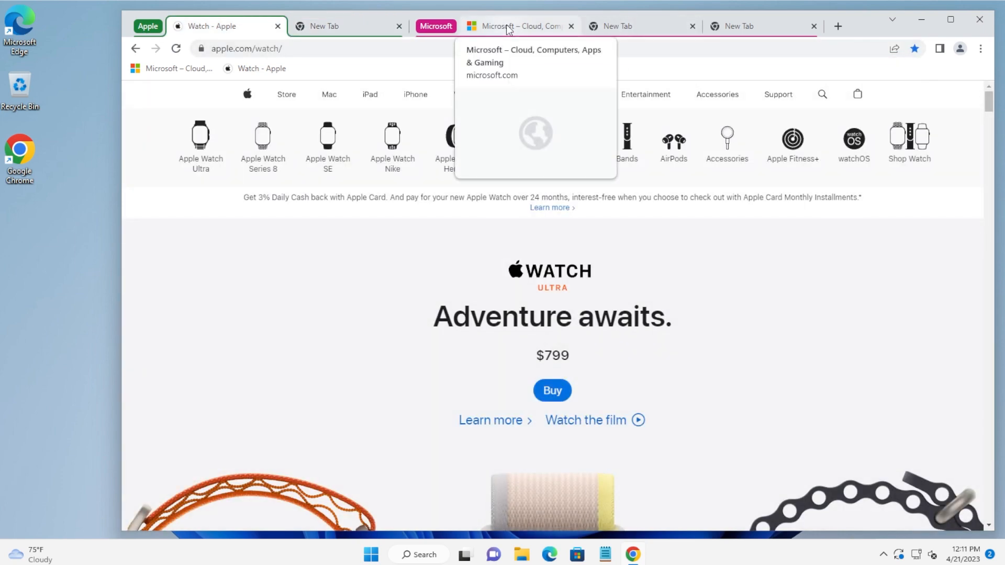
click(150, 26)
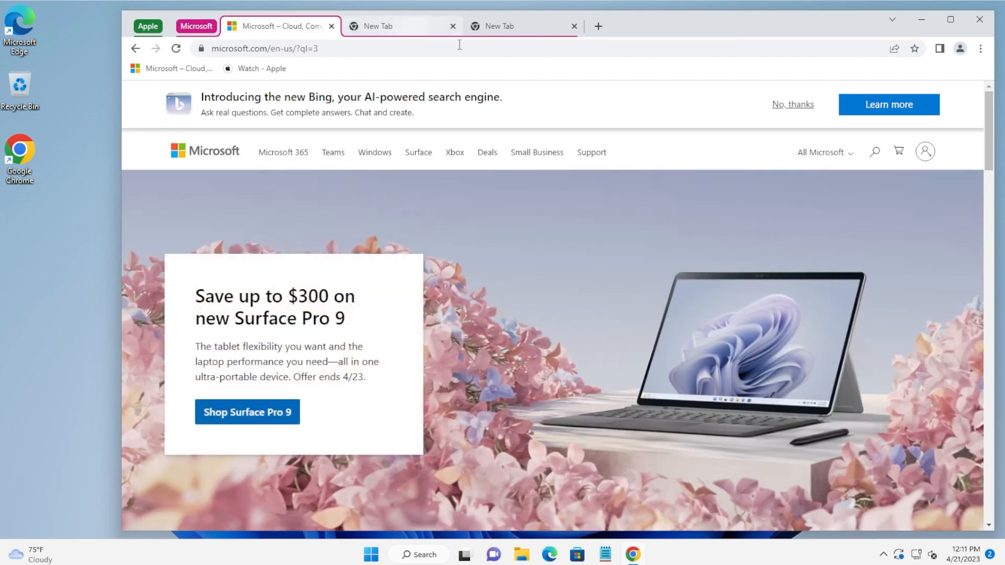
click(147, 26)
click(211, 30)
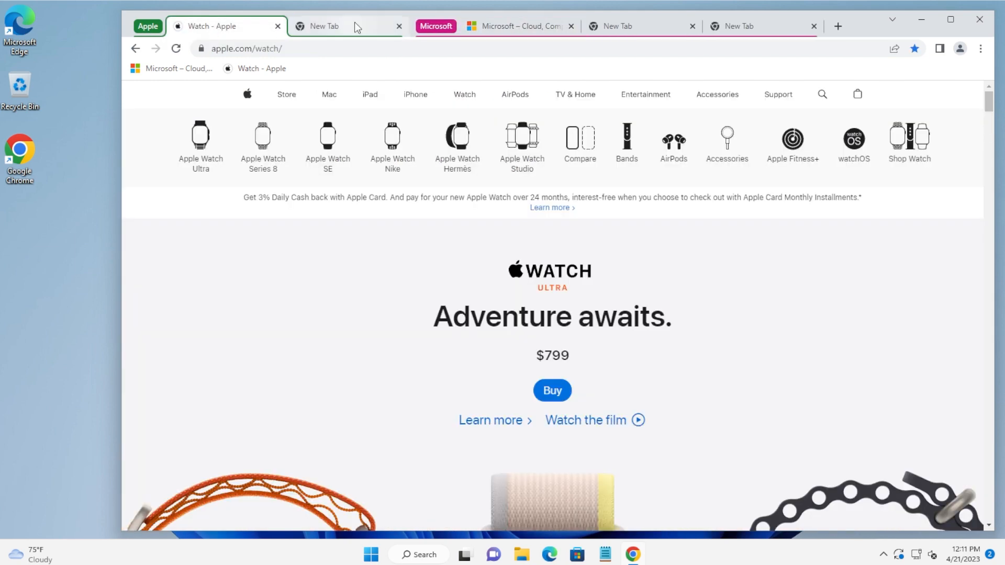
click(357, 29)
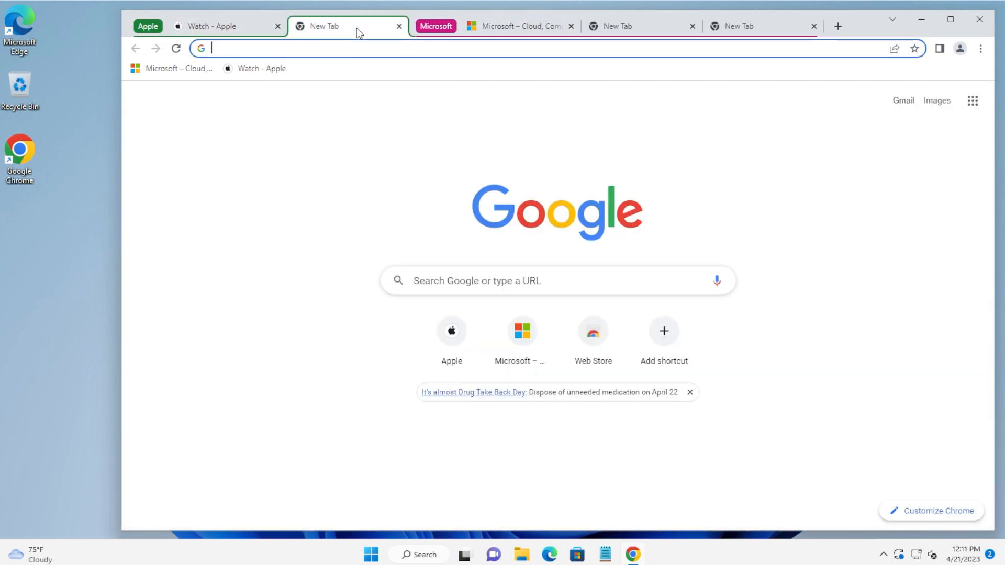
Step: Collapse the Microsoft tab group and open two ungrouped blank tabs after it
click(439, 25)
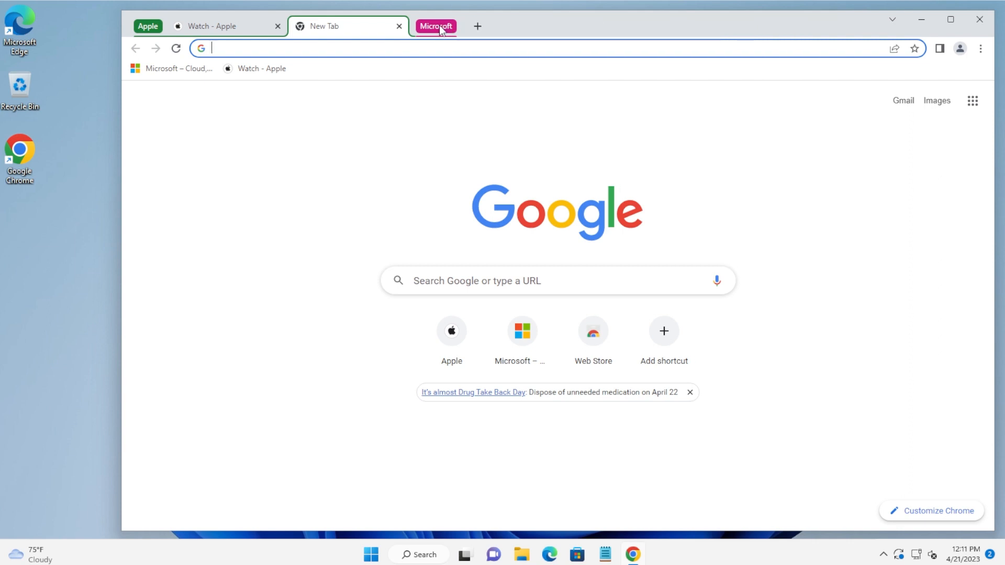
click(478, 26)
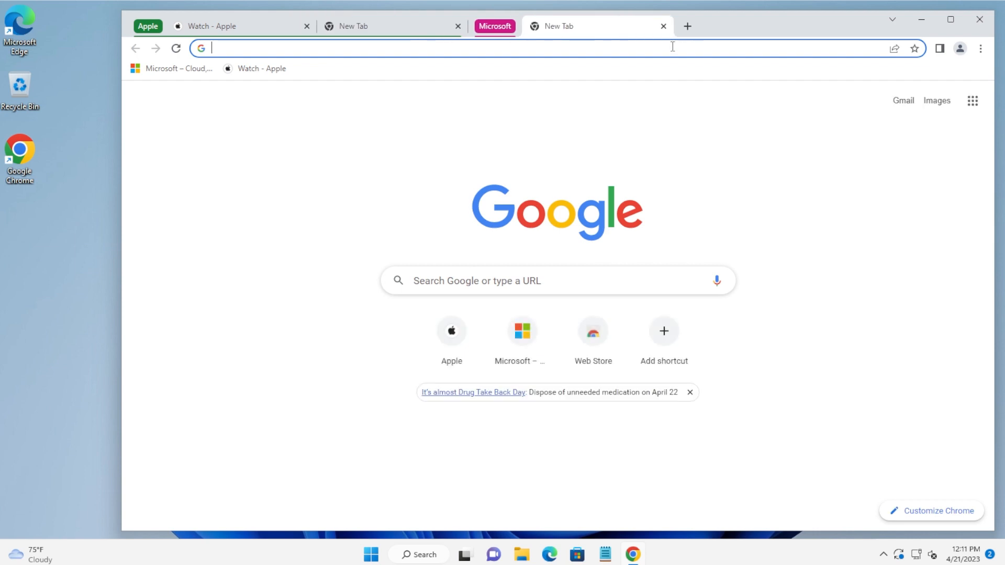
click(686, 26)
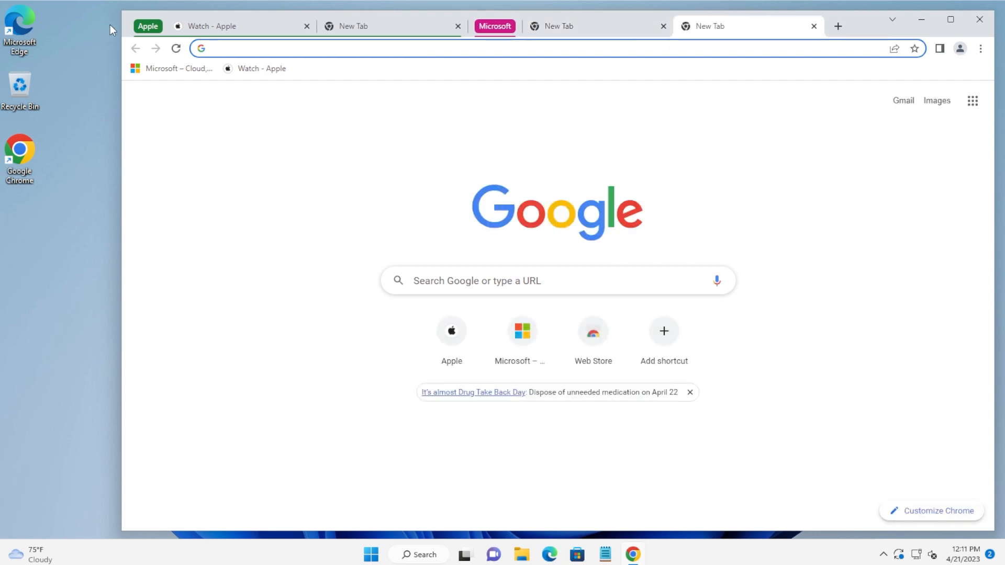
Step: Toggle the Apple and Microsoft tab groups open and closed, finishing with both groups collapsed
click(148, 26)
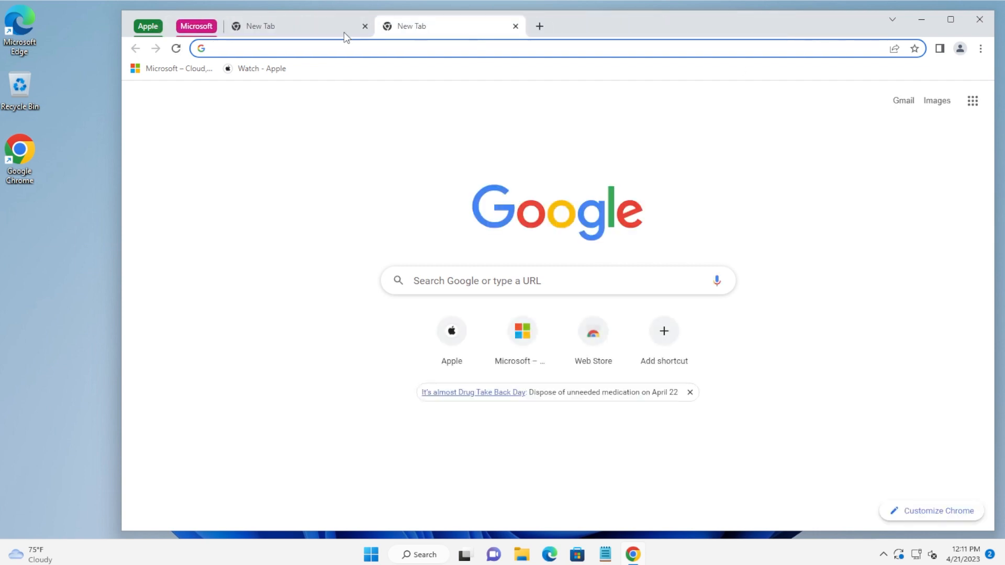
click(147, 26)
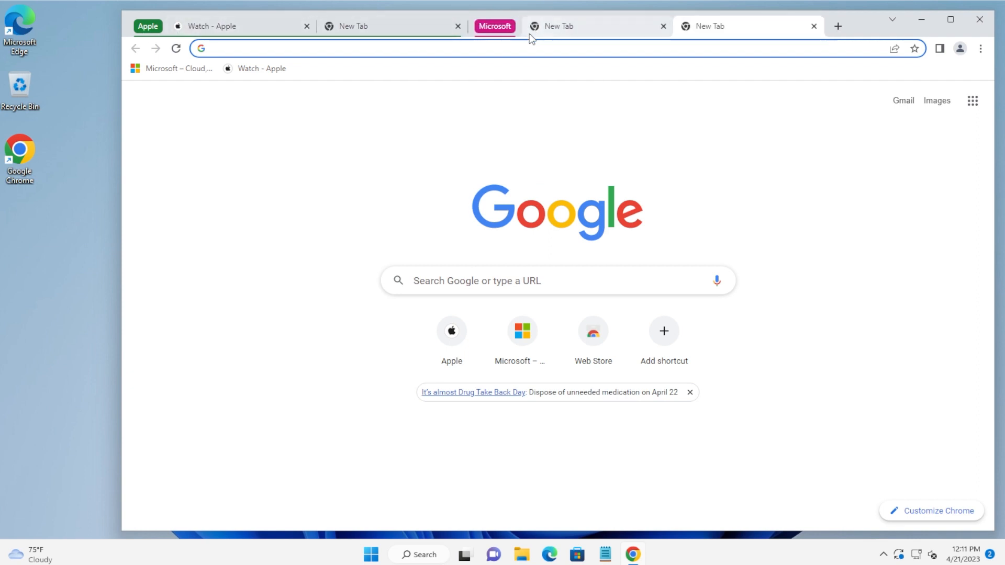
click(494, 26)
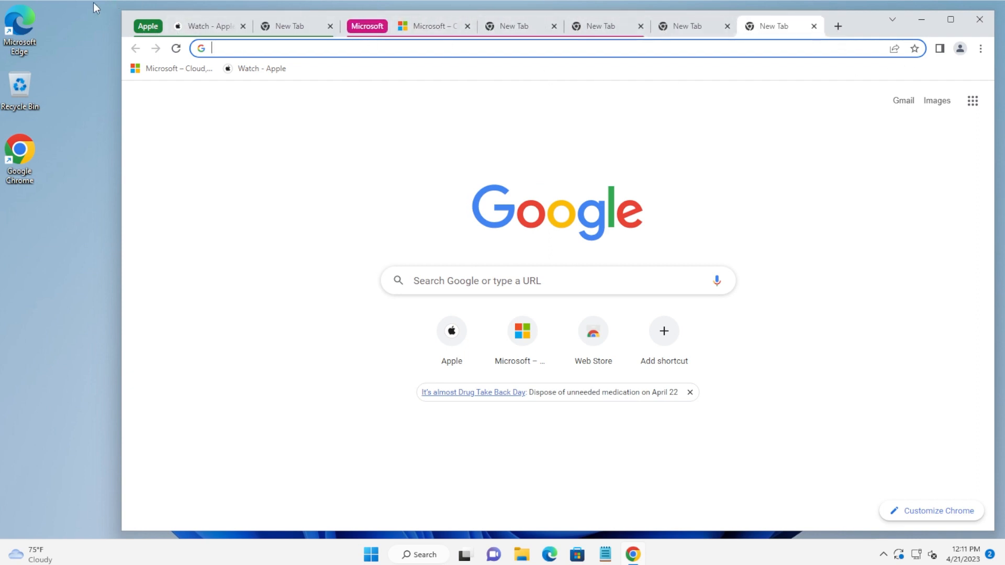
click(147, 27)
click(196, 26)
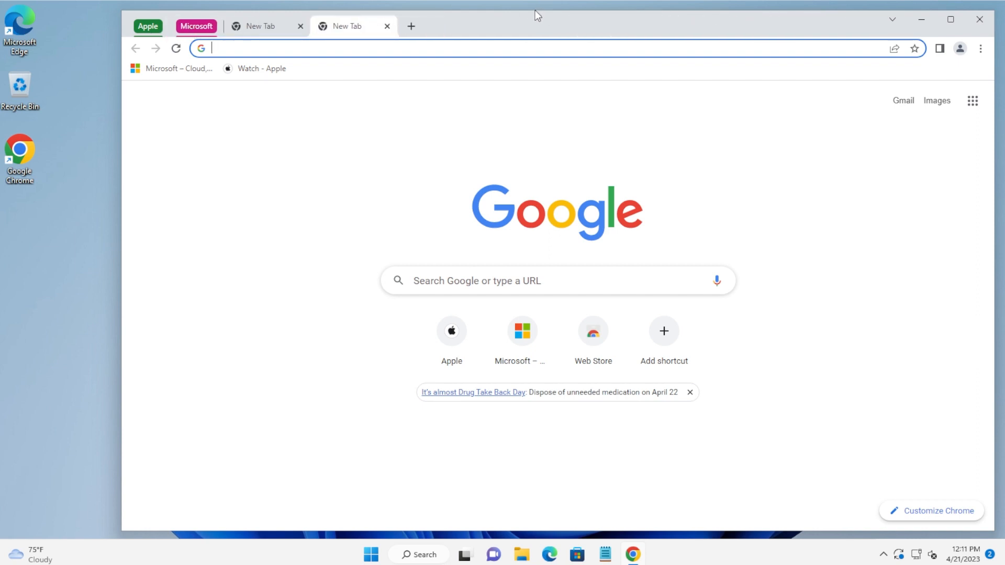
Step: Look at the suggestions offered by the new tab page's search box and by the address bar, dismissing each list
click(360, 113)
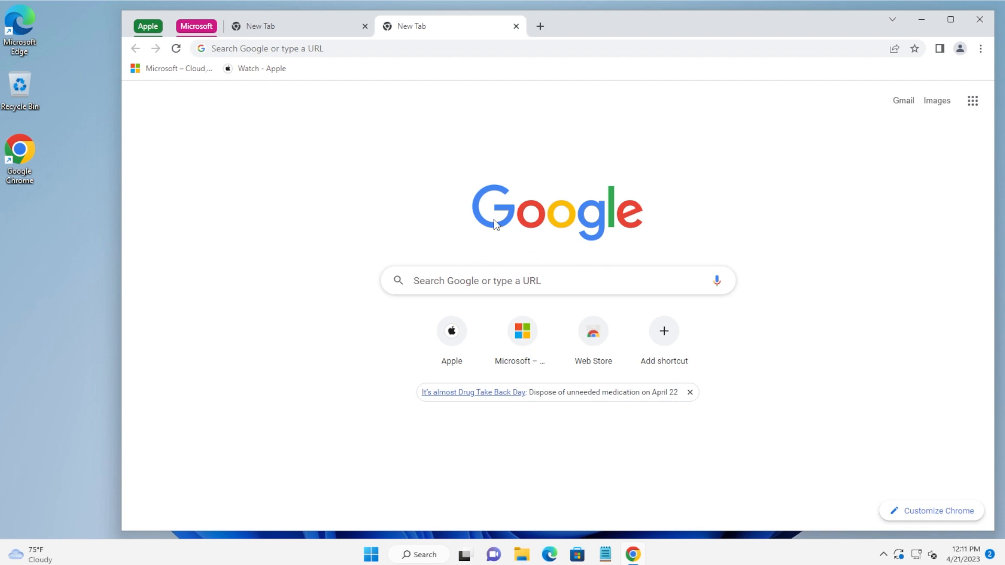
click(468, 281)
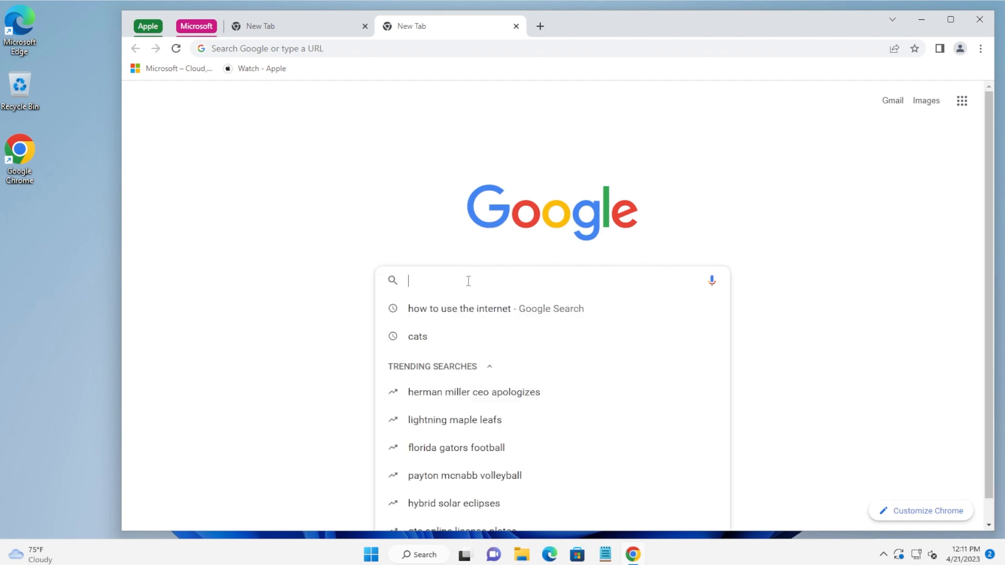
click(294, 175)
click(334, 47)
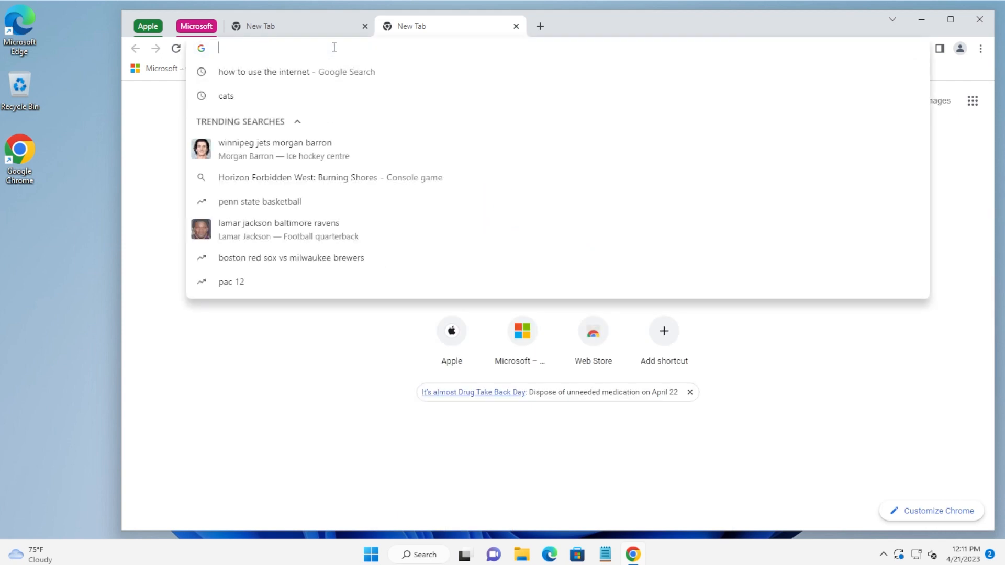
click(368, 346)
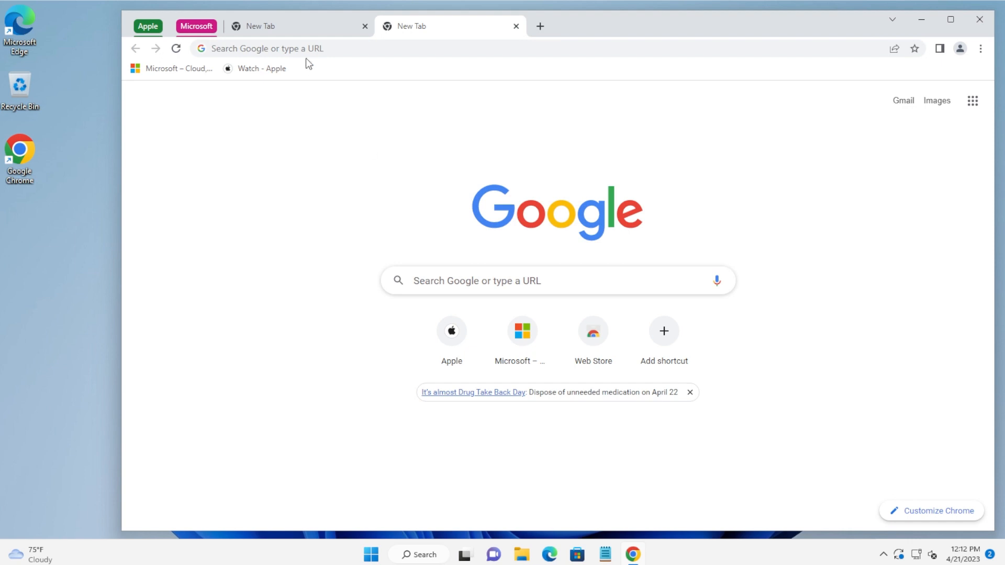
click(299, 45)
click(262, 334)
Step: Open the browser's settings and view the Default browser page
click(980, 49)
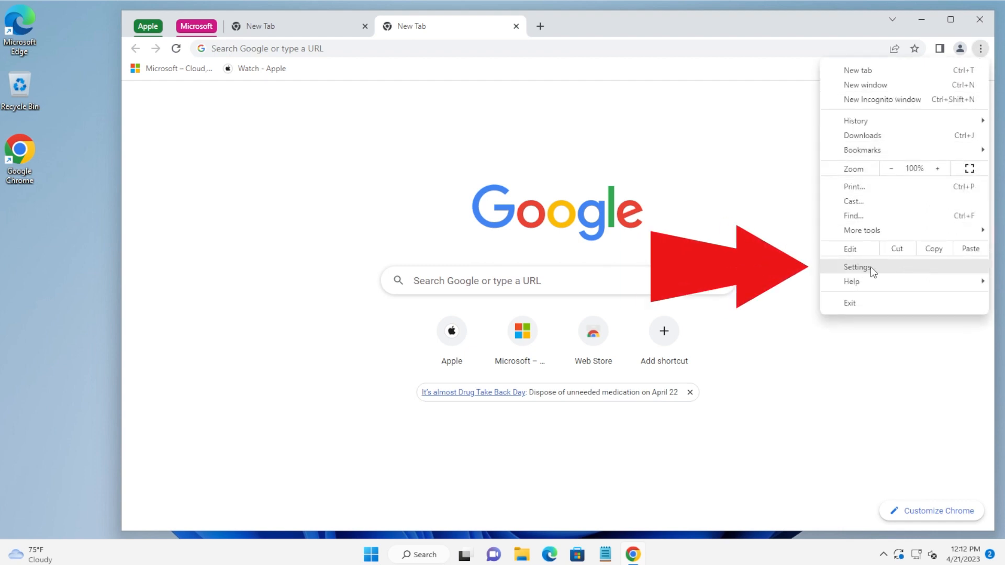
click(888, 270)
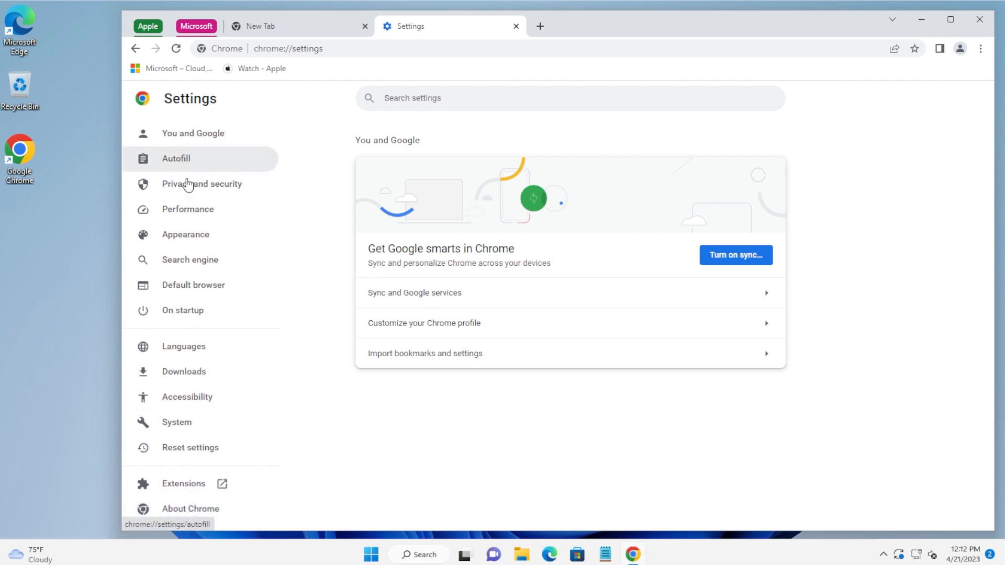
click(181, 287)
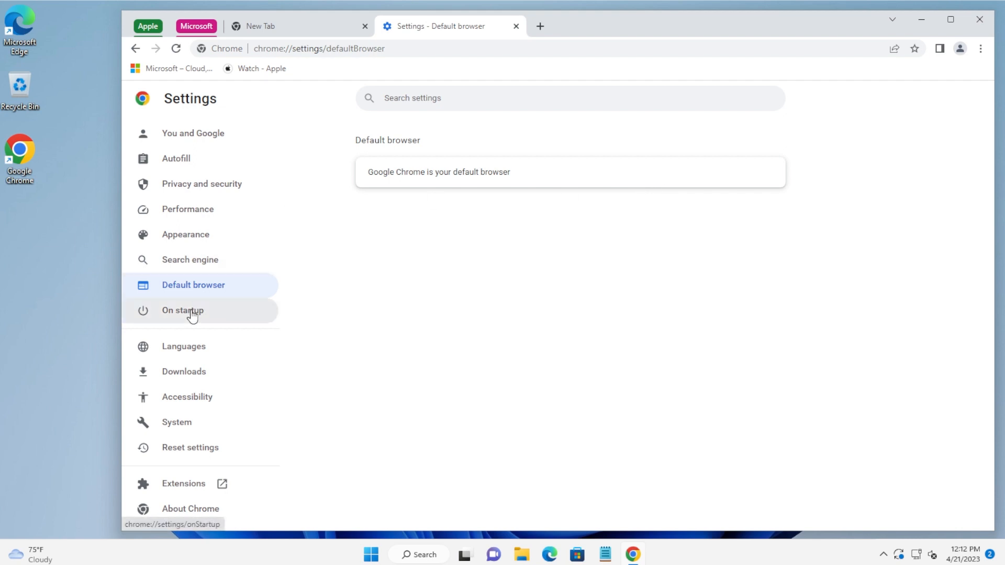
Step: Review the search engines available for the address bar without changing the selection, and close the Settings tab
click(186, 260)
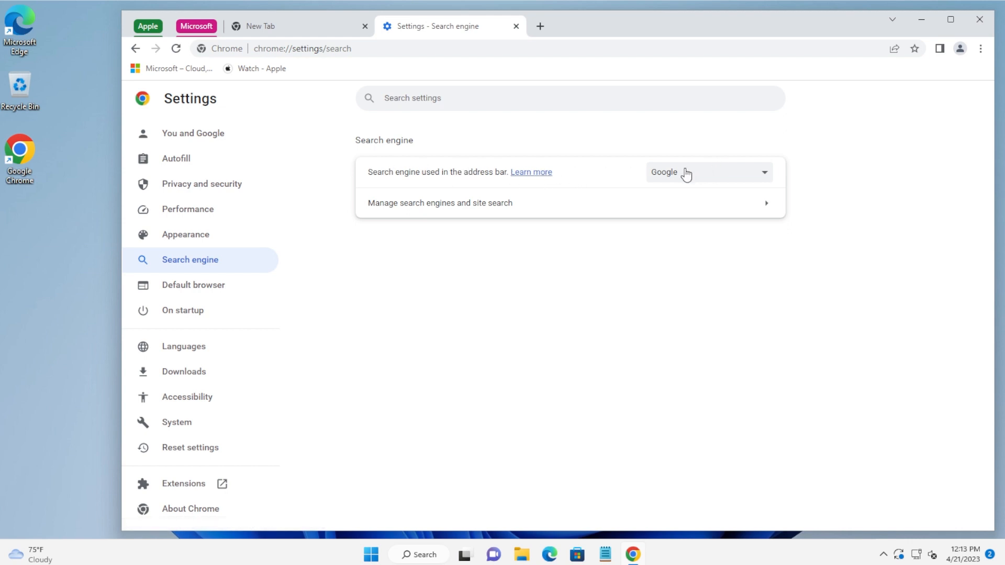
click(764, 176)
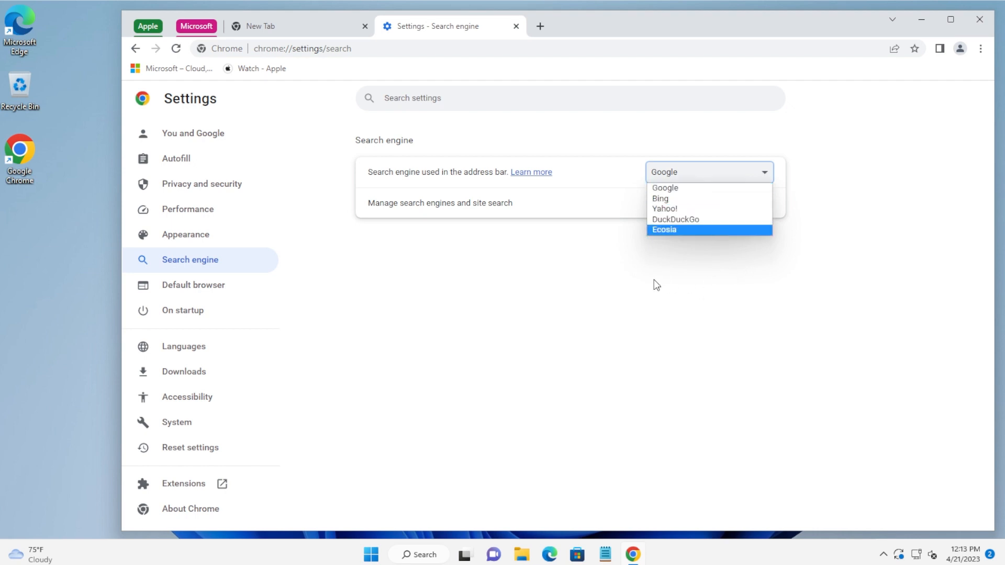
click(740, 242)
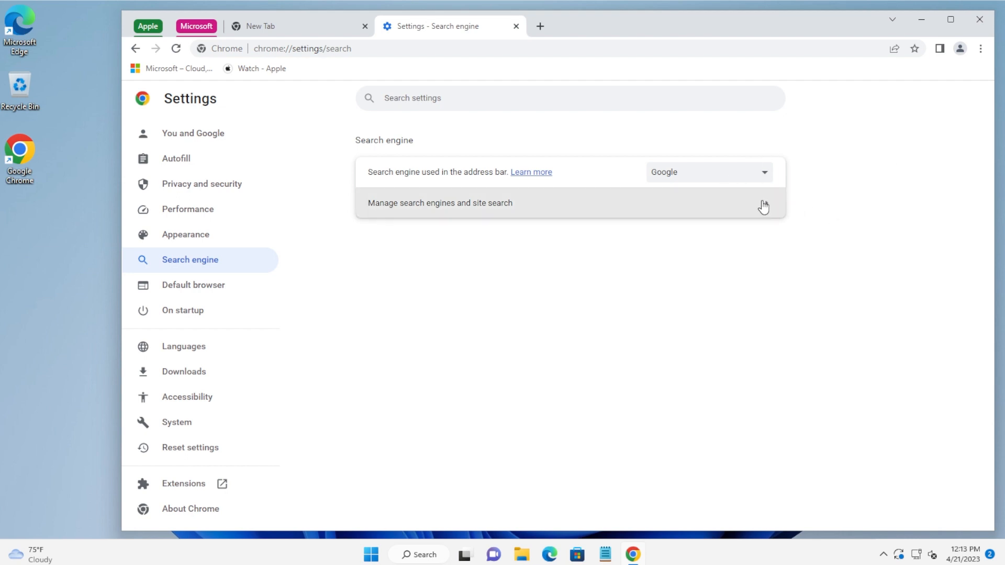
click(517, 27)
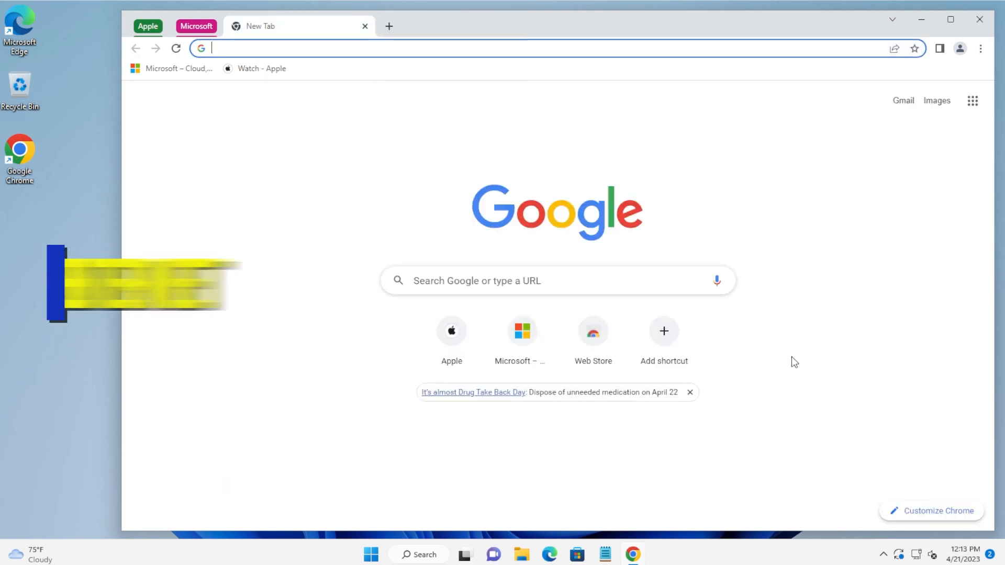
Step: Search for "apple laptop" from the address bar of the remaining new tab
click(324, 182)
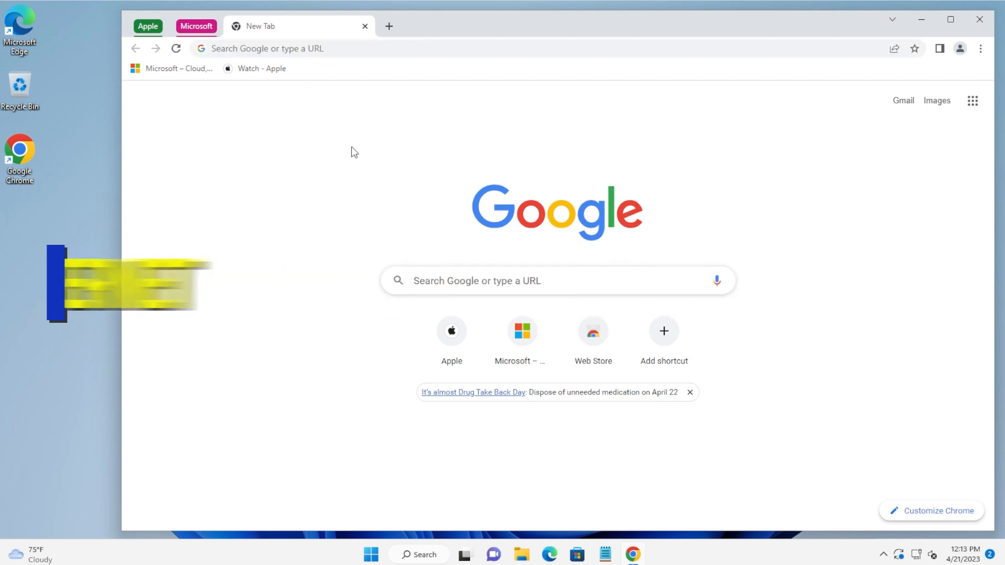
click(387, 50)
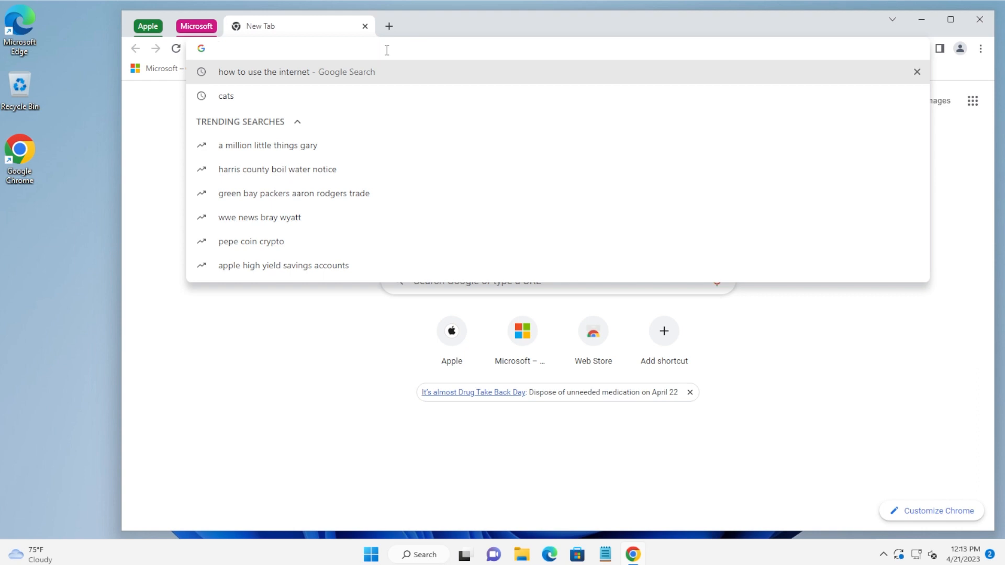
text(apple laptop)
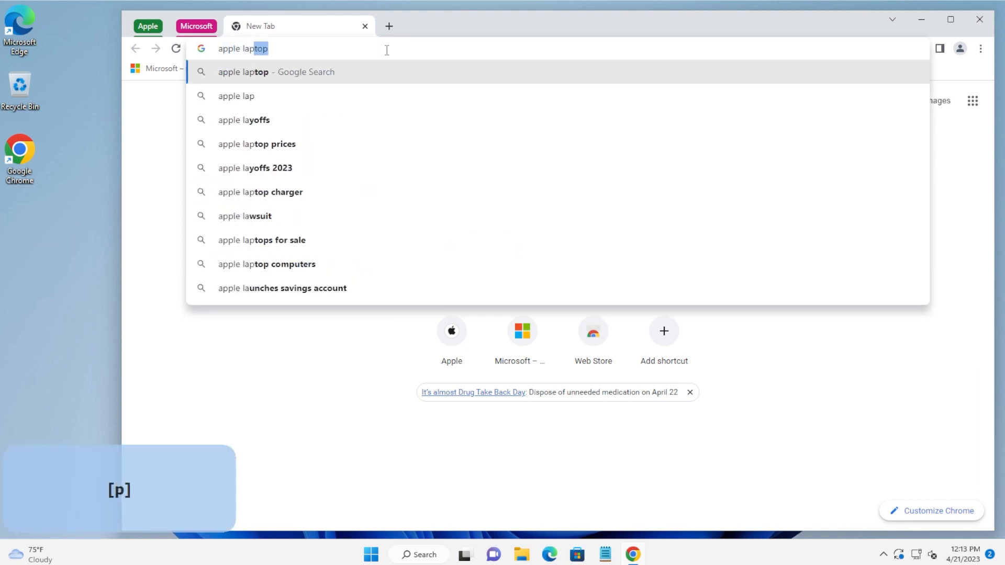
key(Return)
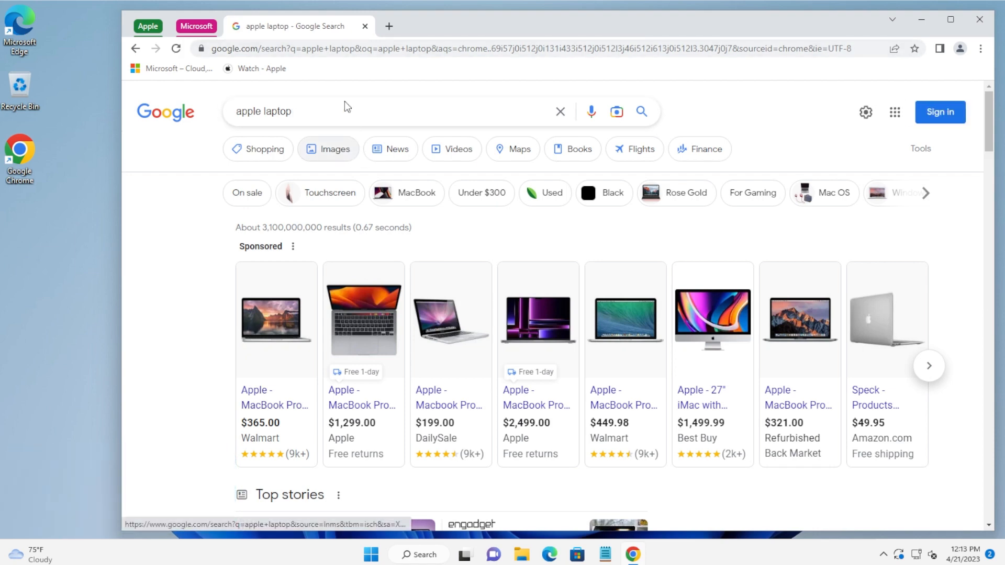
Step: Examine the related suggestions for "apple laptop" and look through the sponsored products, top stories and website results
click(303, 109)
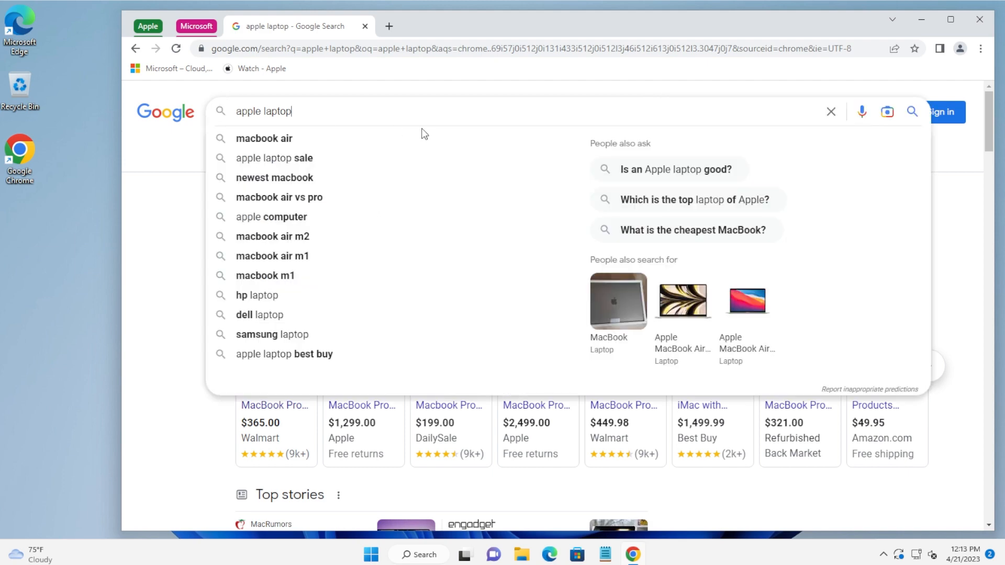
click(171, 225)
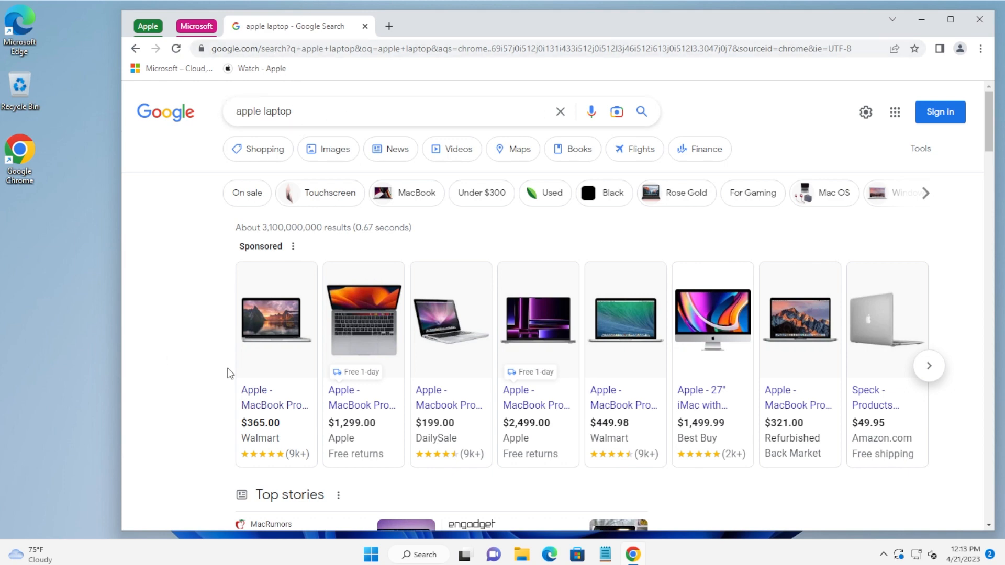
scroll(227, 372, down, 3)
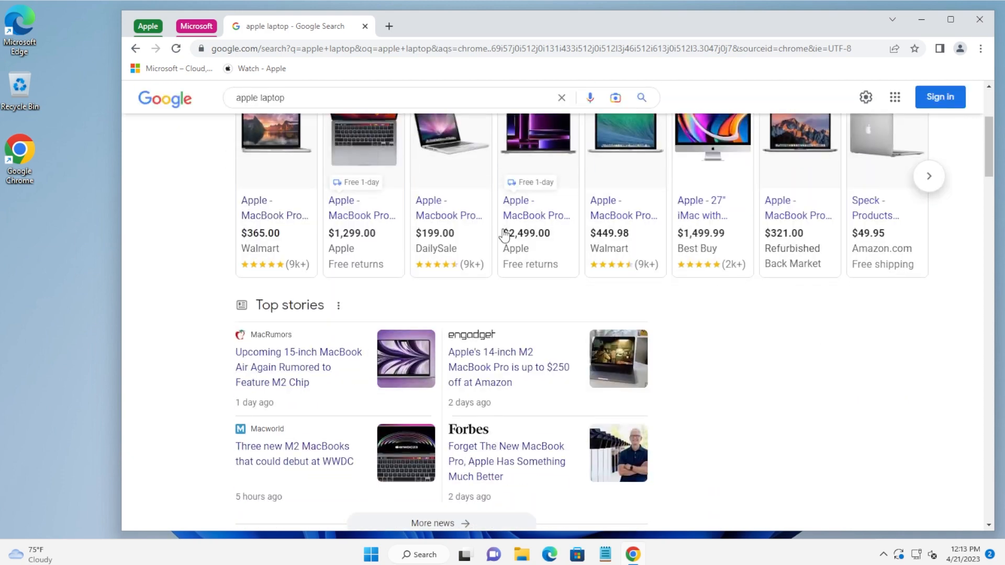
scroll(131, 283, up, 3)
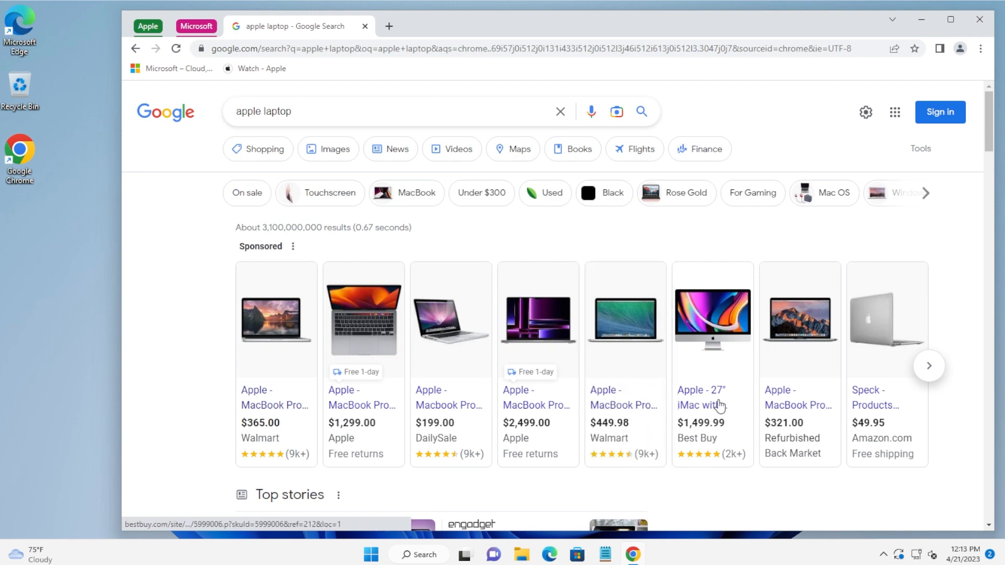
scroll(137, 305, down, 6)
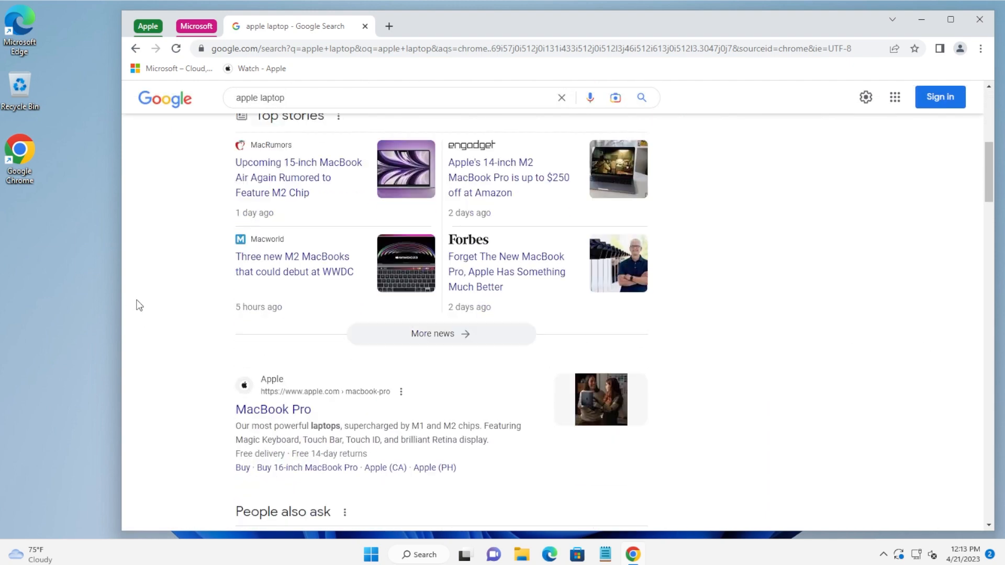
scroll(149, 291, down, 4)
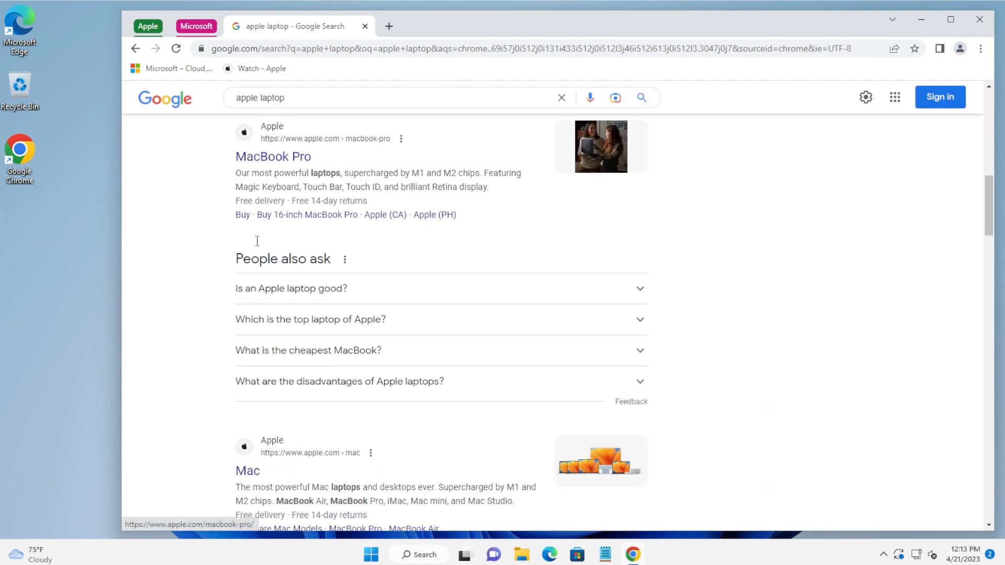
scroll(257, 293, down, 4)
scroll(249, 330, down, 1)
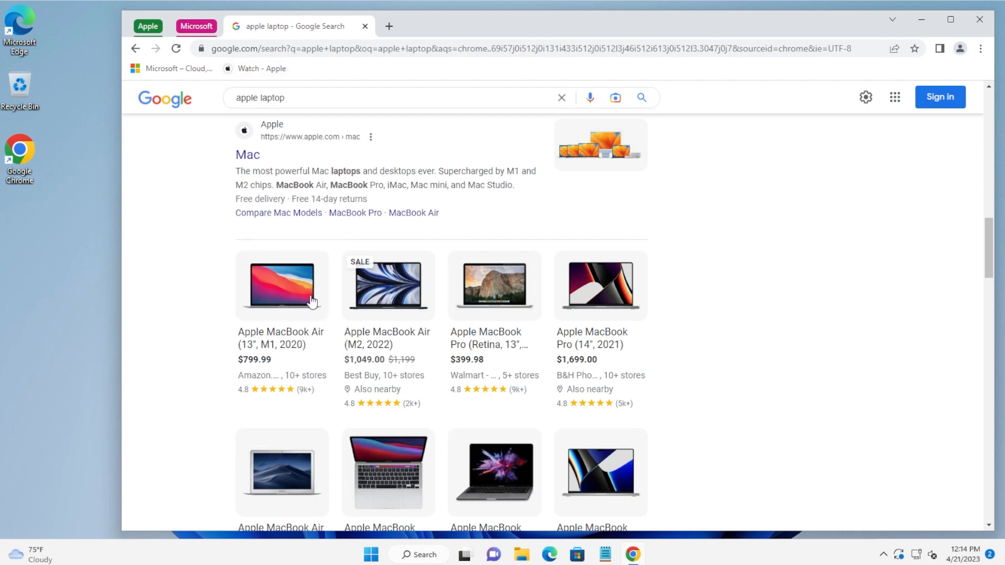
scroll(713, 377, down, 10)
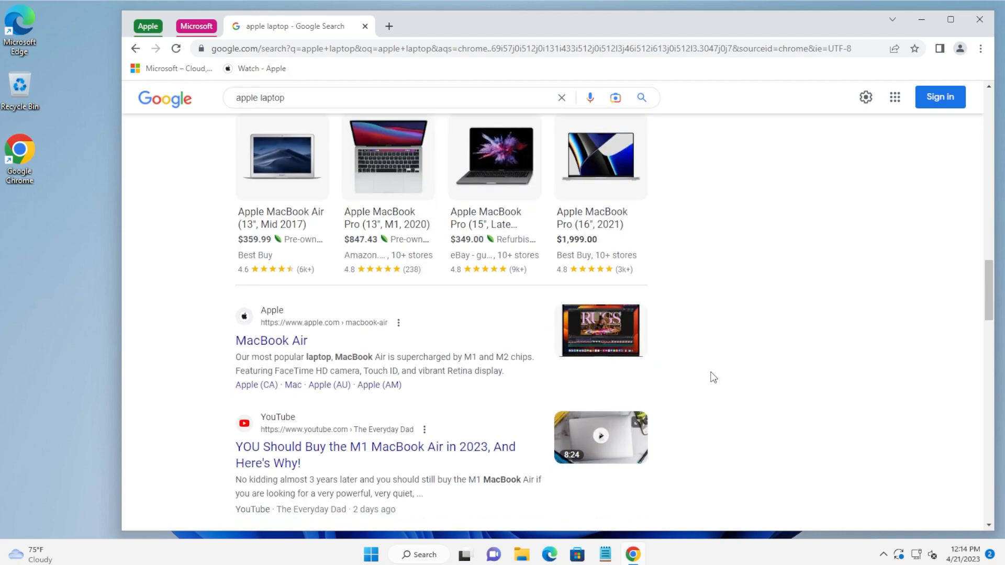
scroll(713, 377, up, 7)
scroll(713, 377, up, 15)
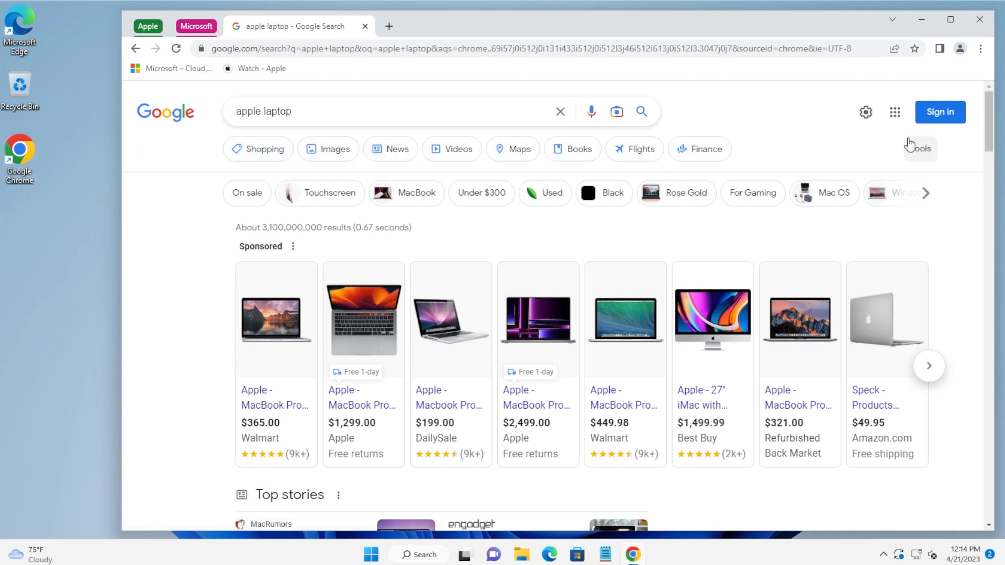
Step: Filter the "apple laptop" results to the past month, and clear the filter after looking through them
click(926, 151)
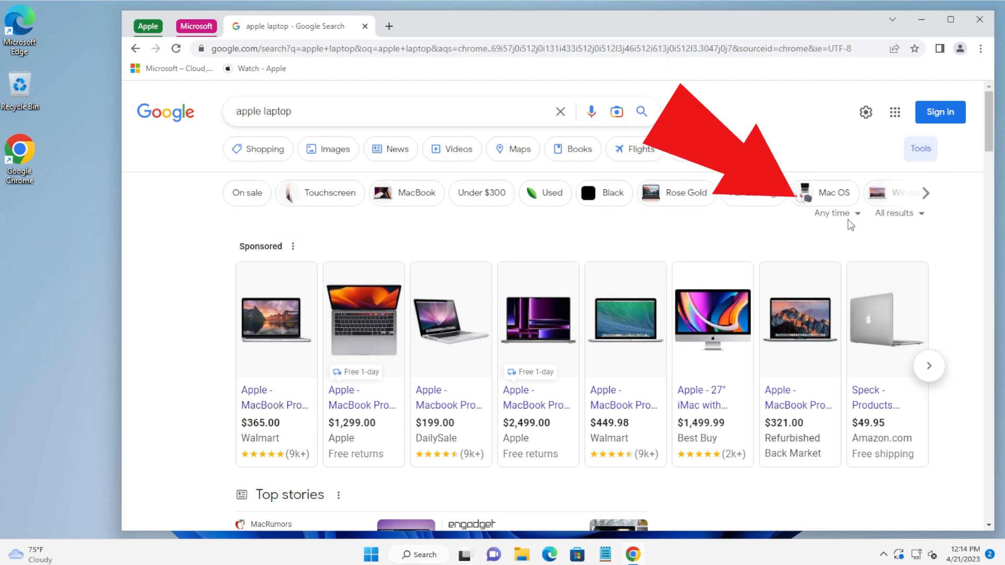
click(836, 213)
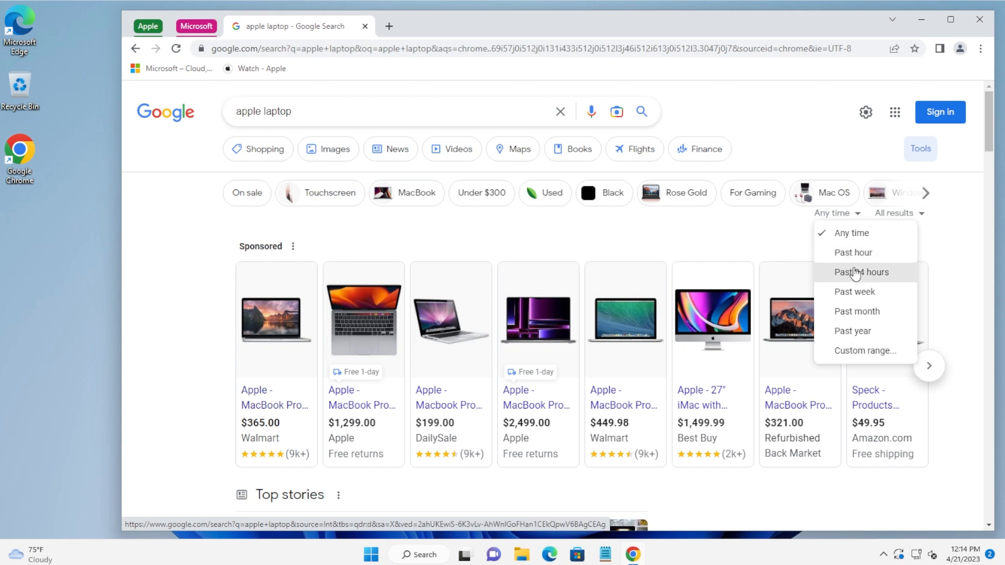
click(858, 313)
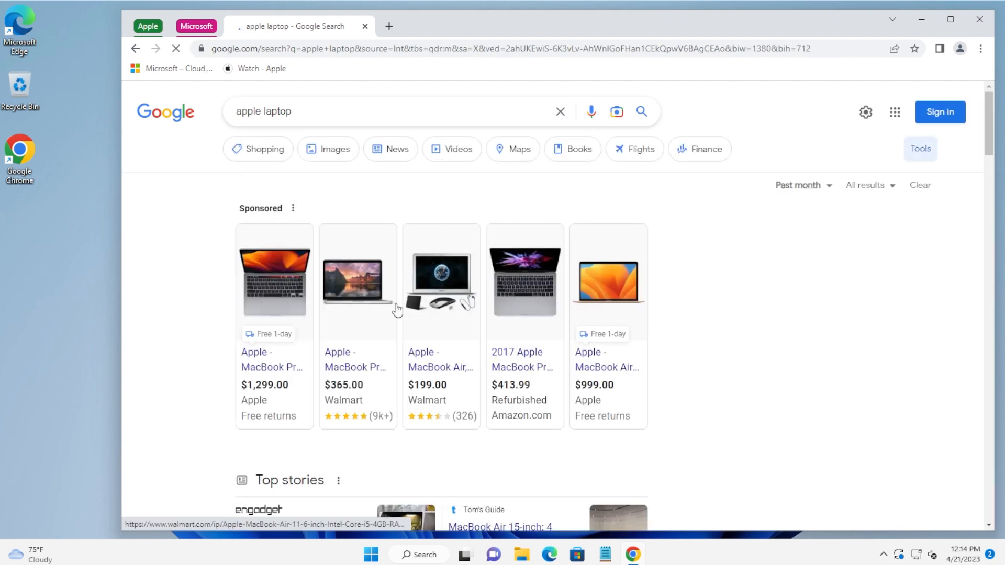
scroll(181, 333, down, 5)
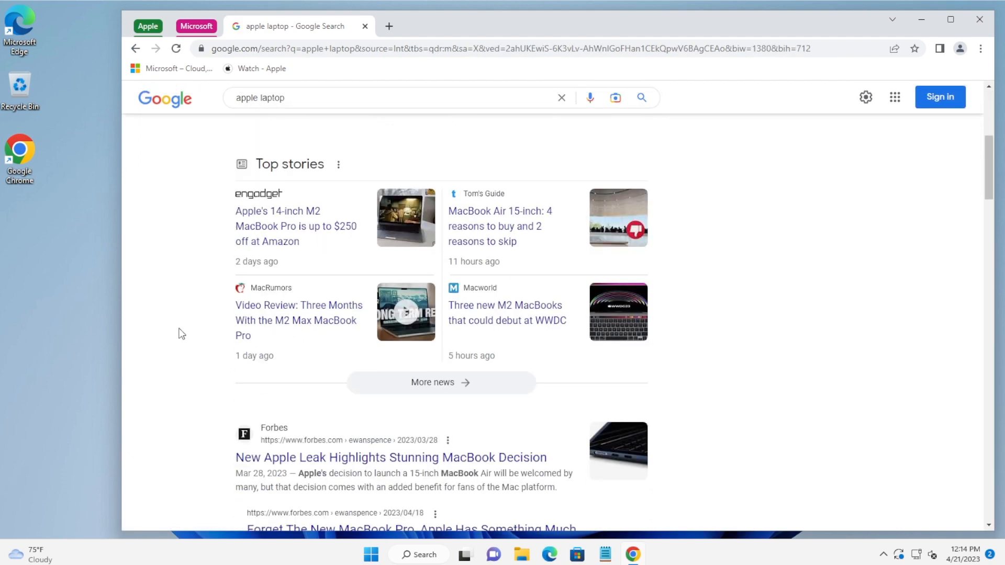
scroll(180, 332, down, 5)
scroll(183, 320, up, 7)
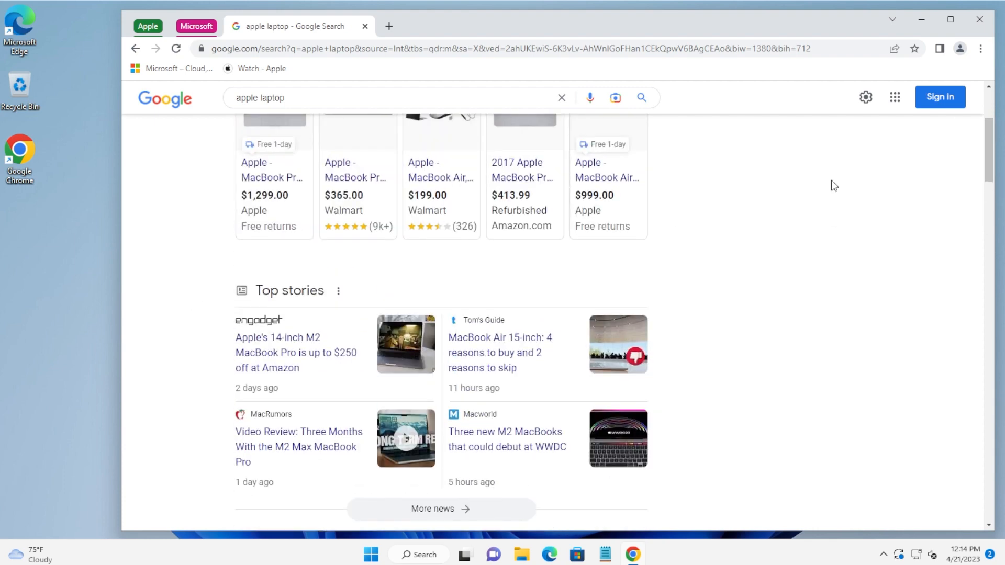
scroll(796, 294, up, 4)
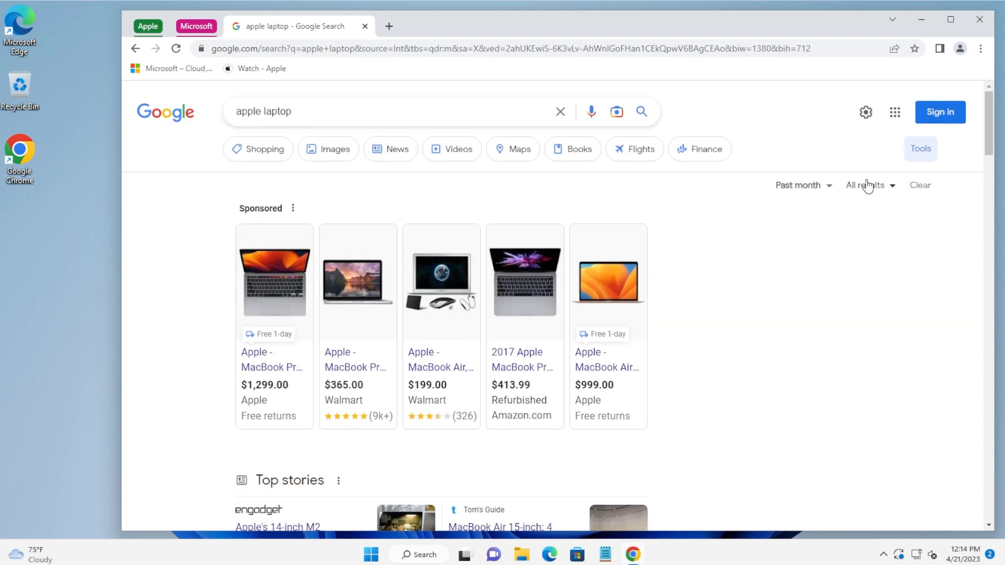
click(920, 186)
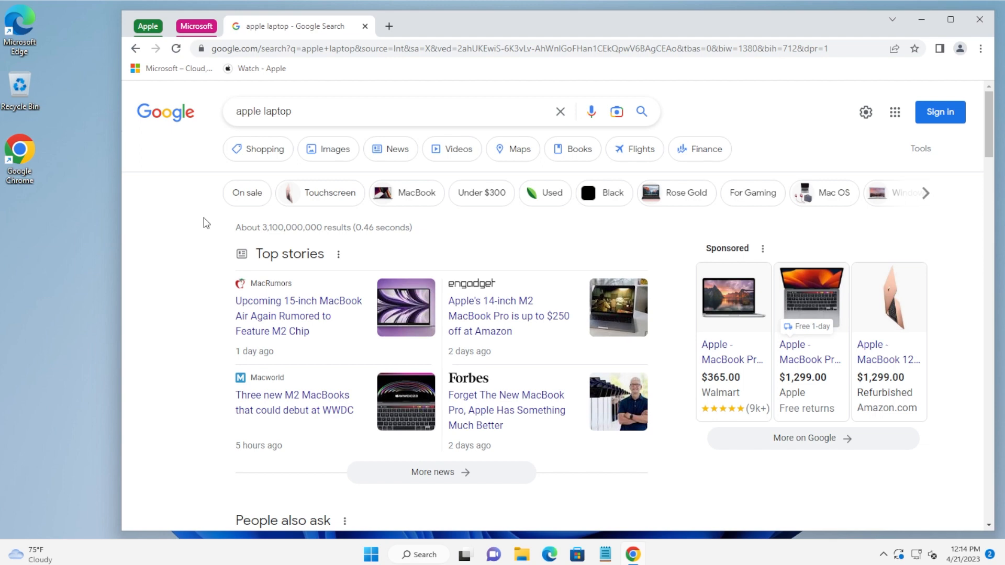
Step: Look through the unfiltered "apple laptop" results, from the top stories down to the MacBook Air website entry
scroll(206, 223, down, 1)
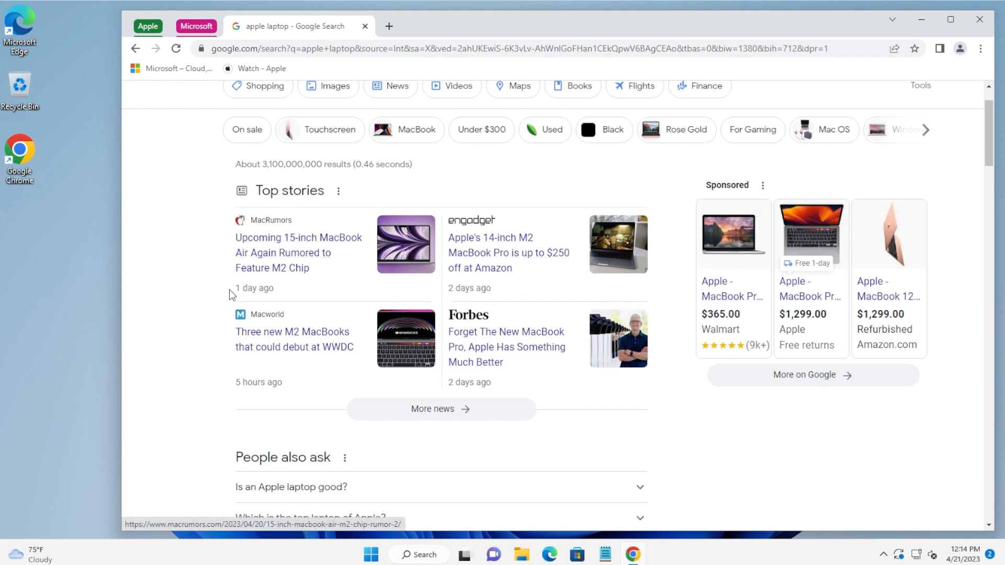
scroll(229, 289, down, 5)
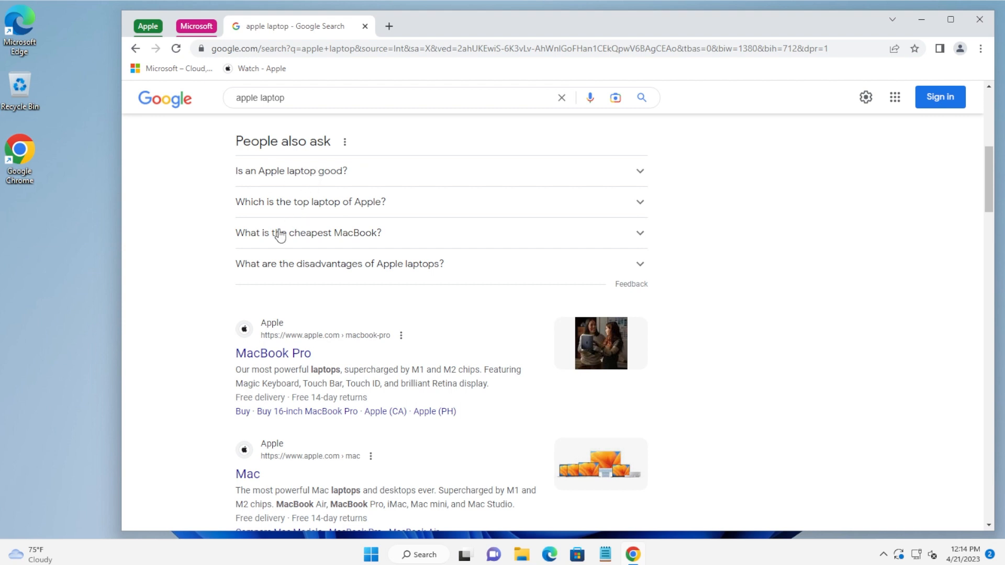
scroll(207, 316, down, 3)
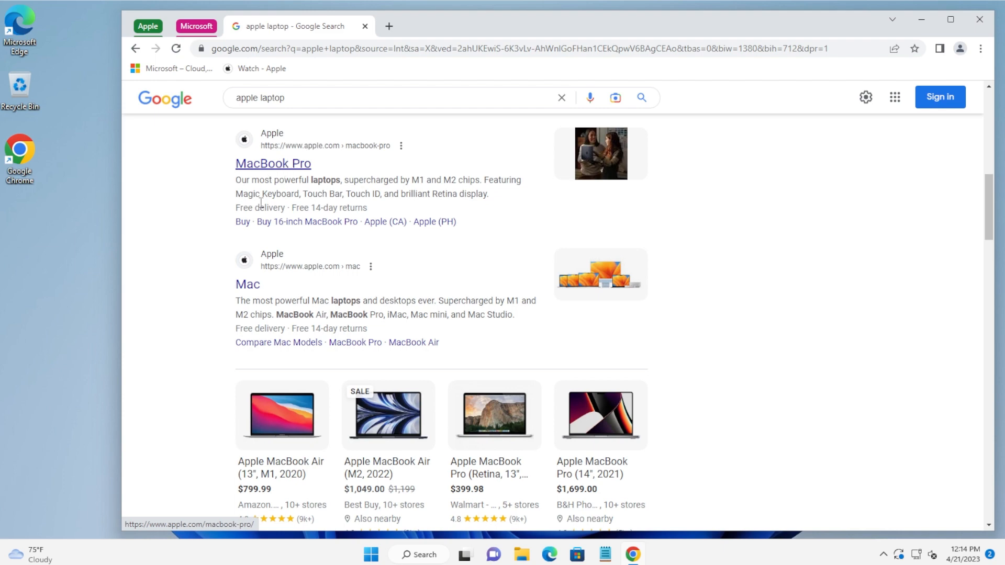
scroll(211, 312, down, 6)
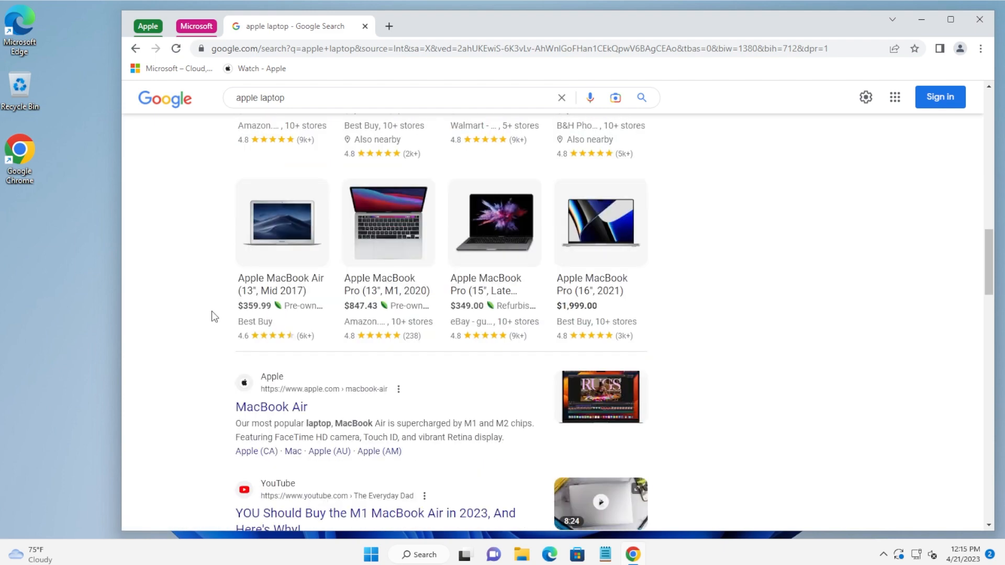
Step: Look through the remaining "apple laptop" results, from the MacBook product listings past the related searches to the additional results below
scroll(211, 312, down, 3)
scroll(211, 311, up, 6)
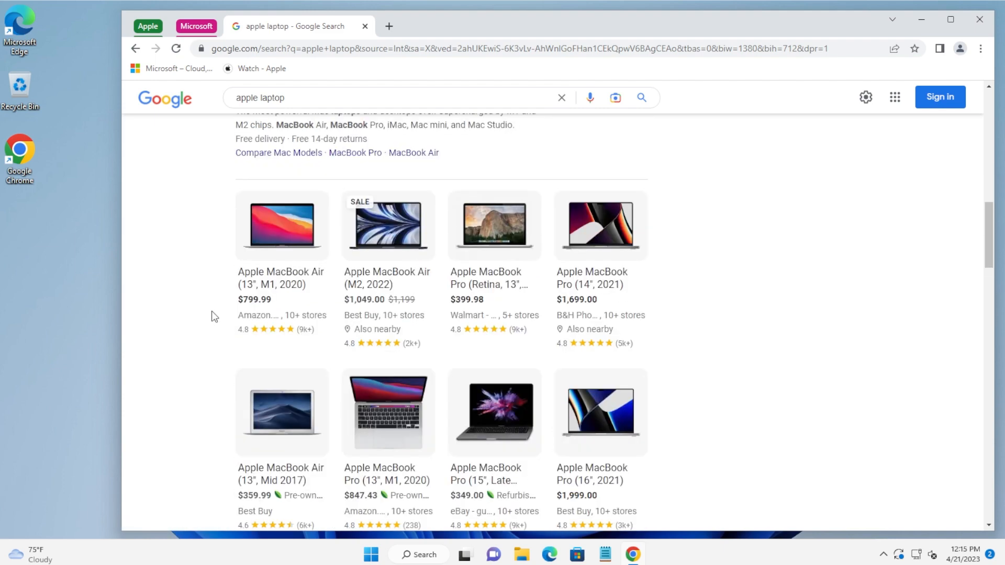
scroll(211, 311, up, 2)
scroll(323, 255, up, 3)
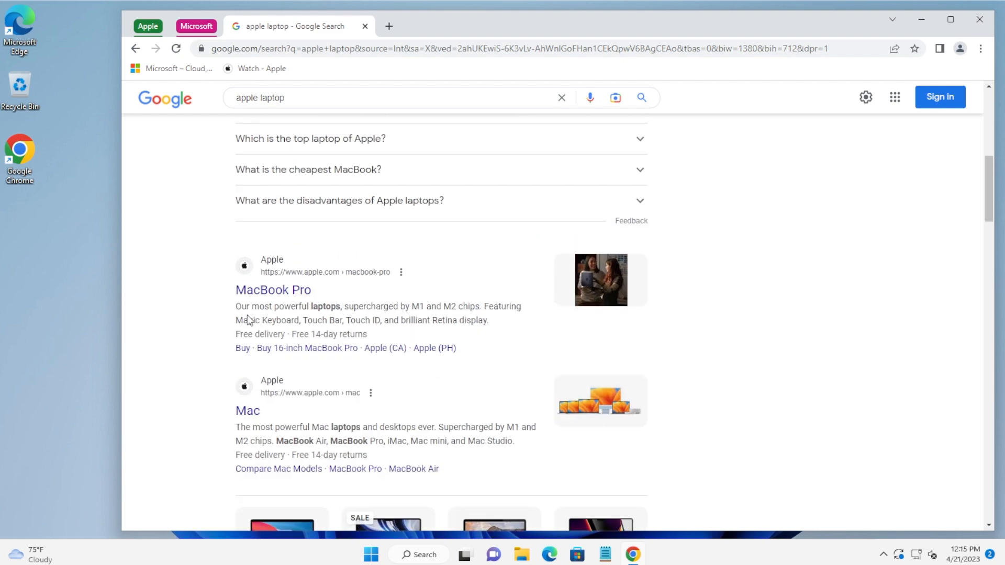
scroll(249, 320, down, 3)
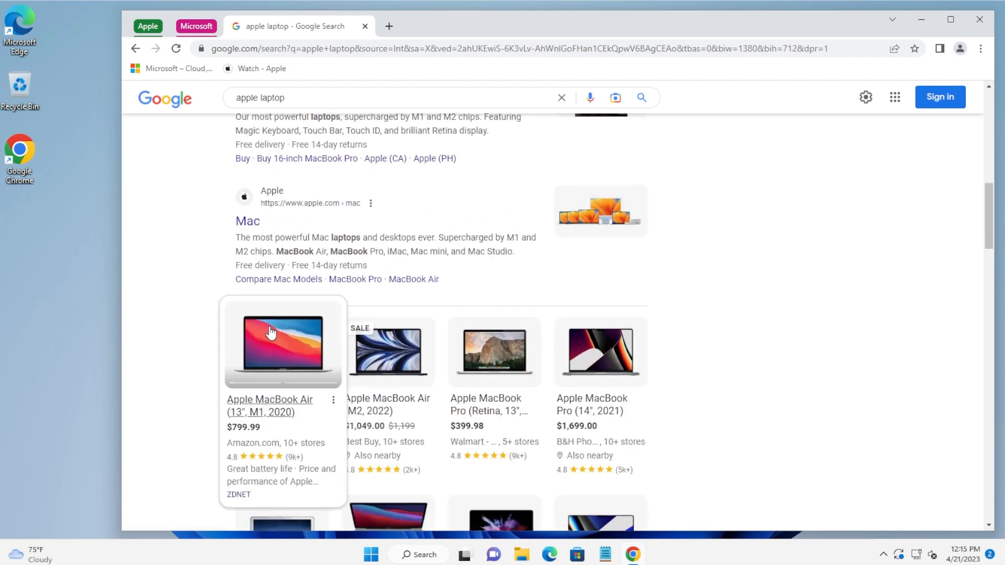
scroll(274, 332, down, 6)
scroll(270, 327, down, 1)
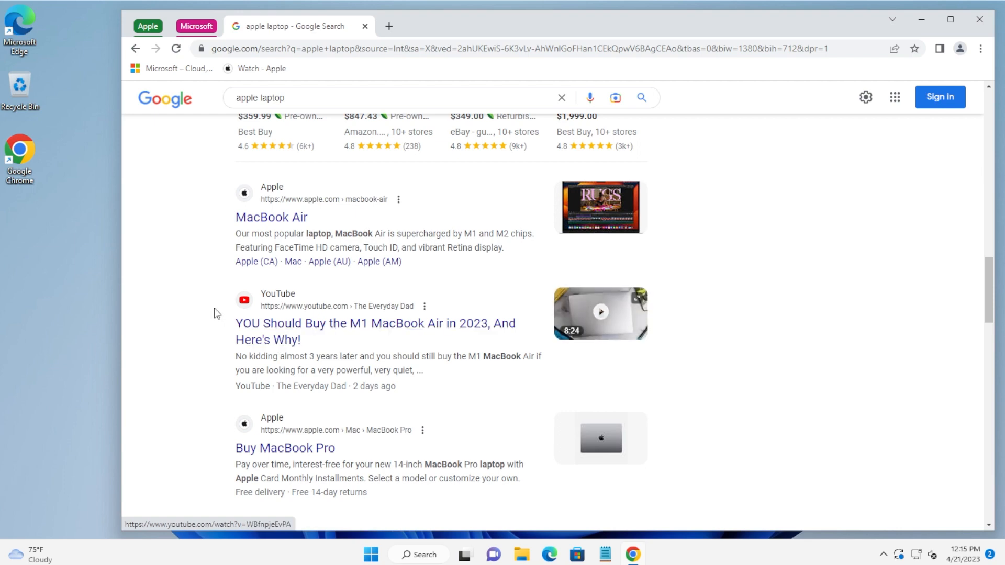
scroll(215, 308, down, 6)
scroll(222, 302, up, 2)
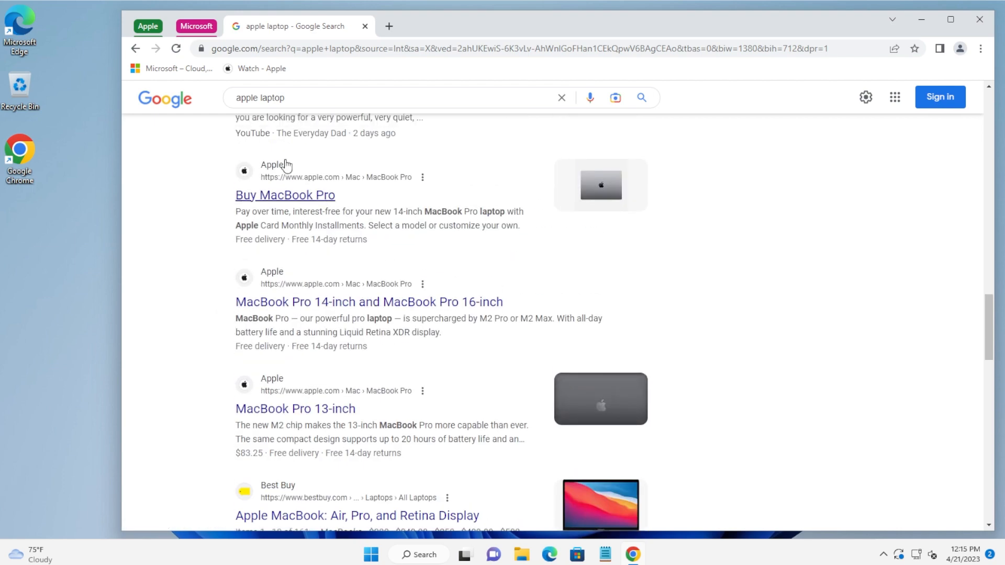
scroll(312, 251, down, 5)
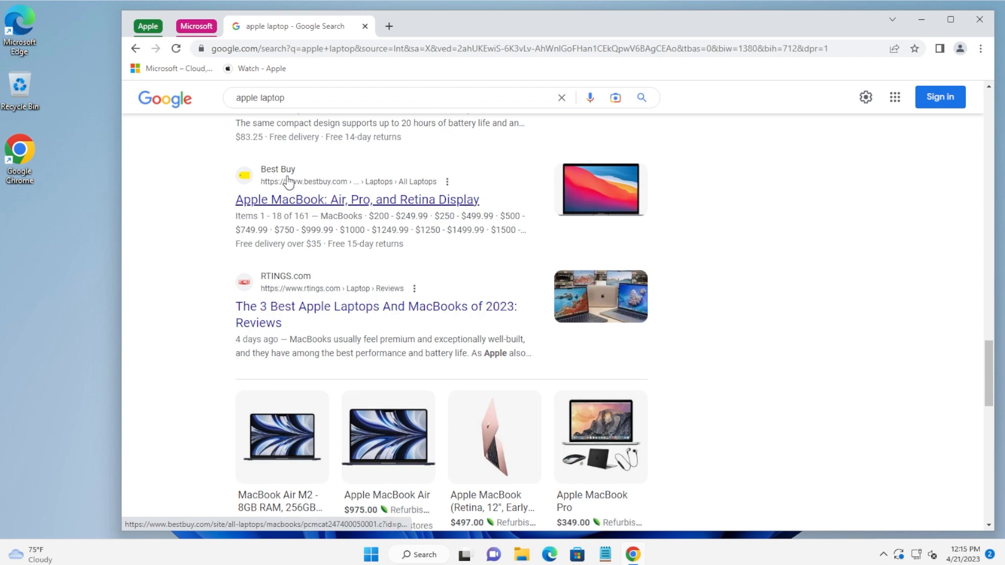
scroll(398, 214, down, 6)
scroll(434, 223, down, 15)
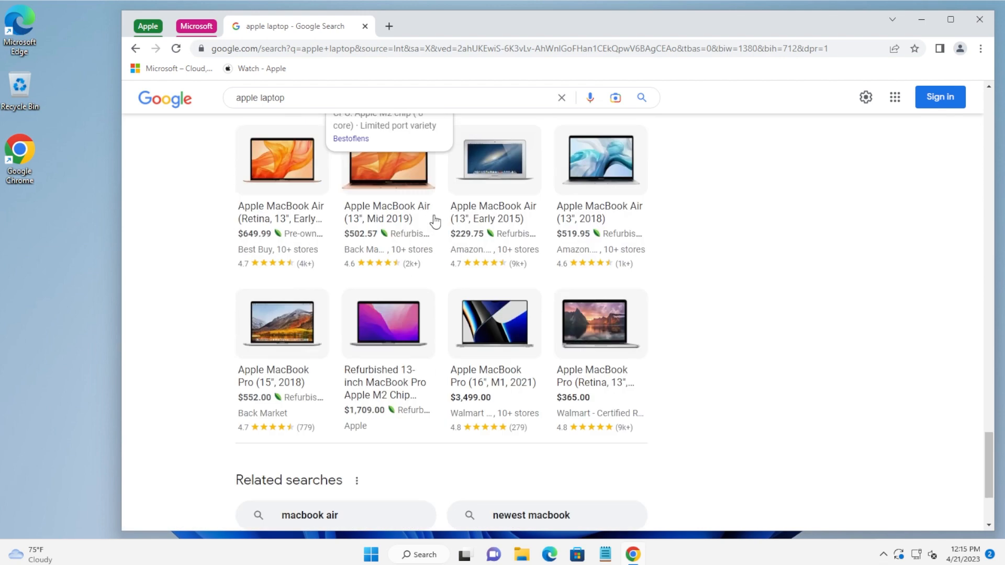
scroll(435, 223, down, 15)
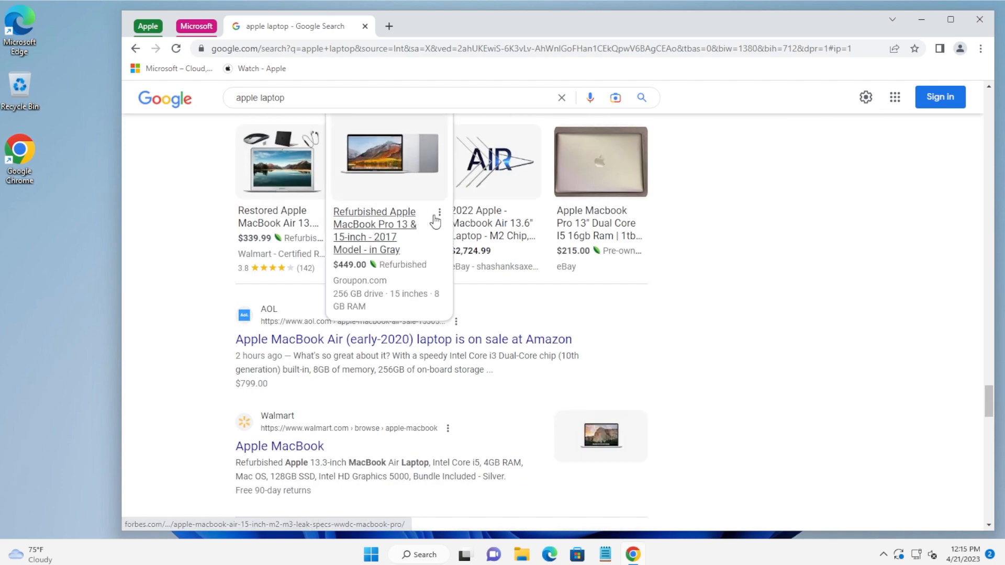
scroll(438, 217, down, 5)
Step: Return to the start of the "apple laptop" results and select the query text and the page's web address
drag(988, 427, 987, 105)
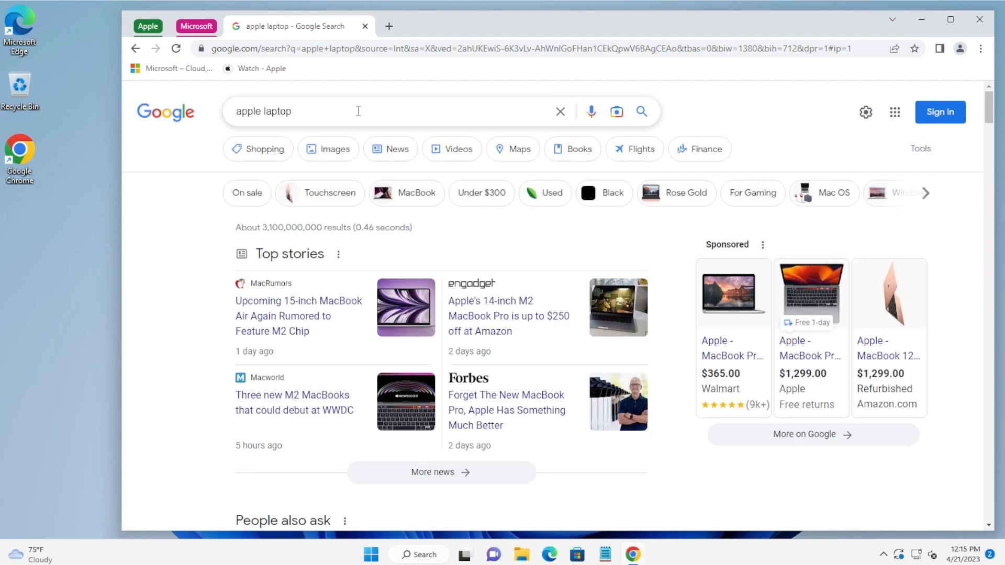
click(358, 111)
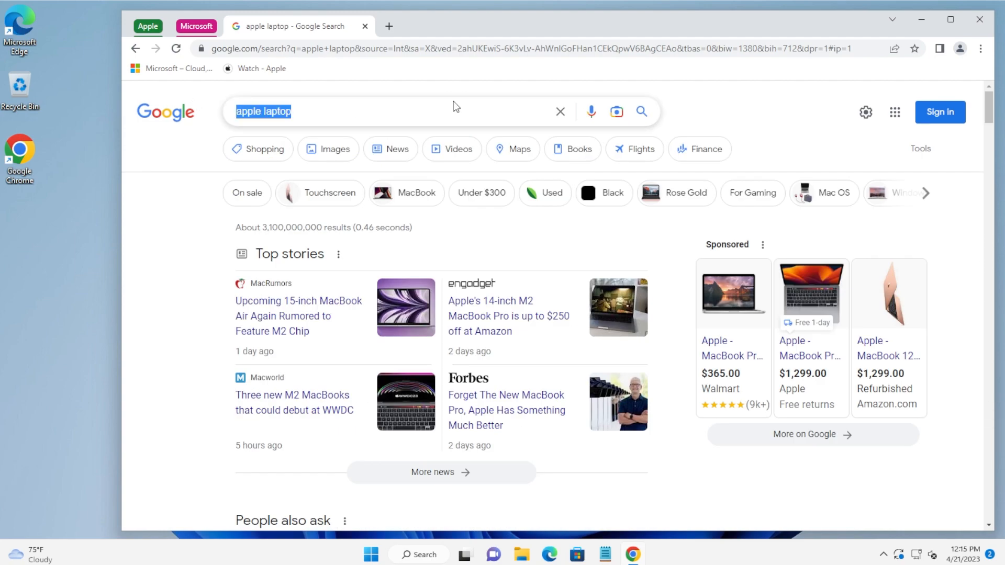
click(413, 48)
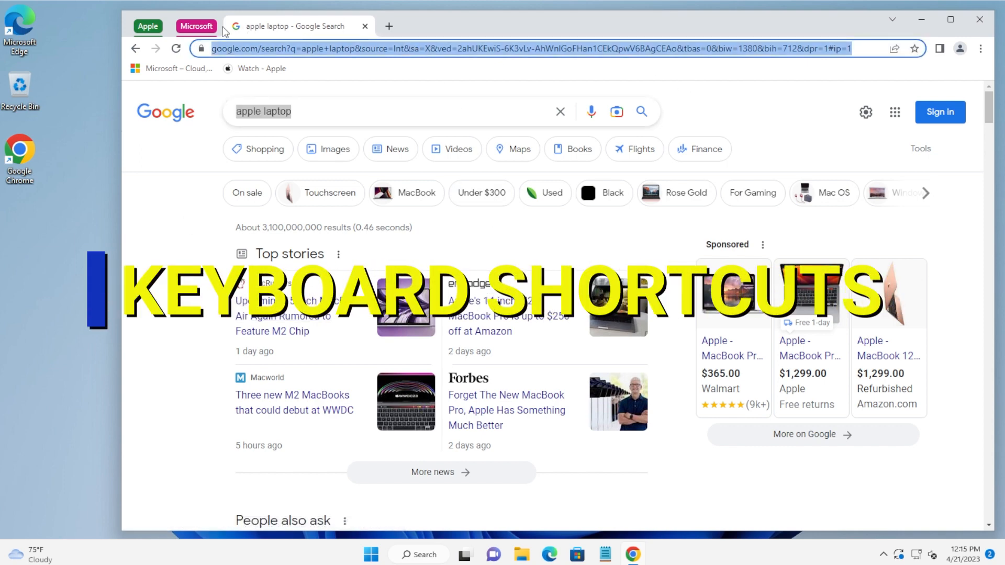
Step: Expand the Apple tab group and open the iPad, Entertainment and Store pages in turn in its Watch tab
click(146, 27)
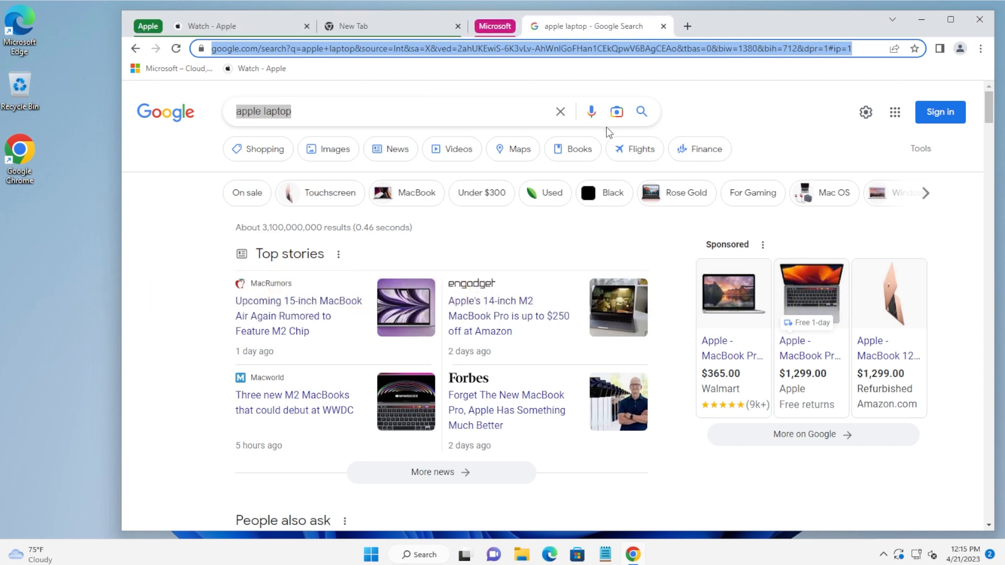
click(250, 25)
mouse_move(370, 95)
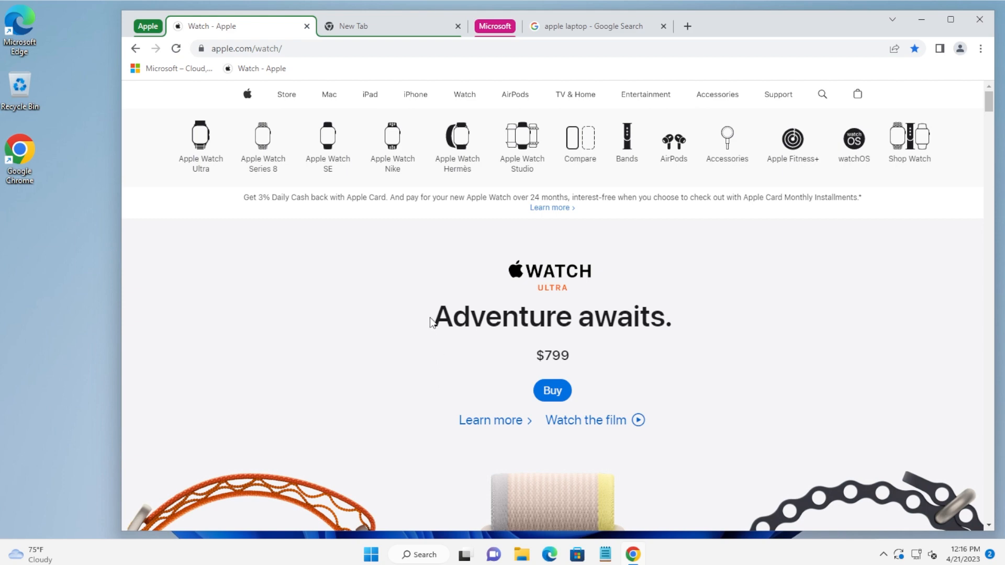
click(370, 96)
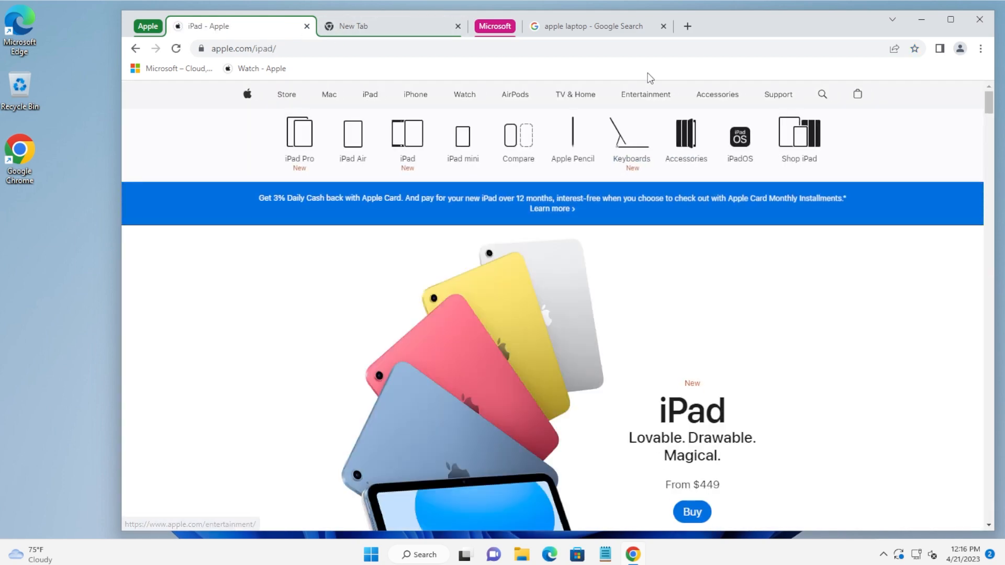
click(632, 96)
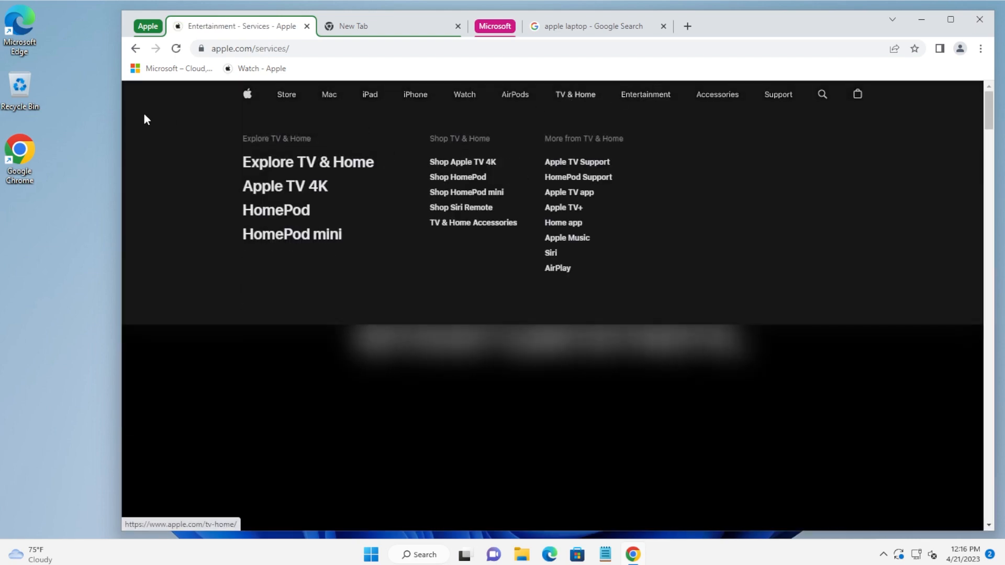
click(285, 95)
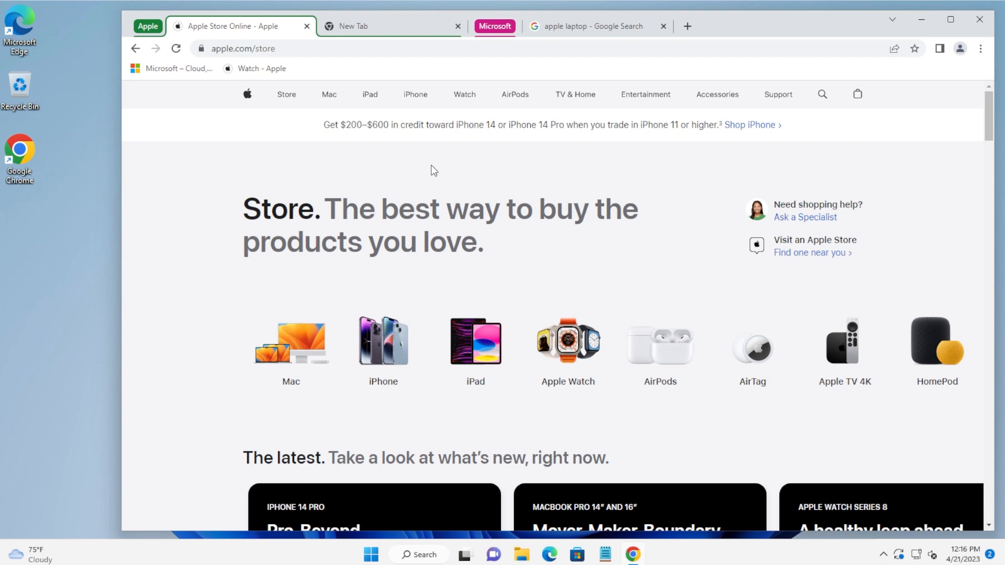
Step: Go back through the tab's history from the Store page to the Watch page, one page at a time
mouse_move(529, 317)
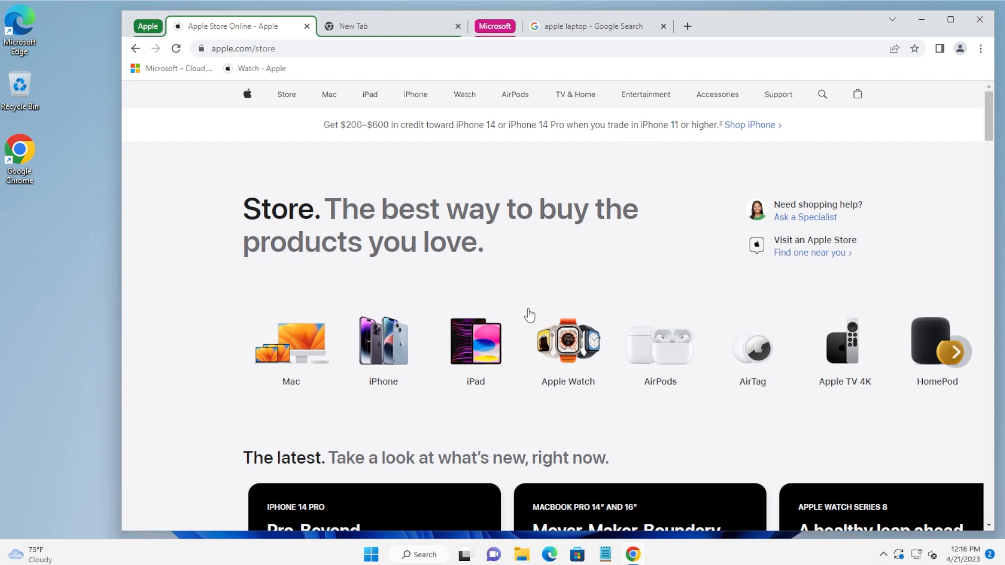
key(alt)
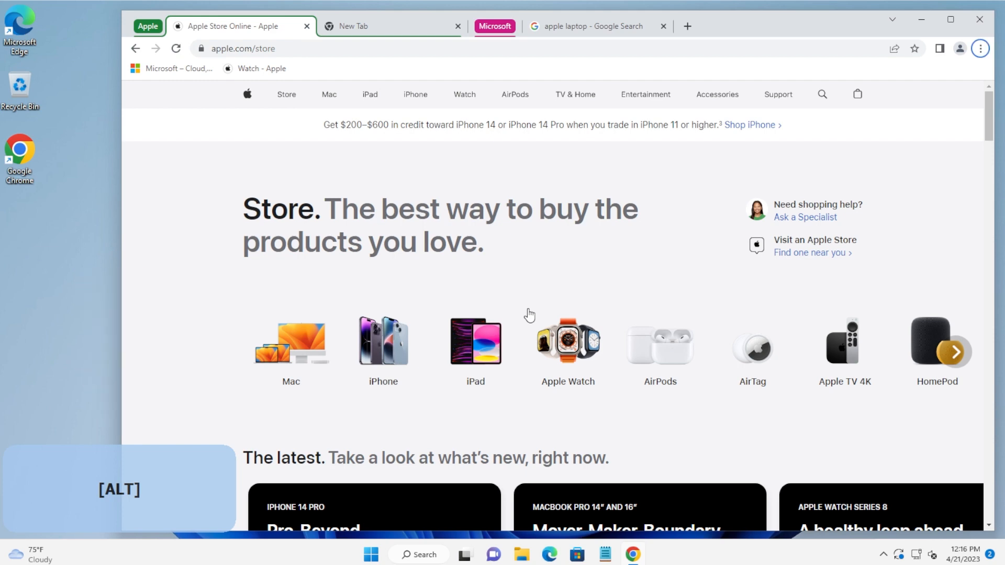
key(alt+Left)
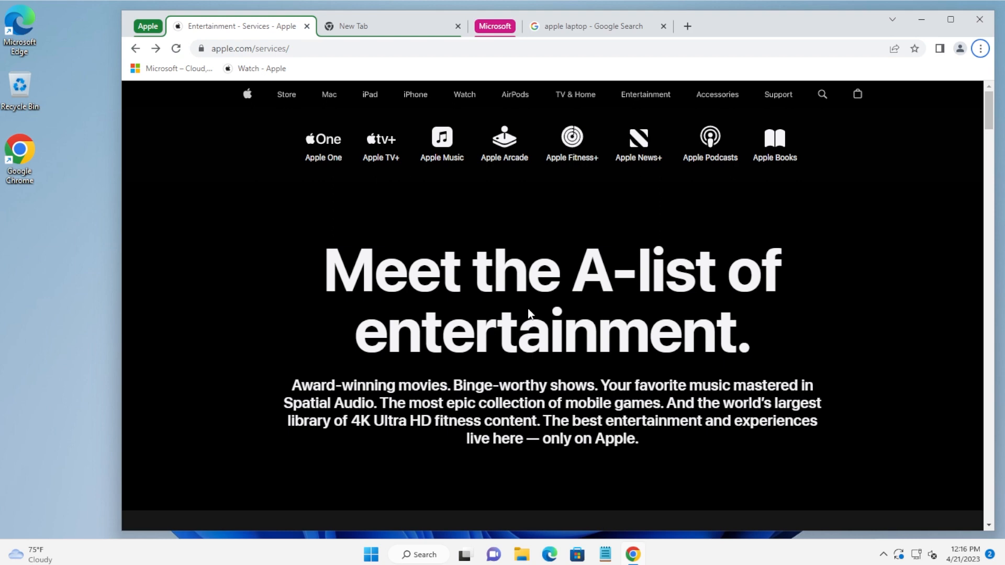
key(alt+Left)
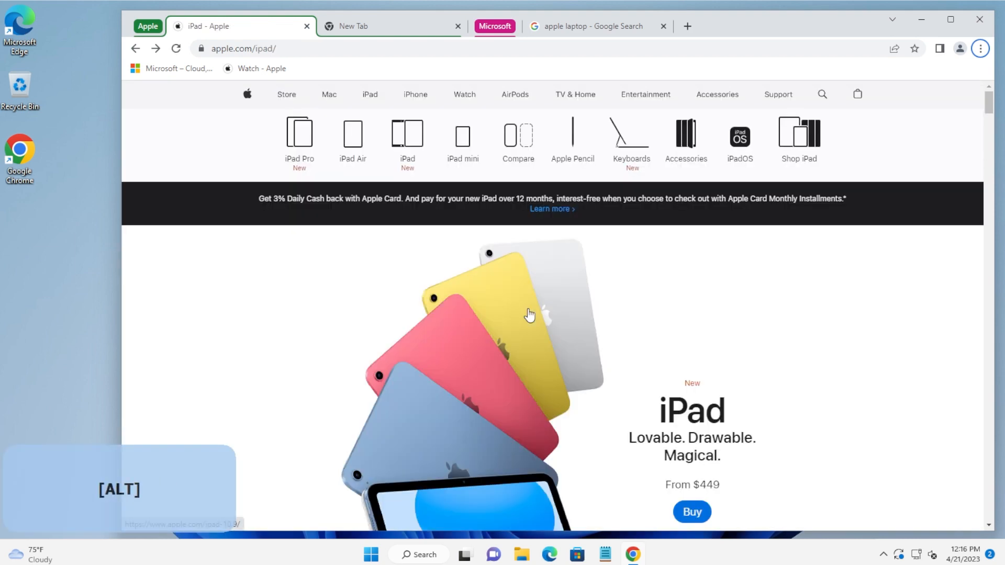
key(alt+Left)
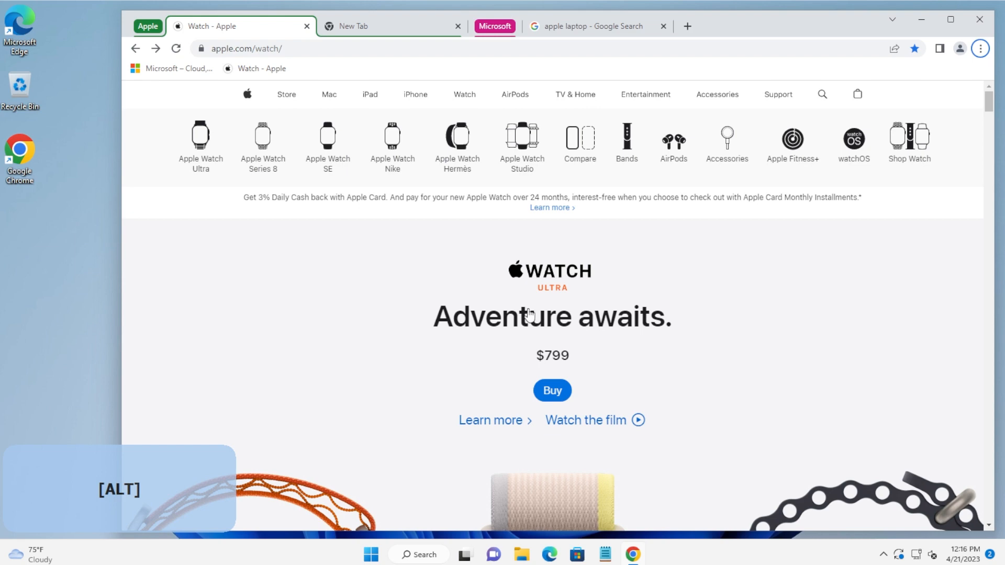
Step: Go forward through the tab's history to the Apple Store page
key(alt+Right)
key(alt+Right)
key(alt+Right)
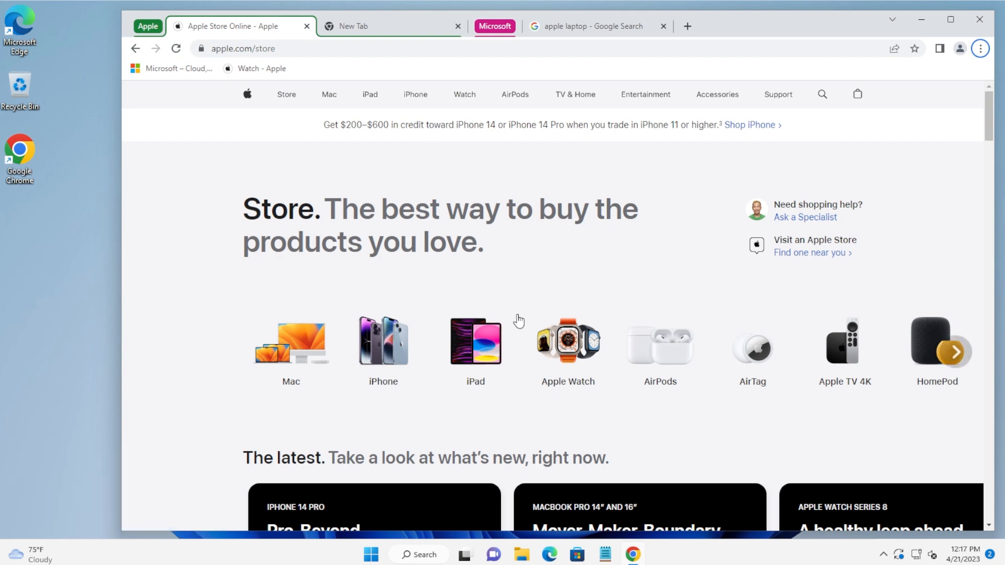
Step: Look over the Apple Store page from its product categories to the Apple Store difference section and return to the start
scroll(519, 320, down, 8)
scroll(518, 320, down, 8)
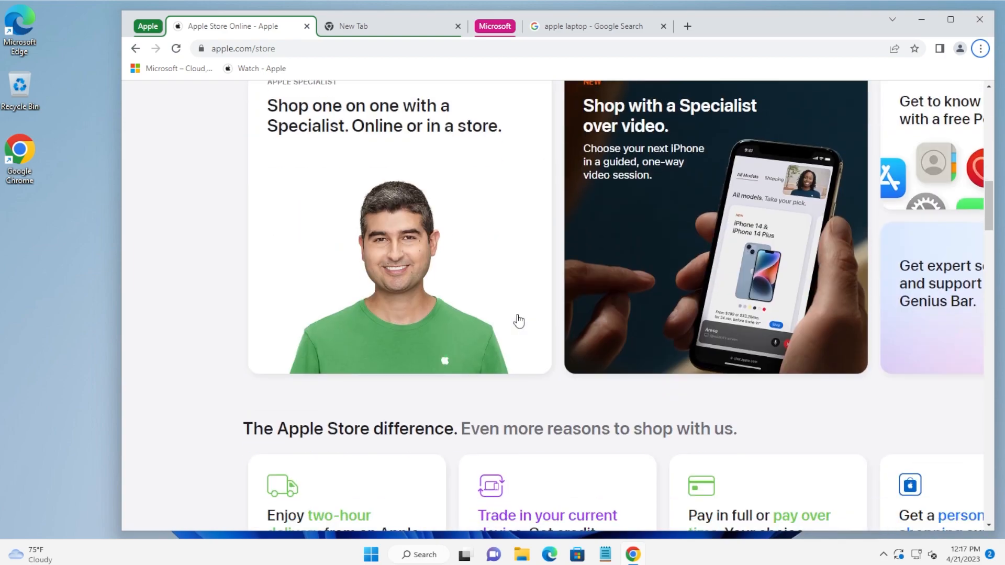
scroll(518, 320, up, 8)
scroll(518, 321, down, 8)
scroll(519, 320, up, 8)
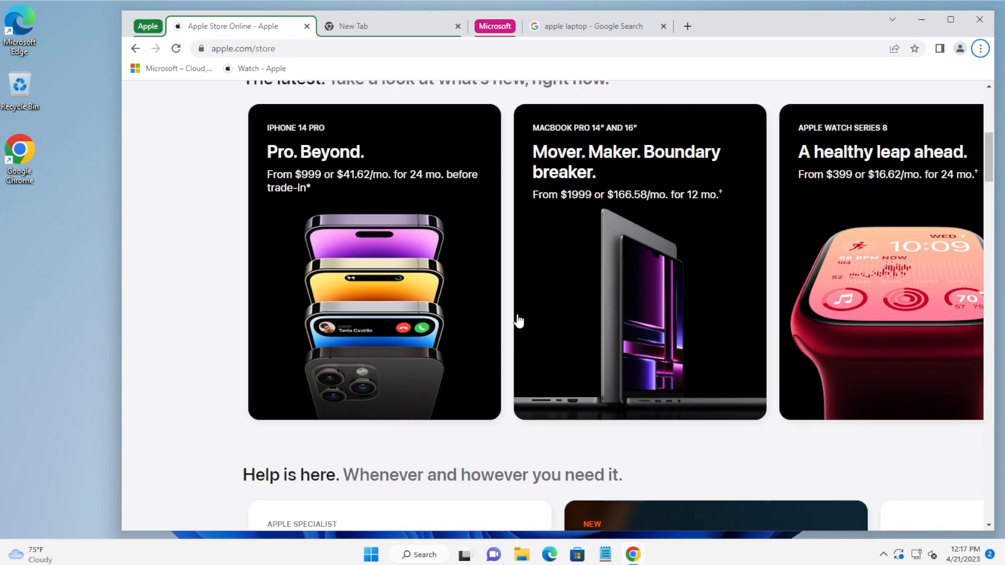
scroll(519, 321, up, 7)
Step: Move up and down the Apple Store page in small increments, ending at the footer links
key(Down)
key(Down)
key(Down)
key(Down)
key(Down)
key(Down)
key(Down)
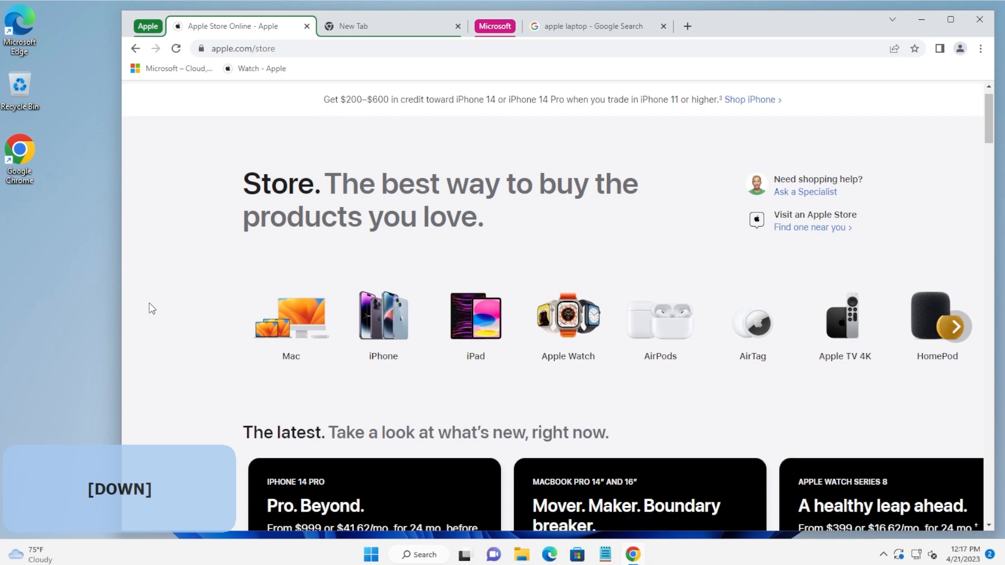
key(Down)
key(Down)
key(Down)
key(Down)
key(Down)
key(Down)
key(Down)
key(Down)
key(Up)
key(Up)
key(Up)
key(Up)
key(Up)
key(Up)
key(Up)
key(Up)
key(Up)
key(Up)
key(Up)
key(Up)
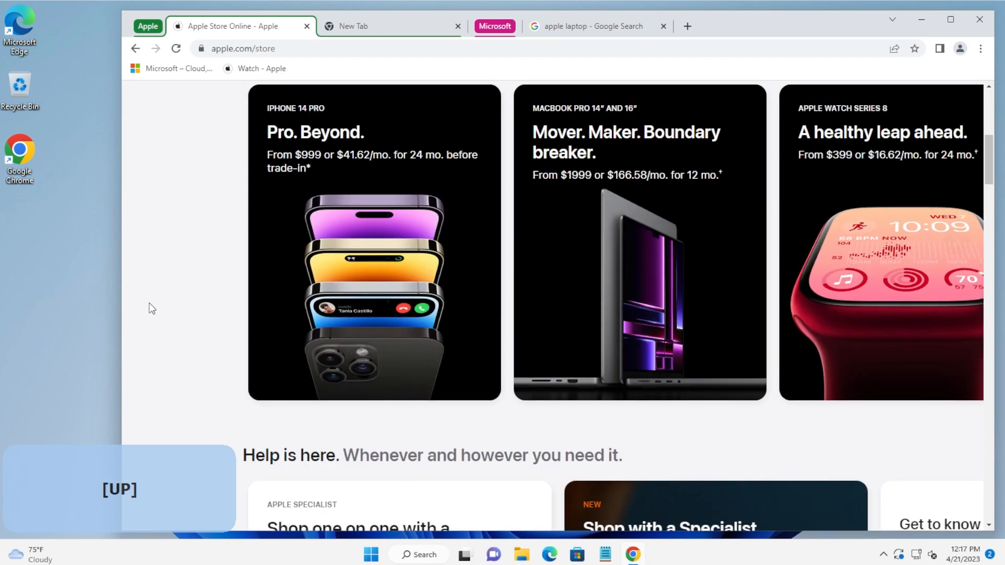
key(Up)
key(Down)
key(Down)
key(Down)
key(Down)
key(Down)
key(Down)
key(Down)
key(Down)
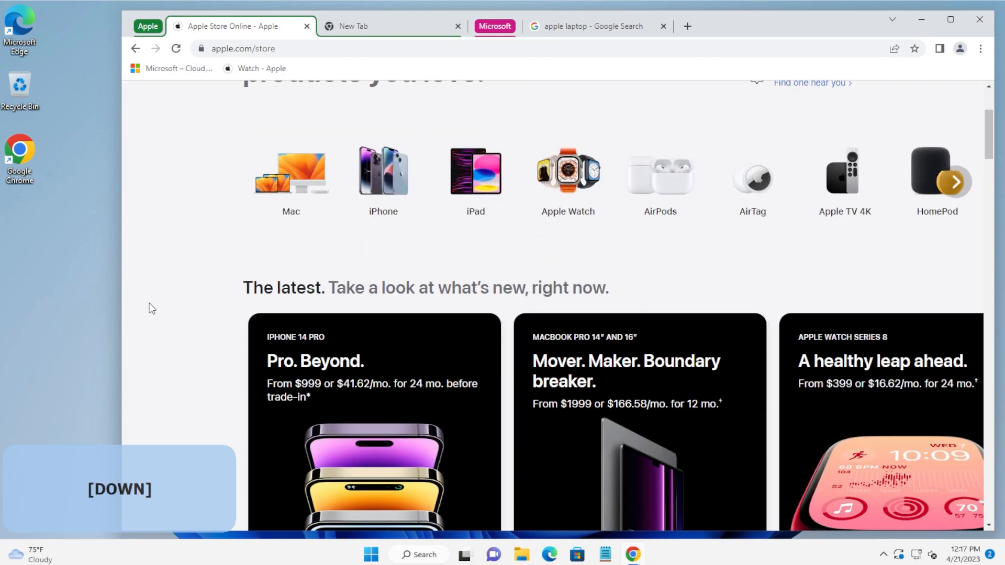
key(Up)
key(Up)
key(Up)
key(Up)
key(Up)
key(Down)
key(Down)
key(Down)
key(Down)
key(Down)
key(Down)
key(Down)
key(Down)
key(Down)
key(Down)
key(Down)
key(Down)
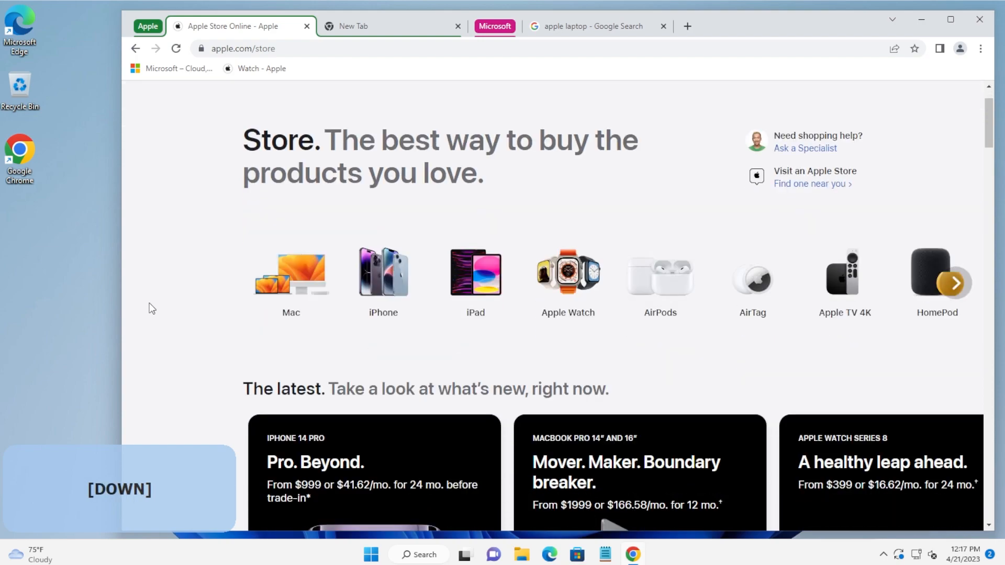
key(Down)
key(Down)
key(Down)
key(Down)
key(Down)
key(Down)
key(Down)
key(Down)
key(Down)
key(Down)
key(Down)
key(Down)
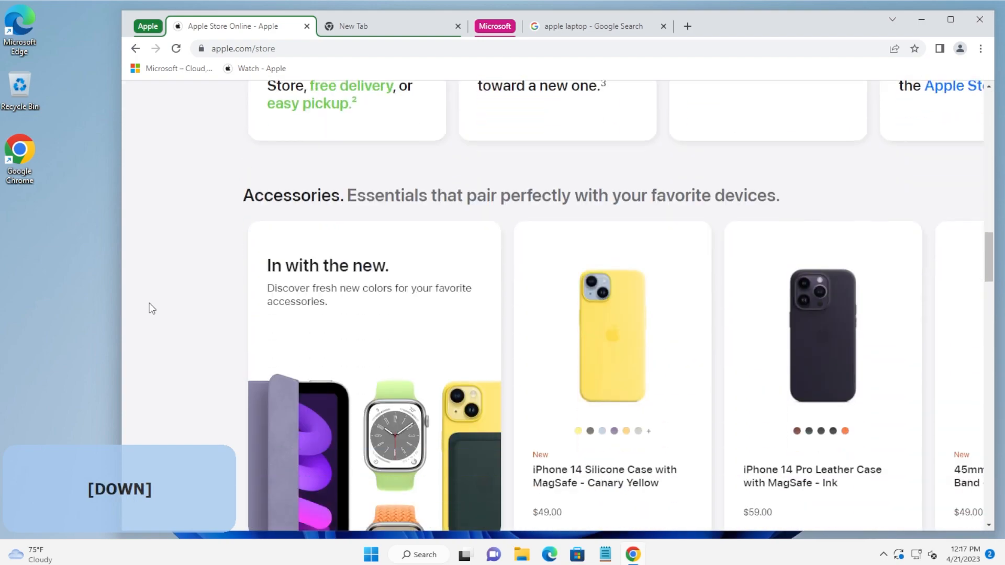
key(Down)
key(Down)
key(Down)
key(Down)
key(Down)
key(Down)
key(Down)
key(Down)
key(Down)
key(Down)
key(Down)
key(Down)
key(Down)
key(Down)
key(Down)
key(Down)
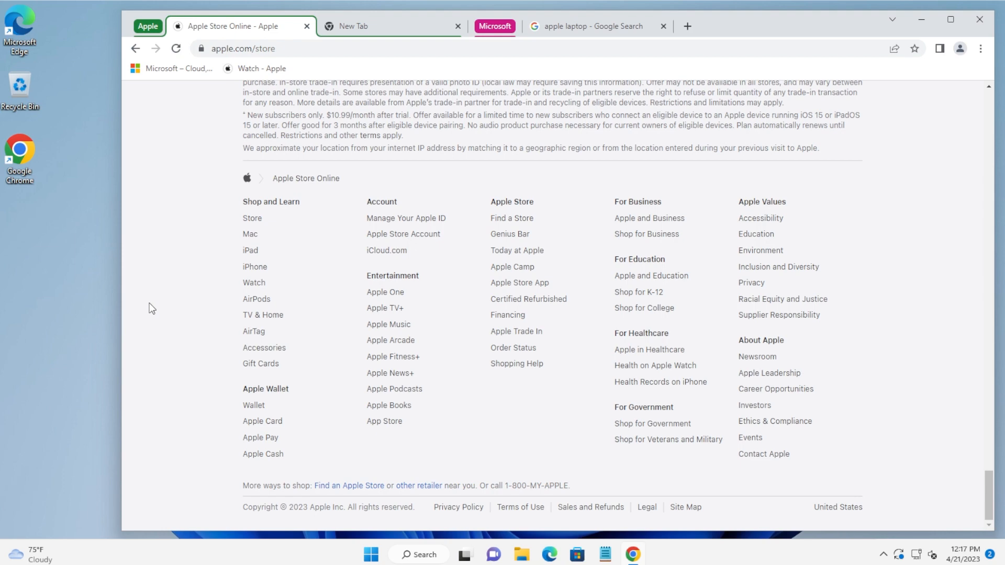
Step: Jump between the start and end of the Apple Store and Microsoft pages, and advance the Store page by one screen
key(Home)
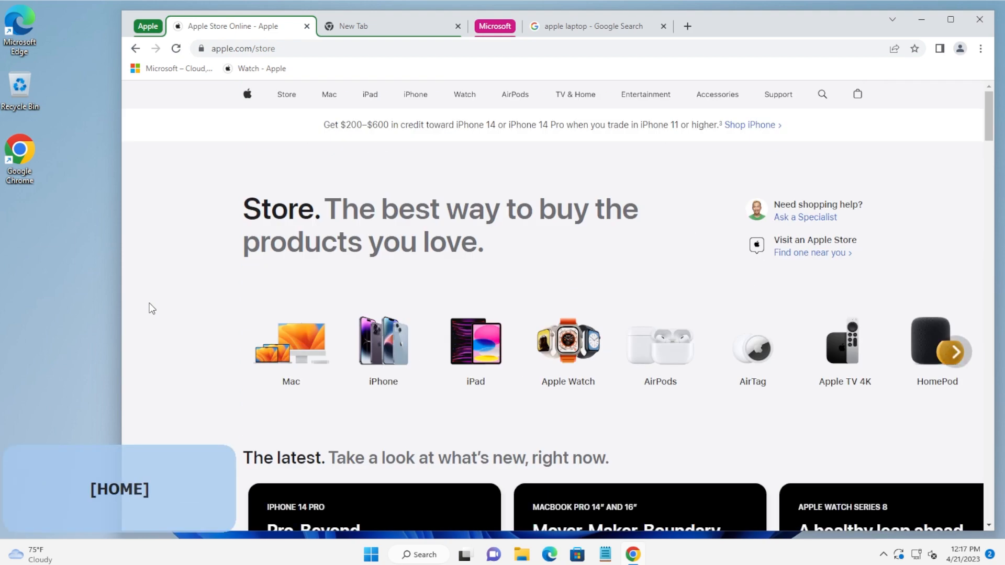
key(Page_Up)
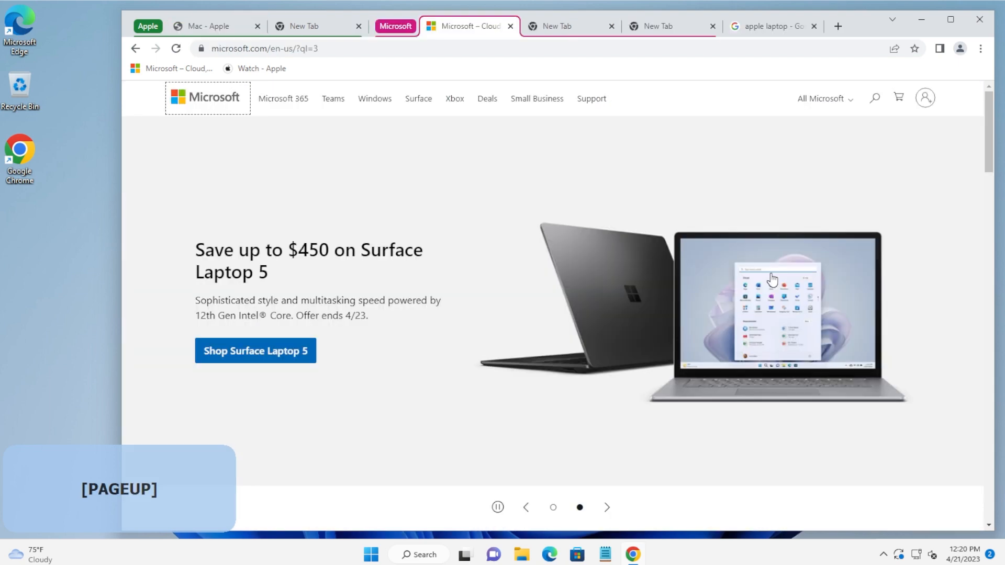
key(End)
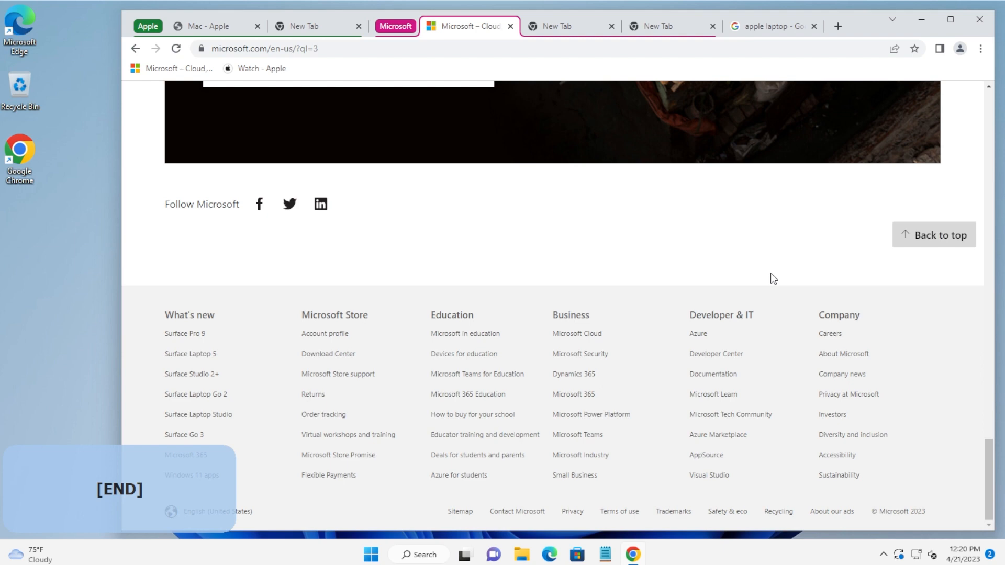
key(Home)
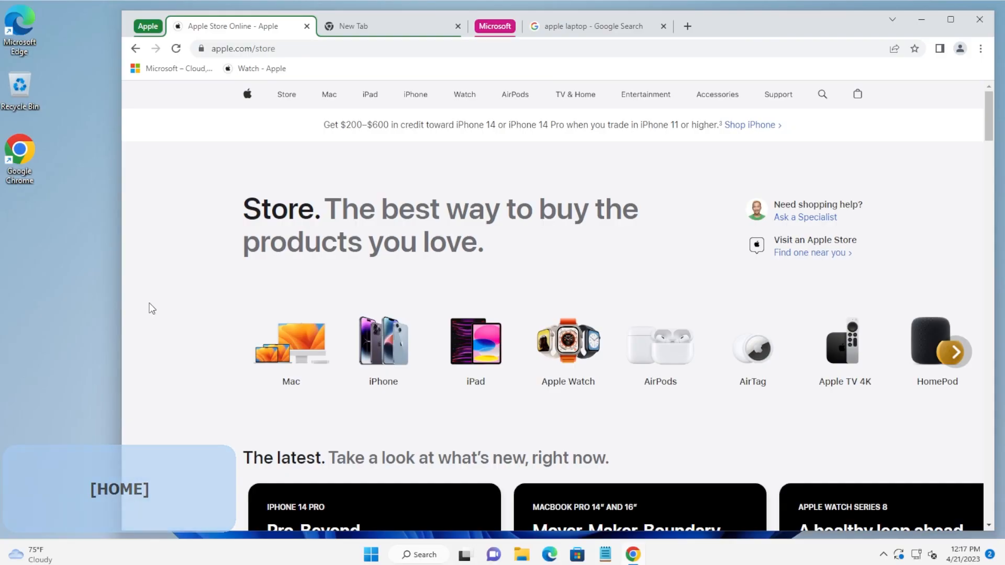
key(Page_Down)
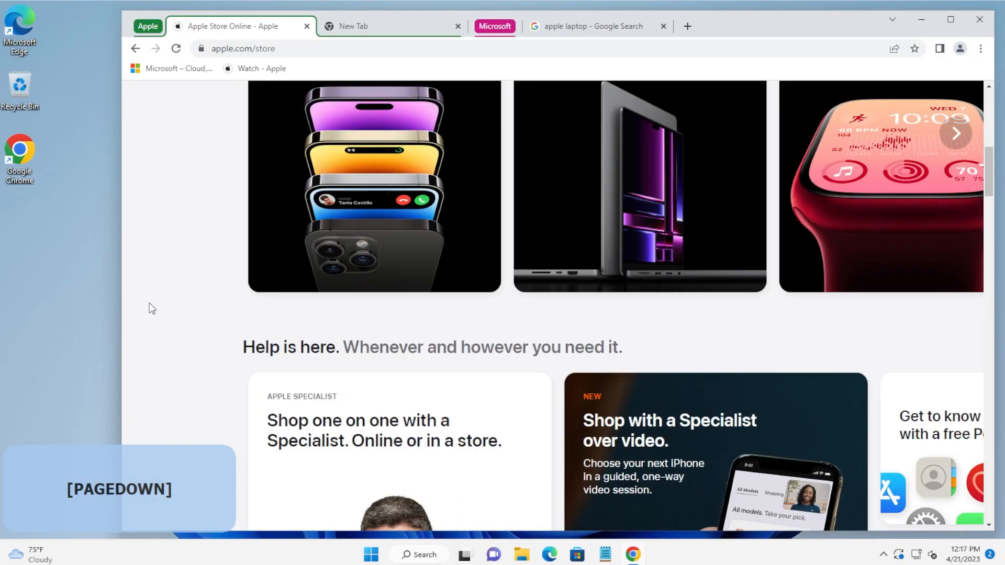
Step: Page through the Apple Store page one screen at a time past the Apple experience section and return to its start
key(Page_Down)
key(Page_Down)
key(Page_Down)
key(Page_Down)
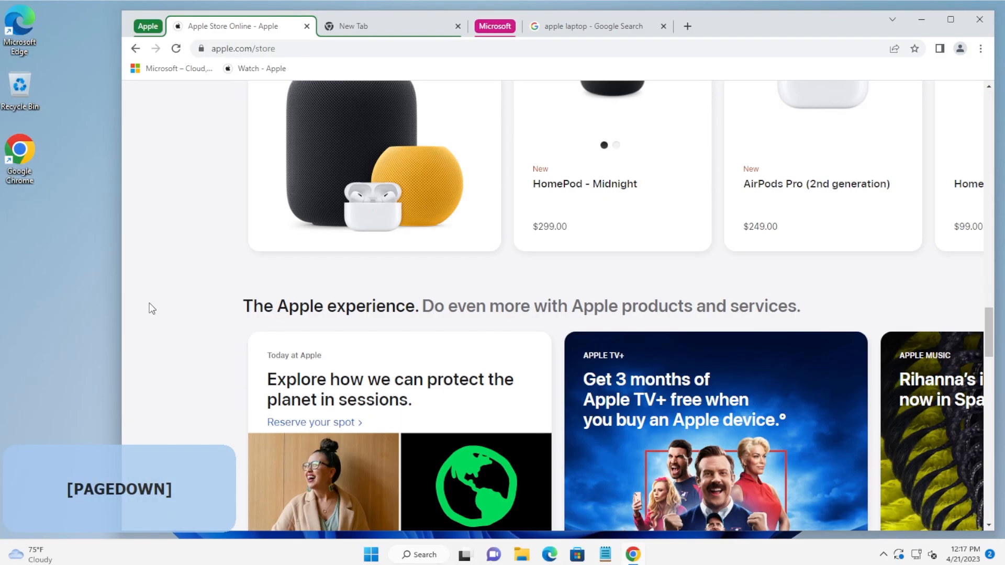
key(Page_Down)
key(Page_Up)
key(Page_Up)
key(Page_Up)
key(Page_Up)
key(Page_Up)
key(Page_Up)
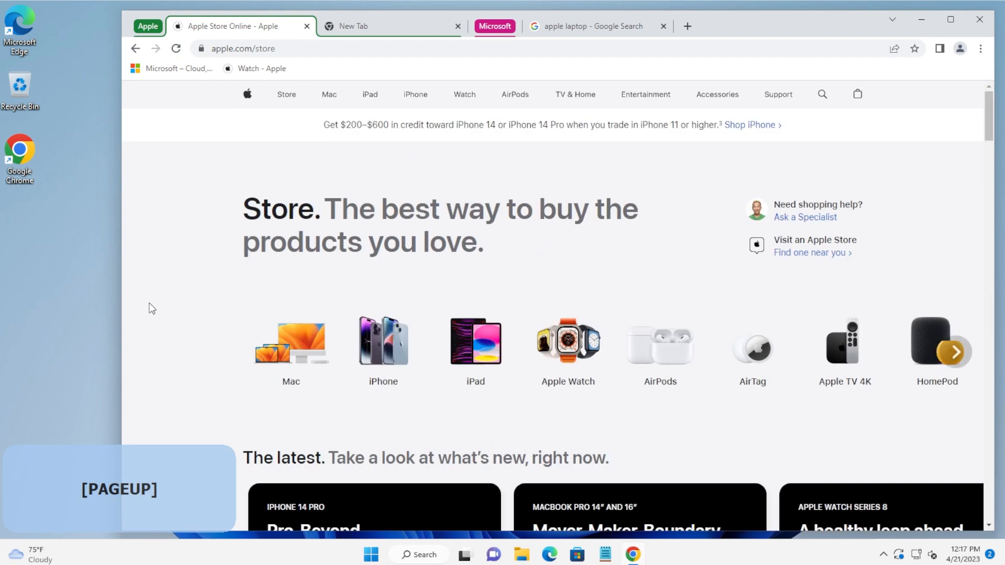
Step: Open the Mac page from the Apple site navigation and stop it while it is still loading
mouse_move(329, 97)
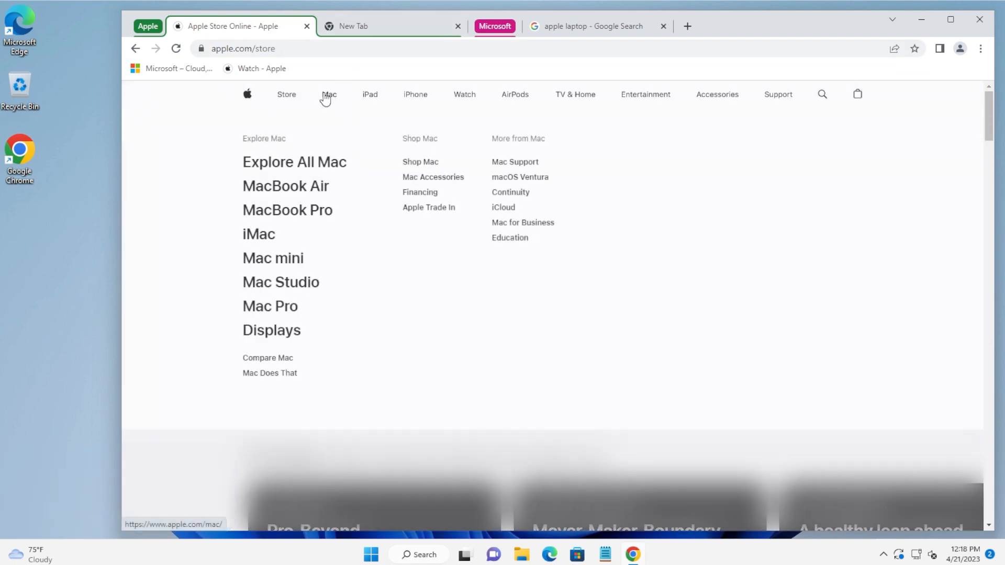
click(326, 97)
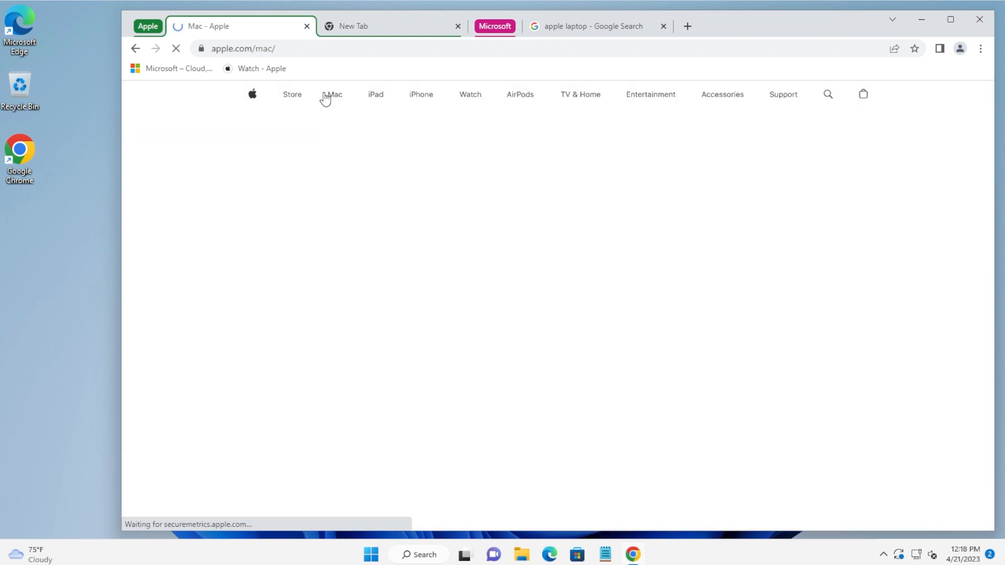
key(Escape)
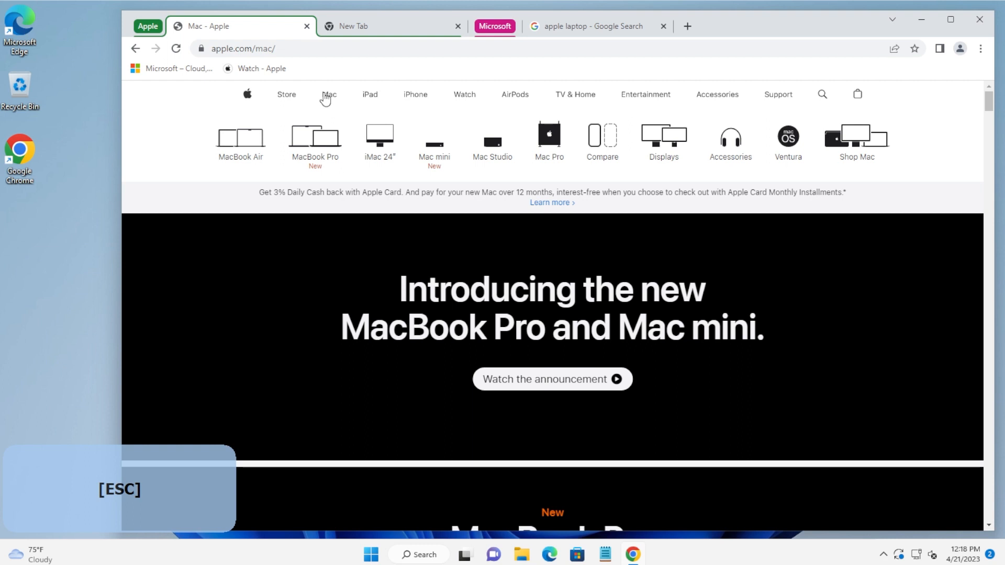
Step: Expand the collapsed Microsoft tab group and switch to its Microsoft home page tab
mouse_move(328, 95)
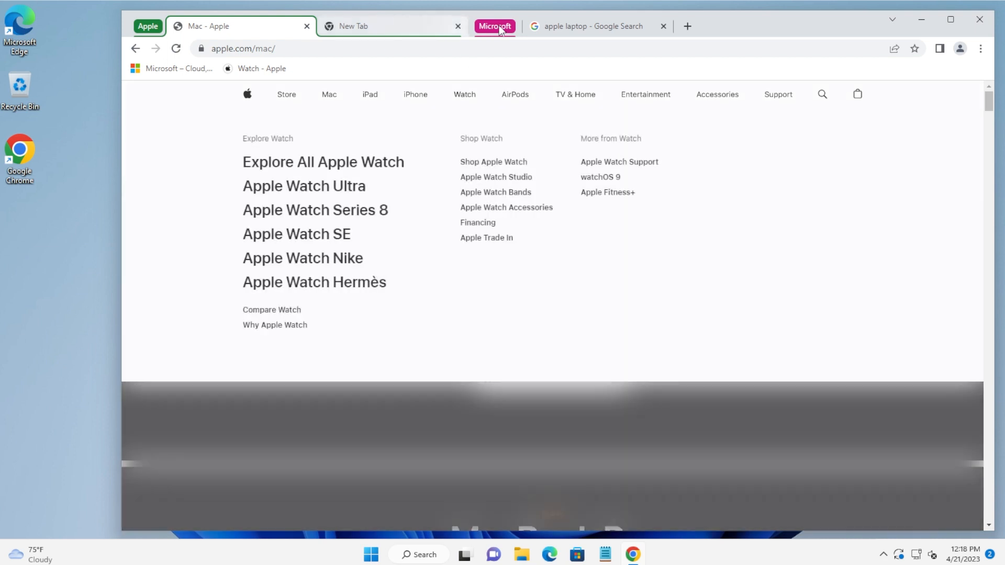
click(499, 28)
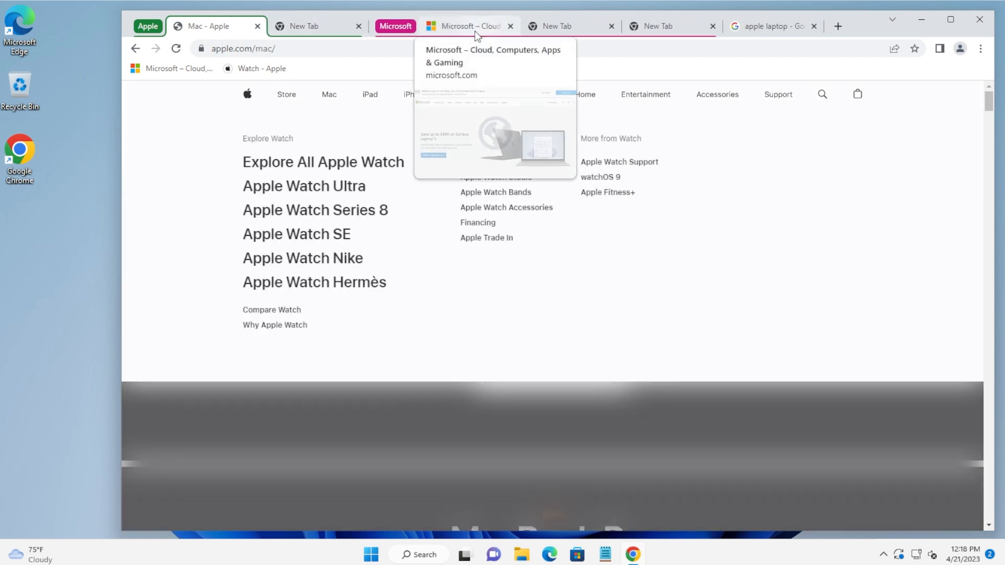
click(476, 32)
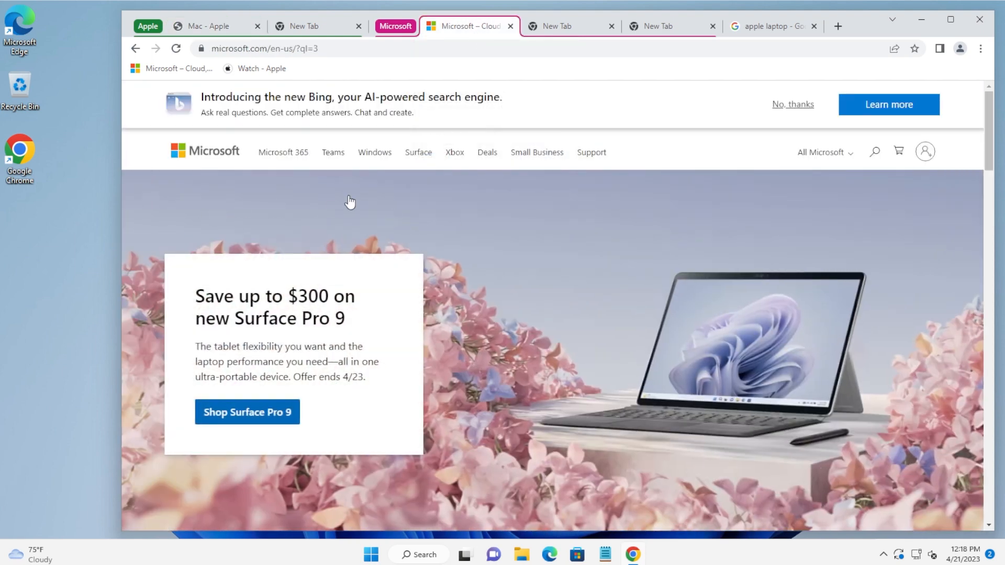
Step: Reload the Microsoft home page, then perform a hard reload that bypasses the cached content
key(F5)
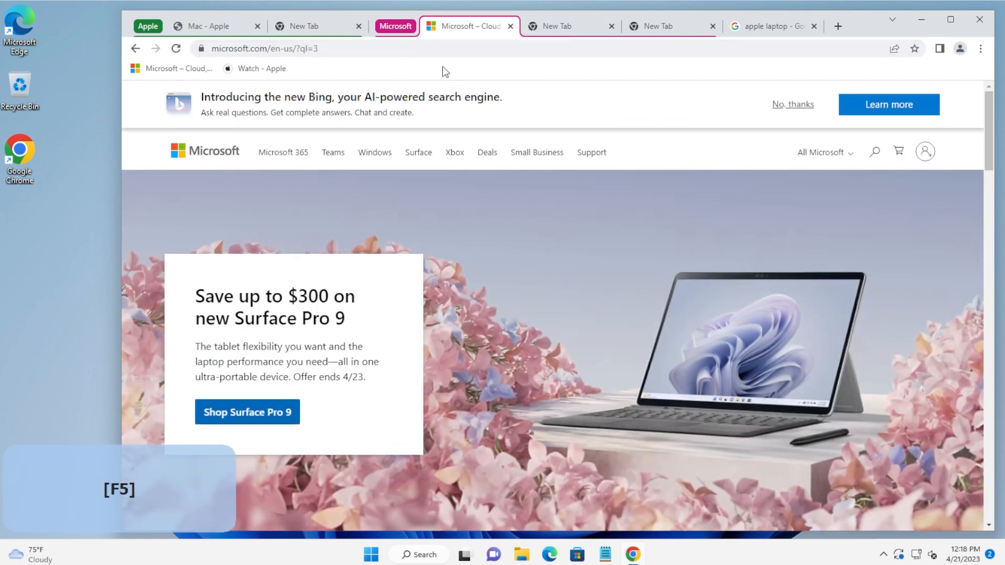
key(F5)
scroll(587, 267, down, 4)
scroll(586, 268, up, 4)
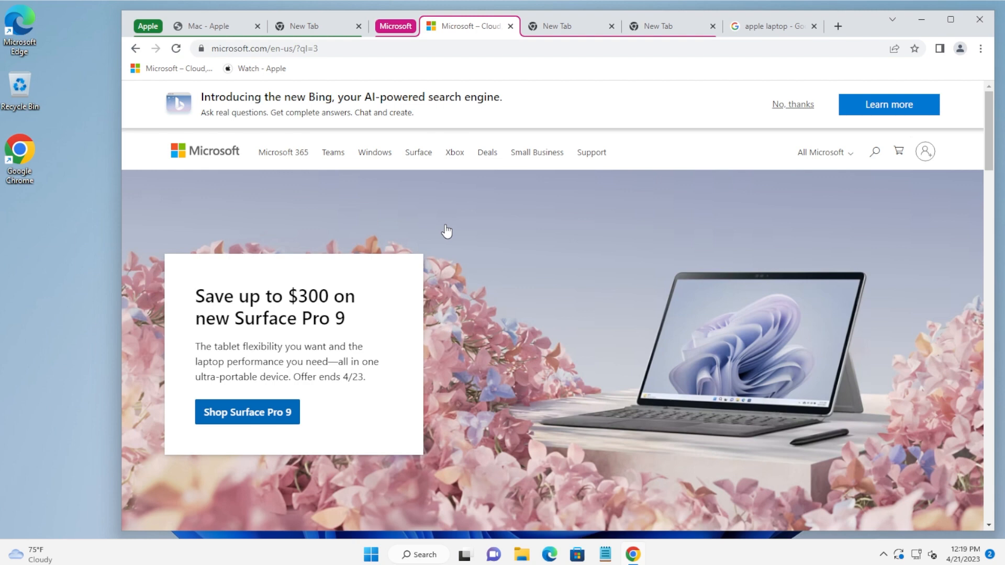
key(ctrl)
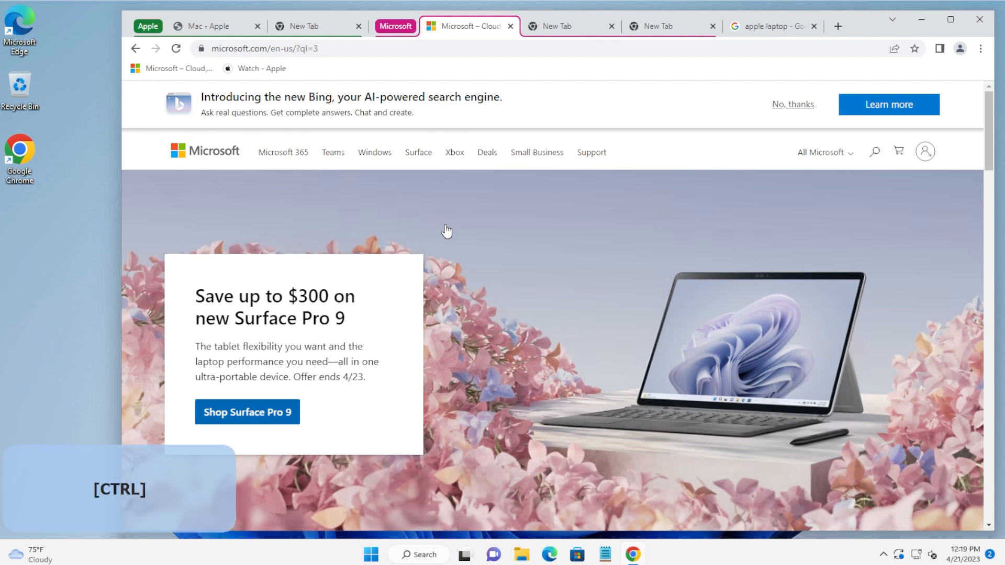
key(ctrl+F5)
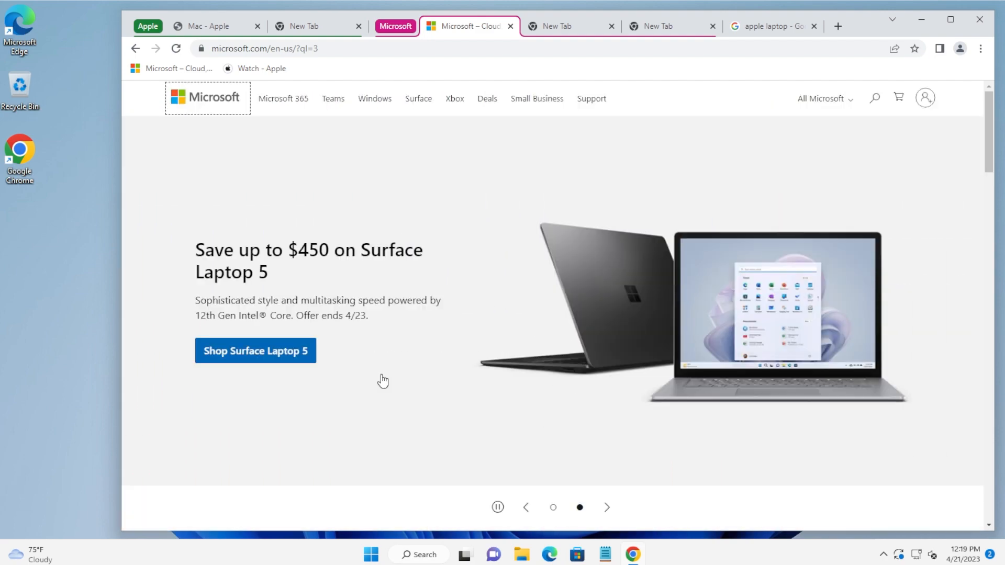
Step: Move through the Microsoft home page by full screens to the footer, back to the start, and forward again
key(space)
key(space)
key(space)
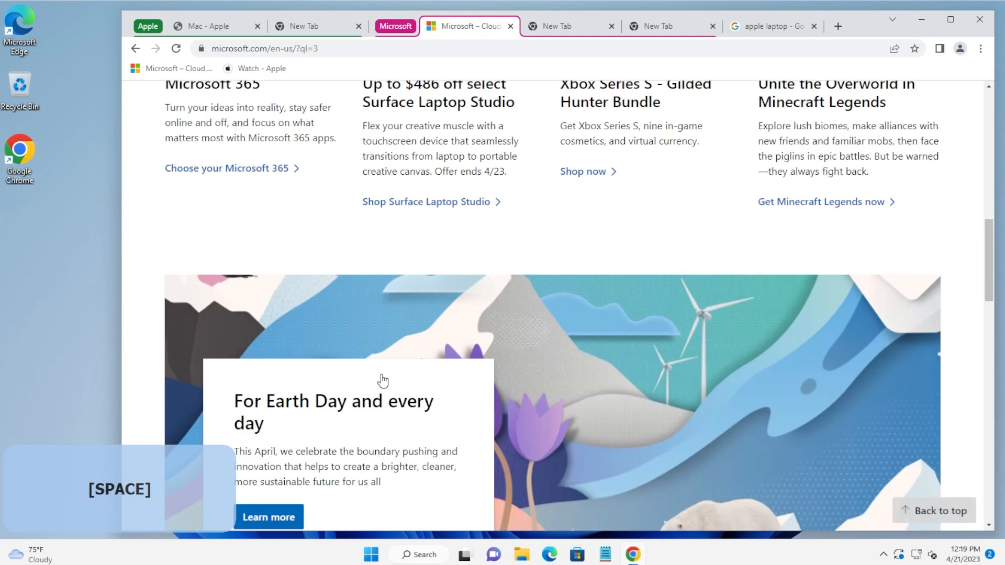
key(space)
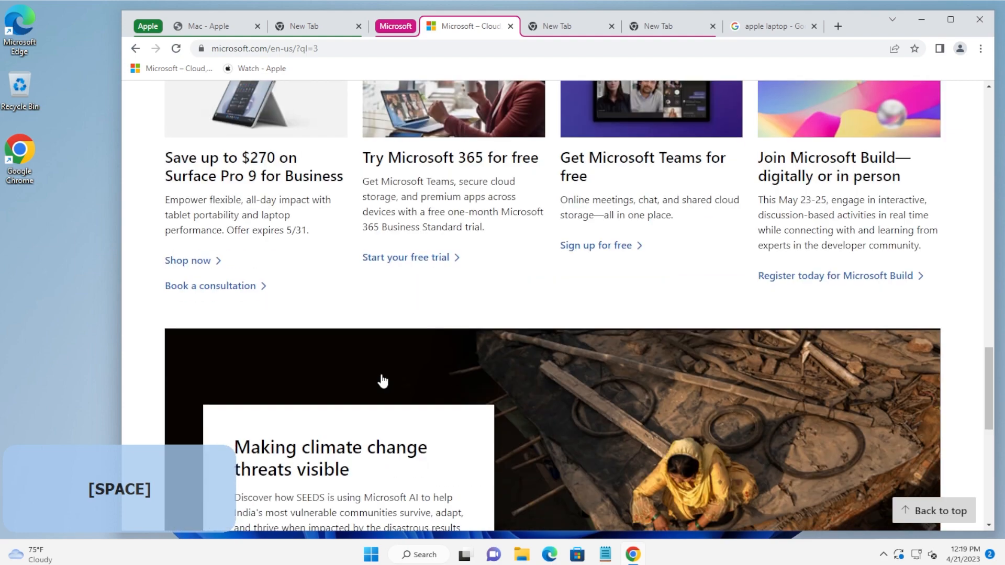
key(space)
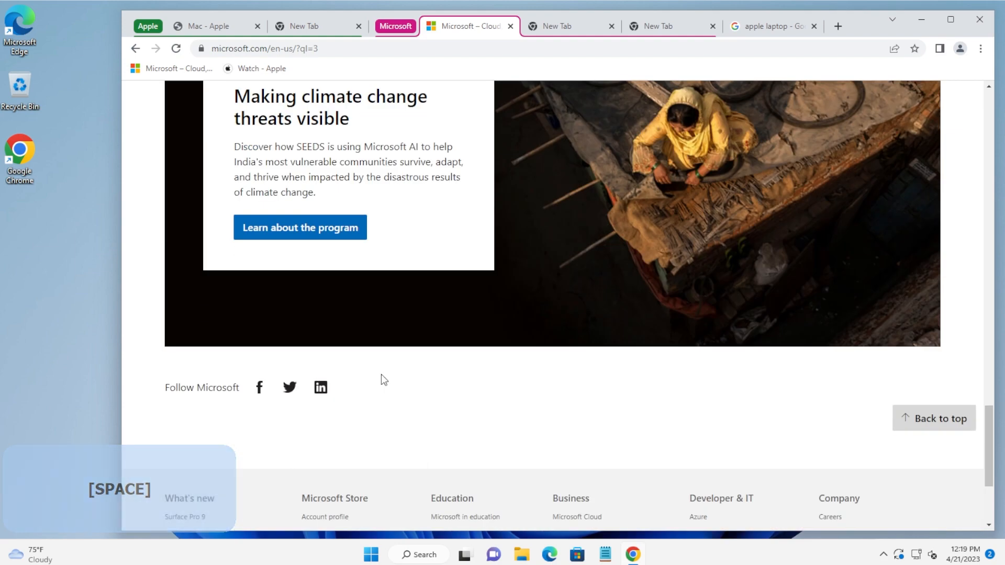
key(shift)
key(shift+space)
key(shift+space)
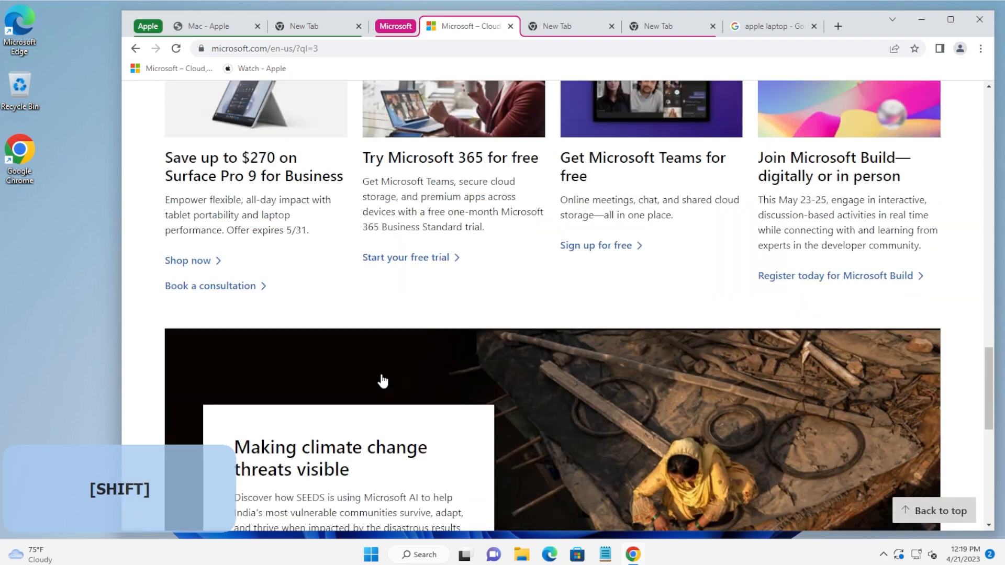
key(shift+space)
key(shift+space)
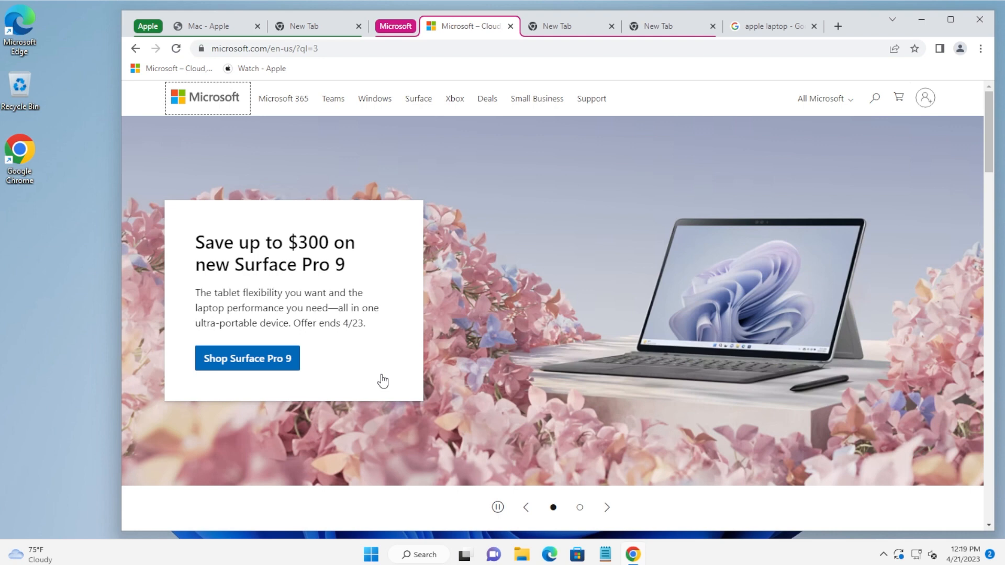
key(shift)
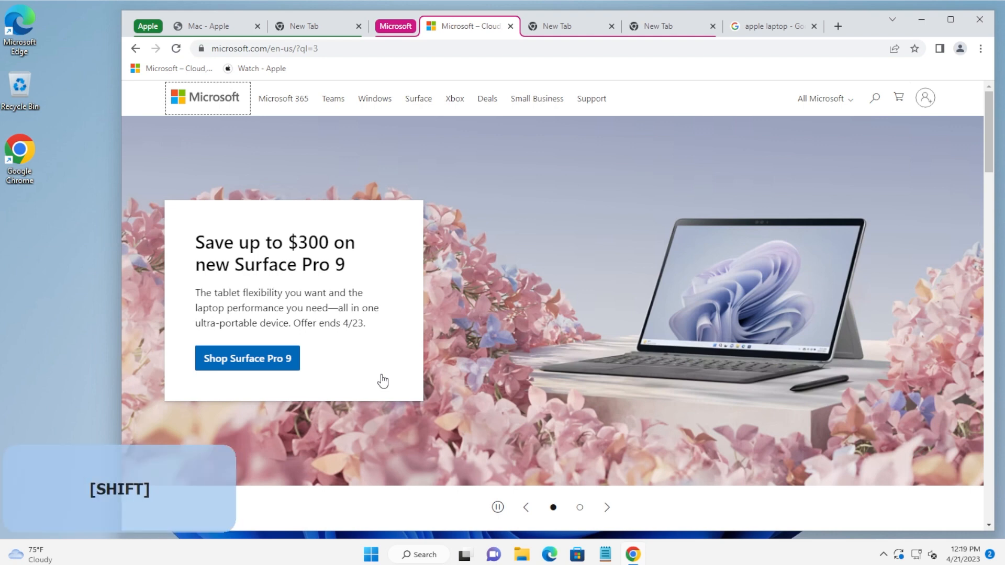
key(space)
key(space)
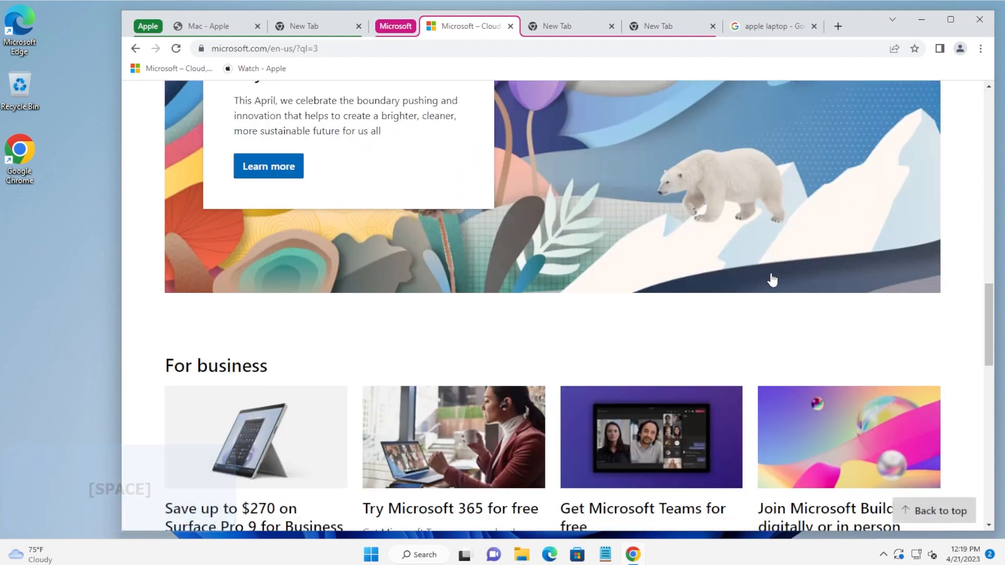
Step: Move up and down the Microsoft home page in small increments as far as the Earth Day section, and return to the start
scroll(773, 280, up, 6)
scroll(773, 280, up, 6)
scroll(772, 278, down, 3)
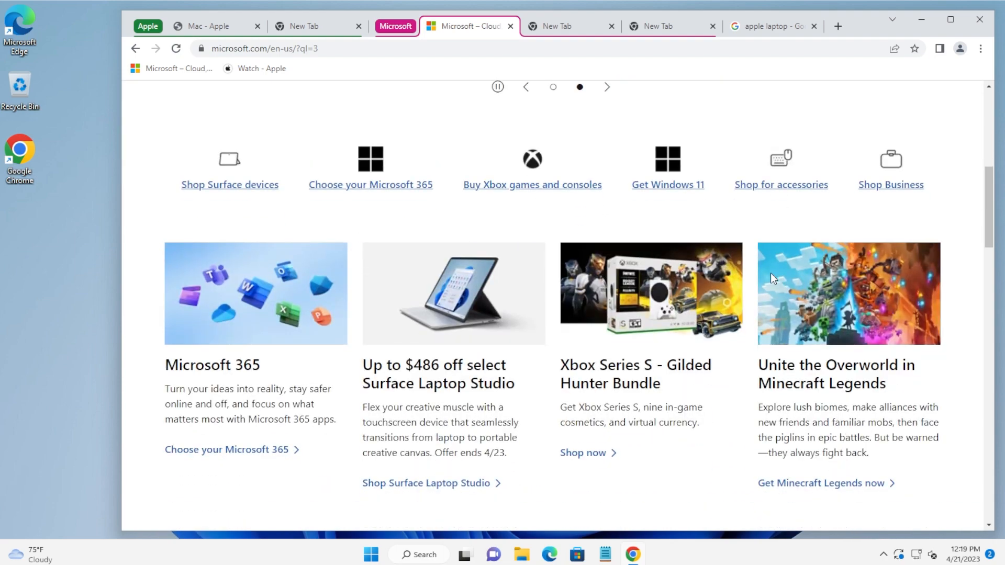
key(Up)
key(Up)
key(Up)
key(Up)
key(Up)
key(Up)
key(Up)
key(Up)
key(Up)
key(Up)
key(Up)
key(Up)
key(Up)
key(Up)
key(Up)
key(Up)
key(Up)
key(Up)
key(Up)
key(Up)
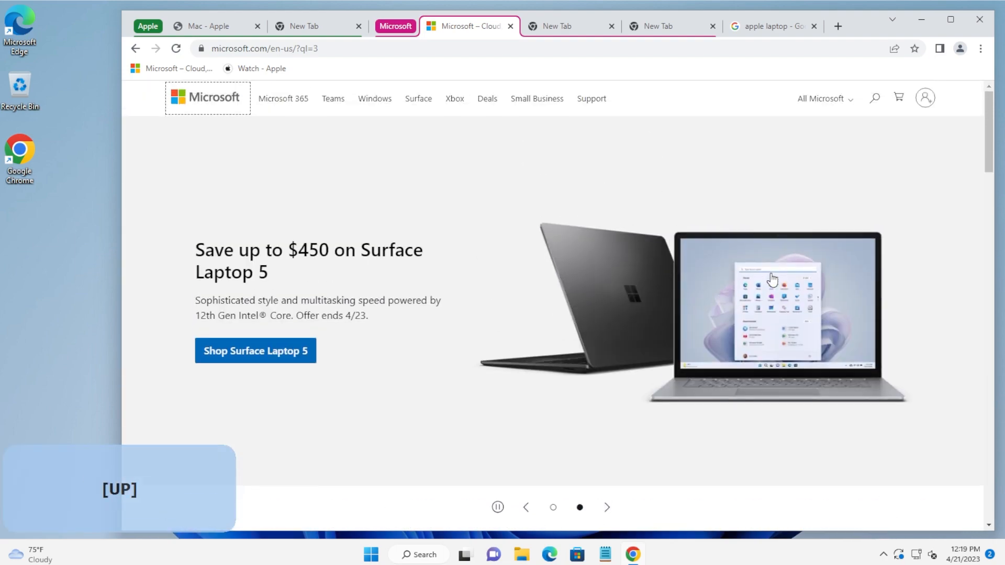
key(Down)
key(Down)
key(Down)
key(Down)
key(Down)
key(Down)
key(Down)
key(Down)
key(Down)
key(Down)
key(Down)
key(Down)
key(Down)
key(Down)
key(Down)
key(Down)
key(Down)
key(Down)
key(Down)
key(Down)
key(Down)
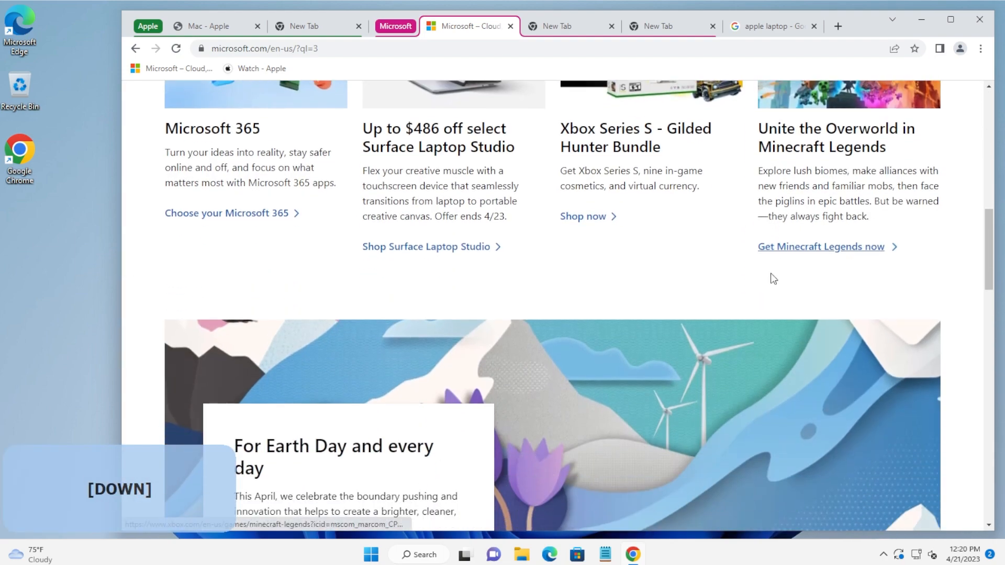
key(Page_Up)
key(Page_Up)
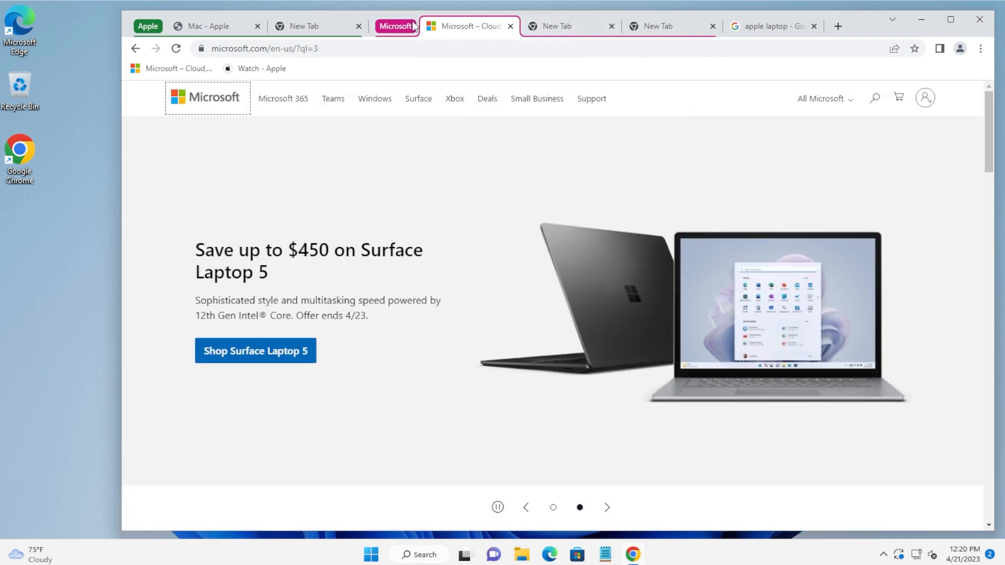
Step: Switch to the Mac tab, cycle forward through the tabs to the Microsoft group's last tab, and cycle back to Mac
click(205, 30)
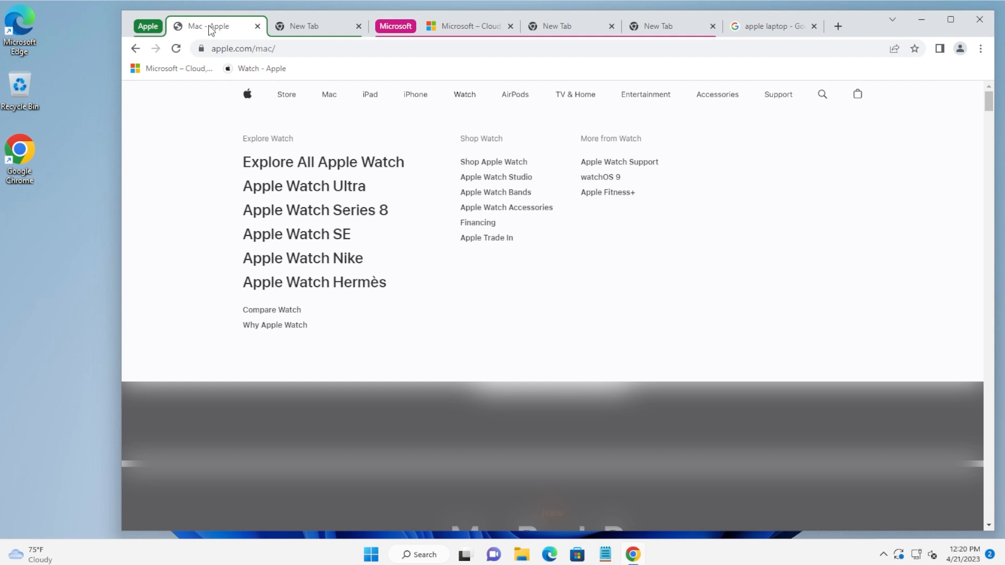
key(ctrl)
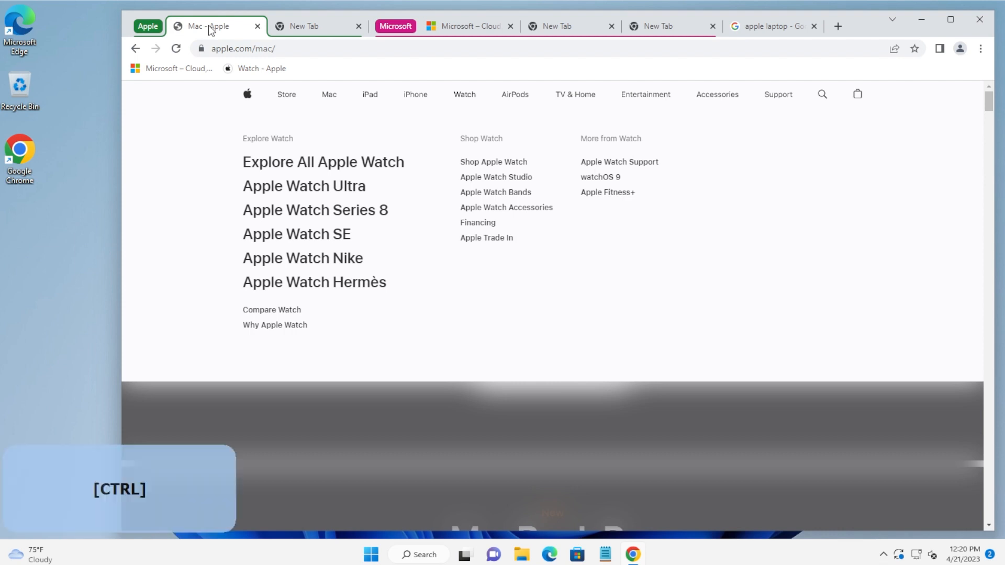
key(ctrl+Tab)
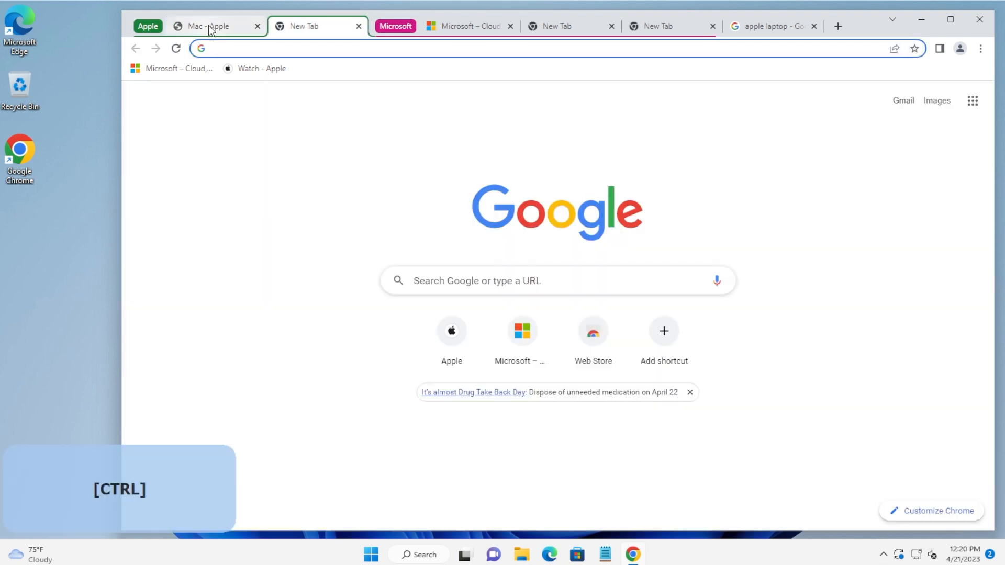
key(ctrl+Tab)
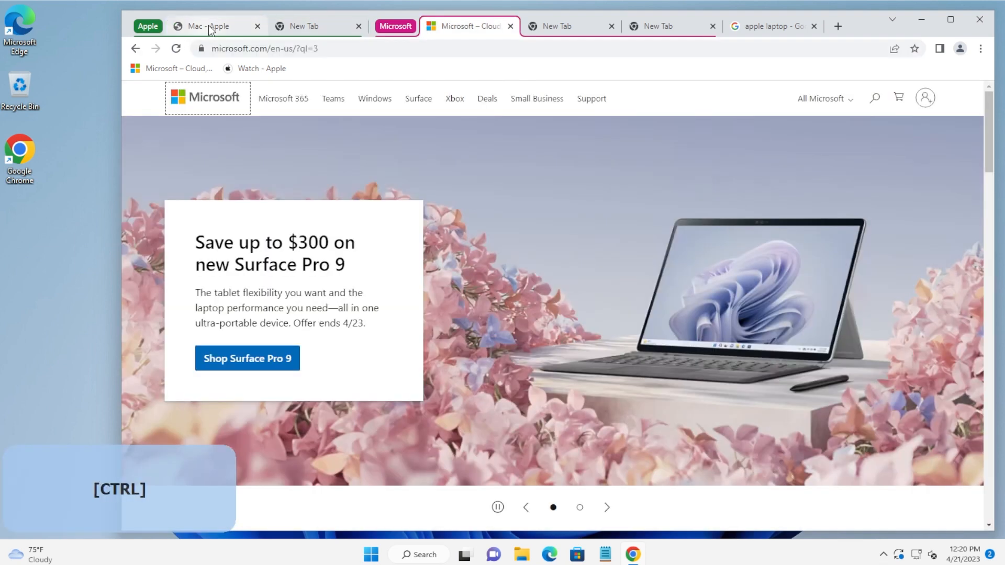
key(ctrl+Tab)
key(ctrl+Tab)
key(ctrl+Tab)
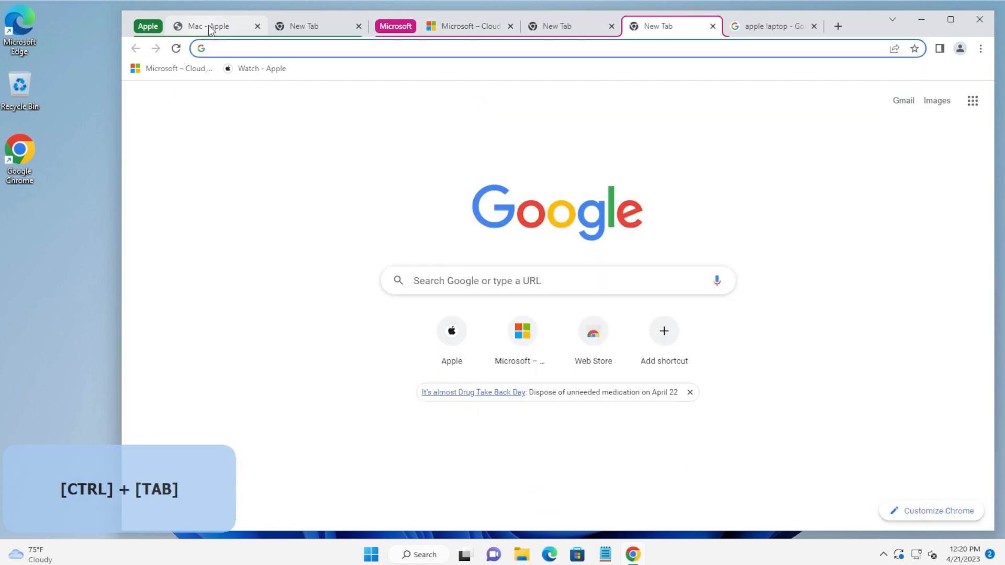
key(ctrl+shift+Tab)
key(ctrl+shift+Tab)
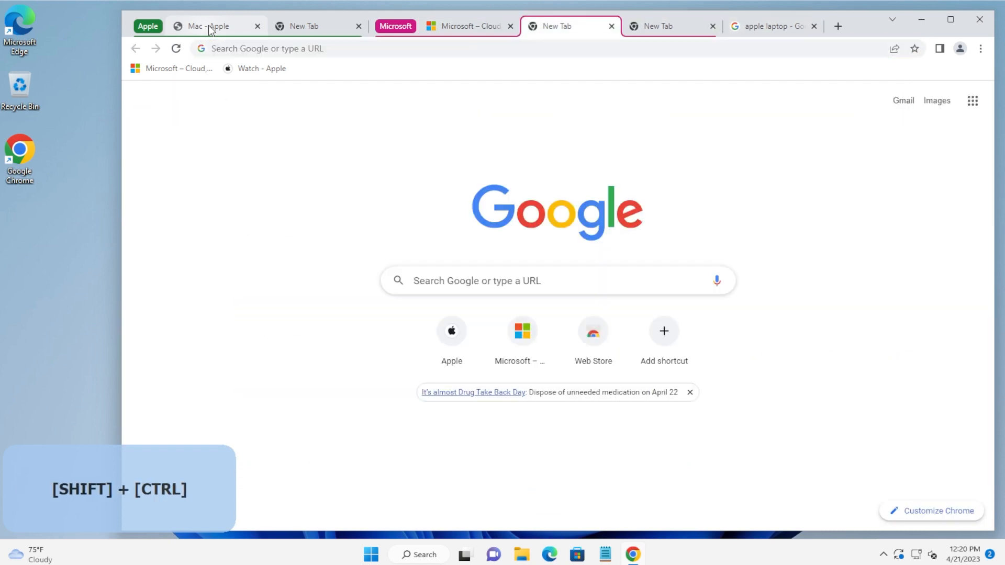
key(ctrl+shift+Tab)
key(ctrl+shift+Tab)
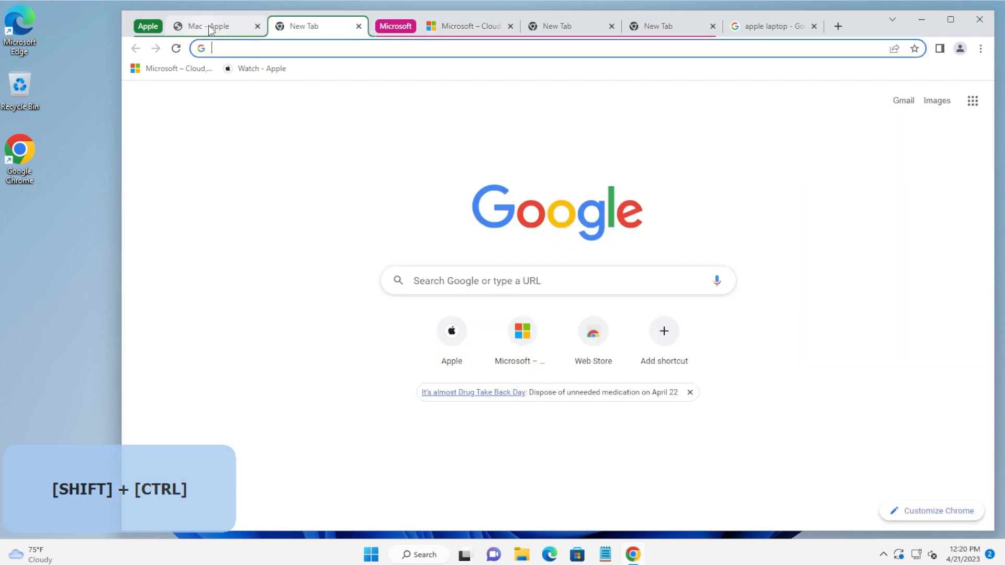
key(ctrl+shift+Tab)
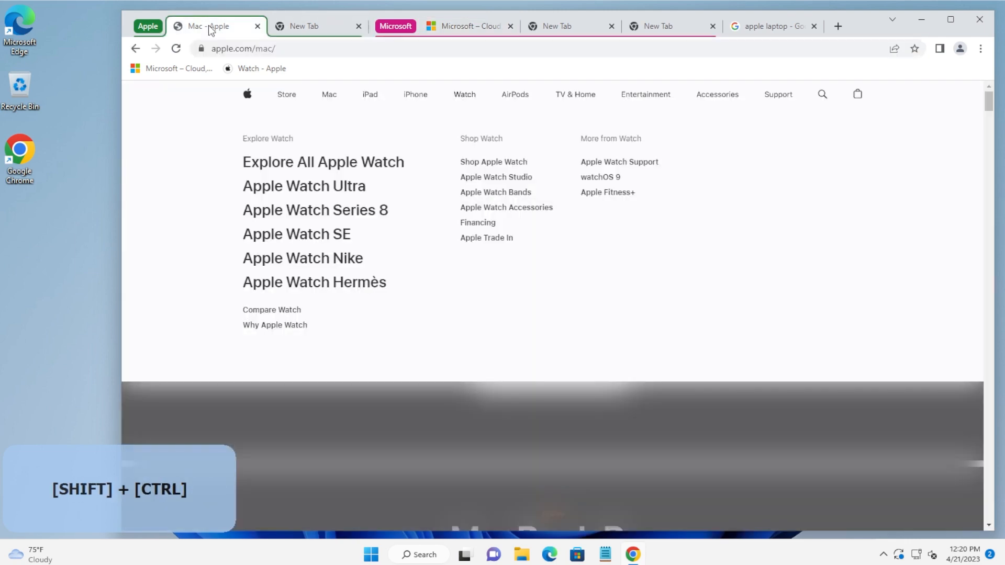
Step: Repeat cycling forward from the Mac tab to the last tab of the Microsoft group and backward to the Mac tab
key(ctrl+Tab)
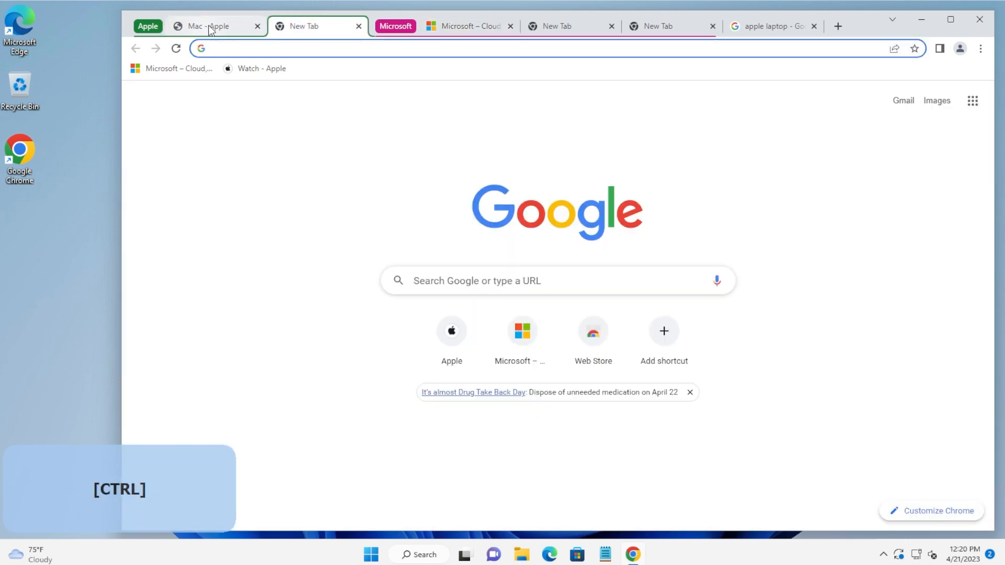
key(ctrl+Tab)
key(ctrl+Tab)
key(ctrl+Tab)
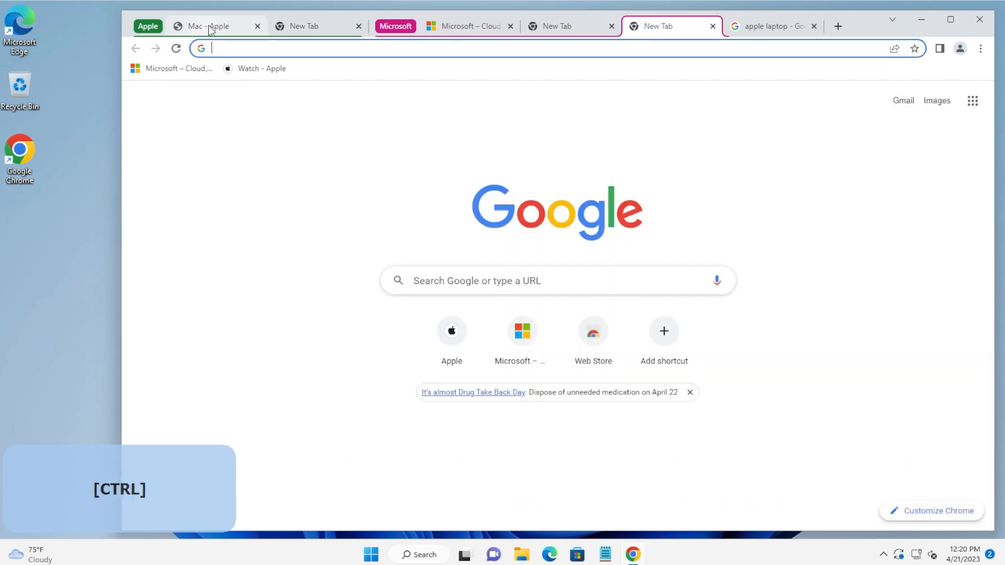
key(ctrl+shift+Tab)
key(ctrl+shift+Tab)
key(ctrl+shift+Tab)
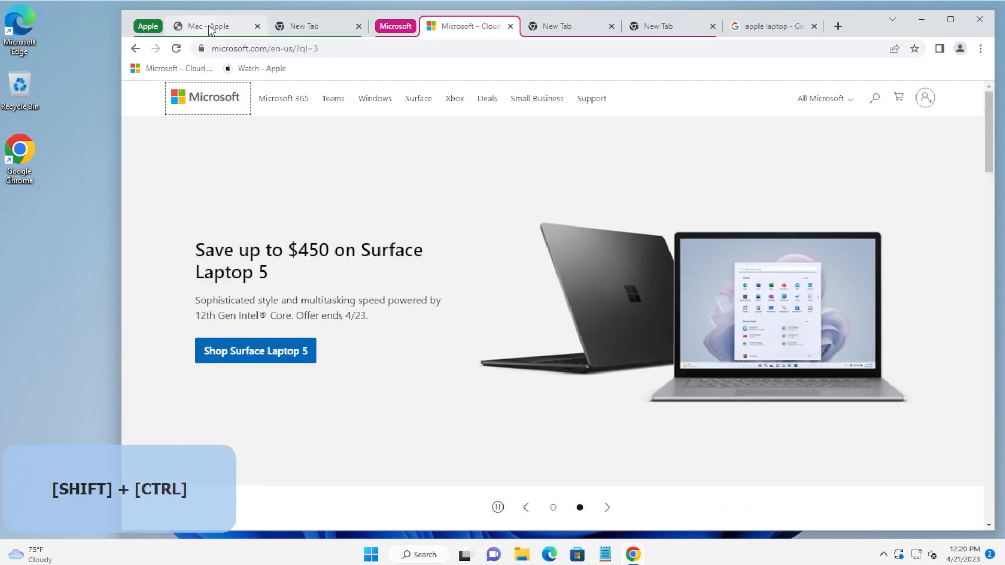
key(ctrl+shift+Tab)
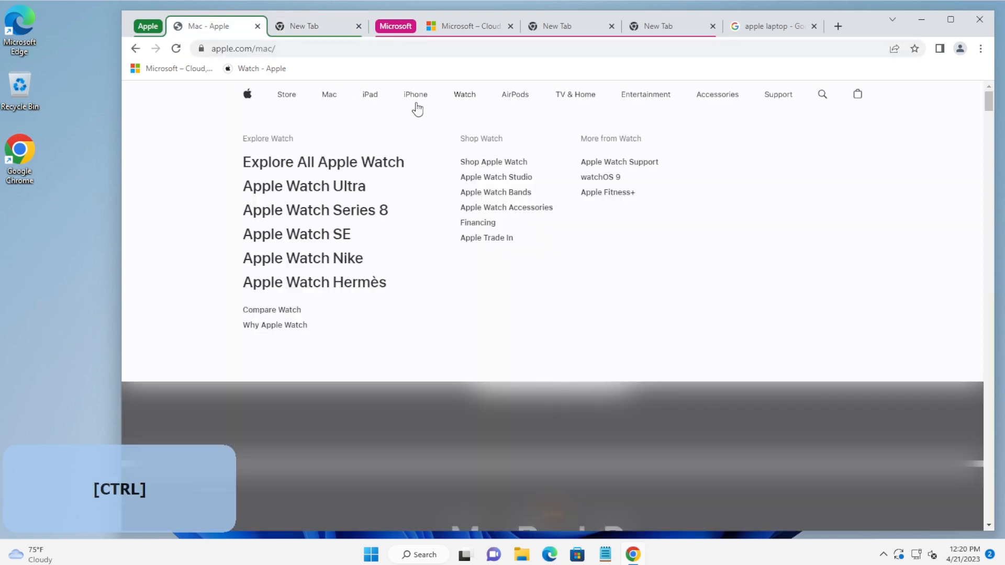
Step: Open a new blank tab after the apple laptop search tab
mouse_move(415, 102)
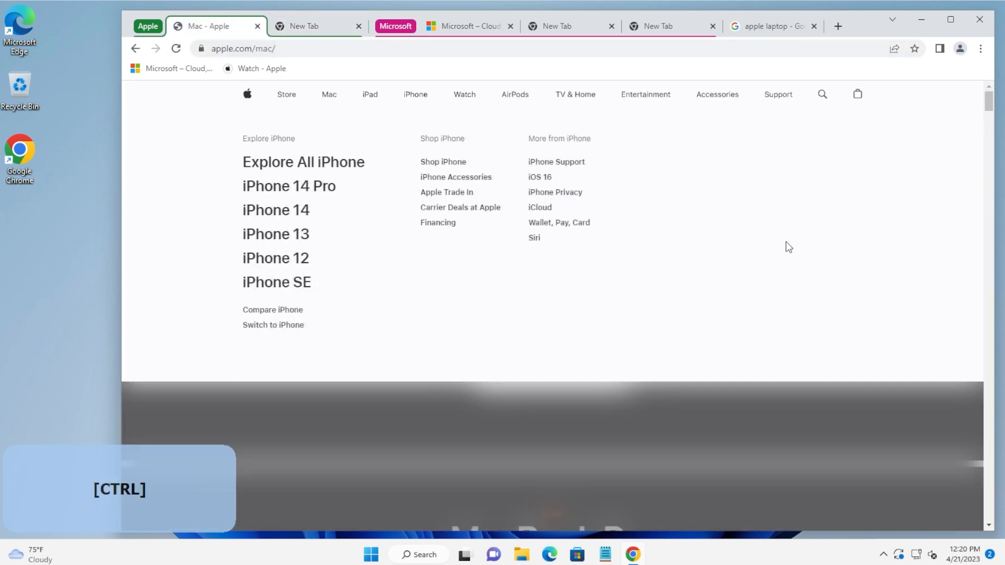
key(ctrl+t)
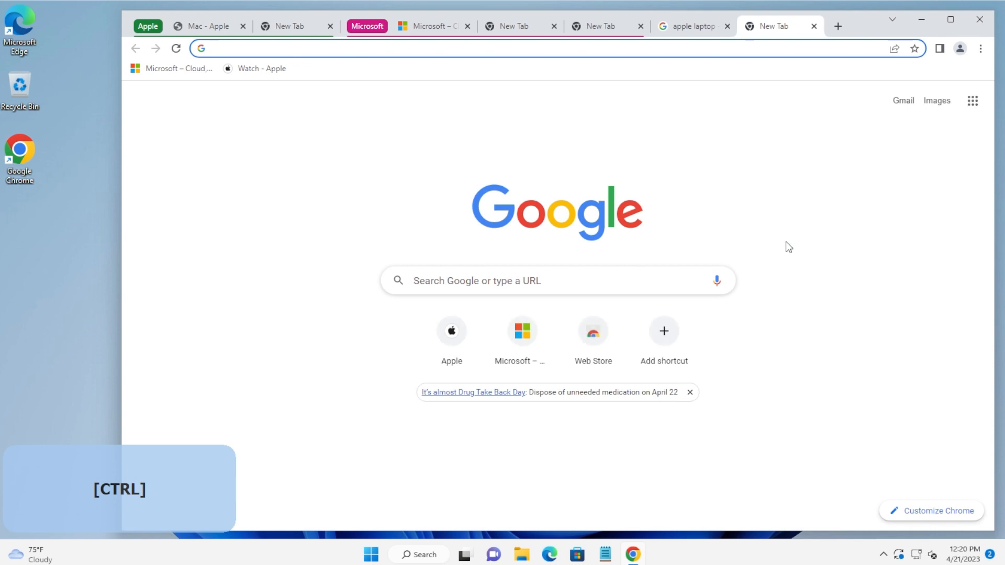